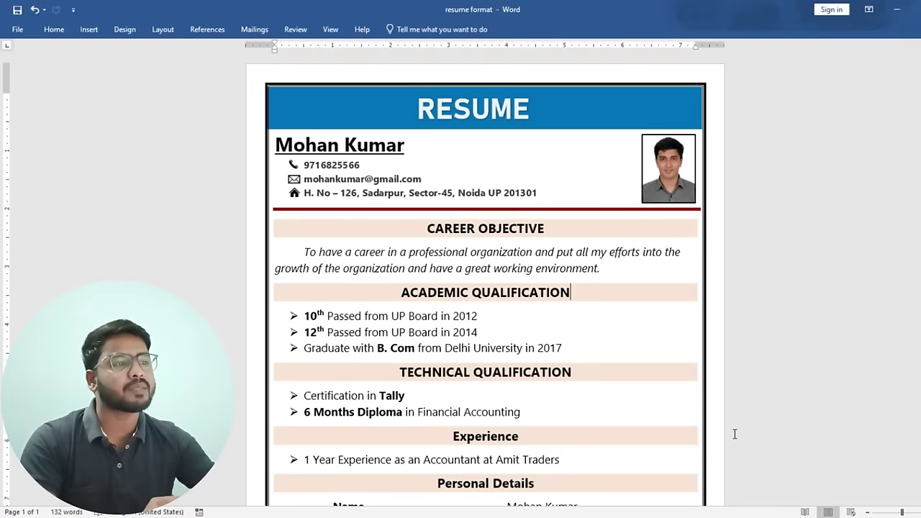
- Scroll down and back up through the finished one-page resume to review it
scroll(714, 430, down, 2)
scroll(713, 430, down, 1)
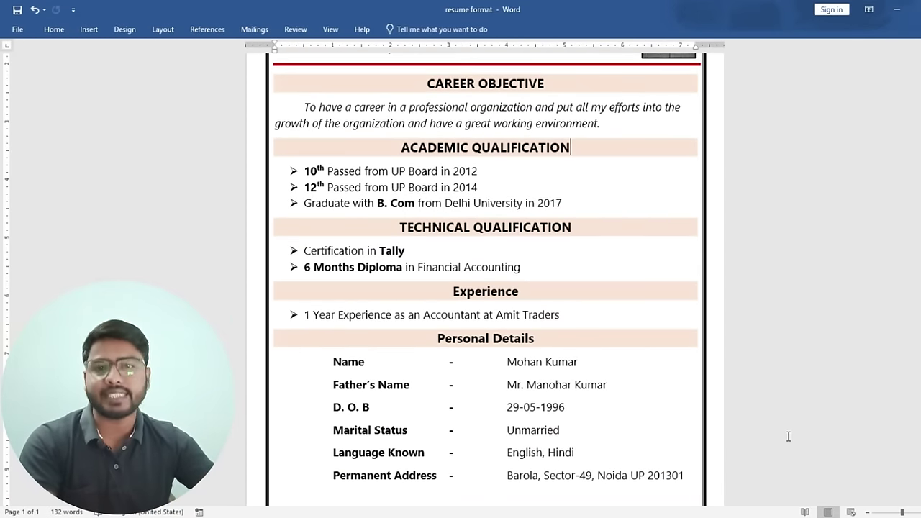
scroll(788, 436, up, 3)
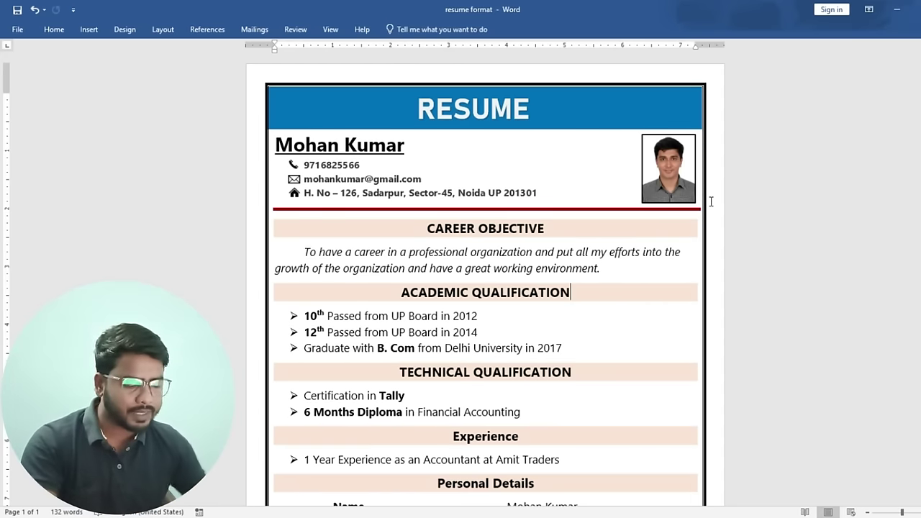
- Create a new blank document and set the ribbon to Show Tabs and Commands
key(ctrl+n)
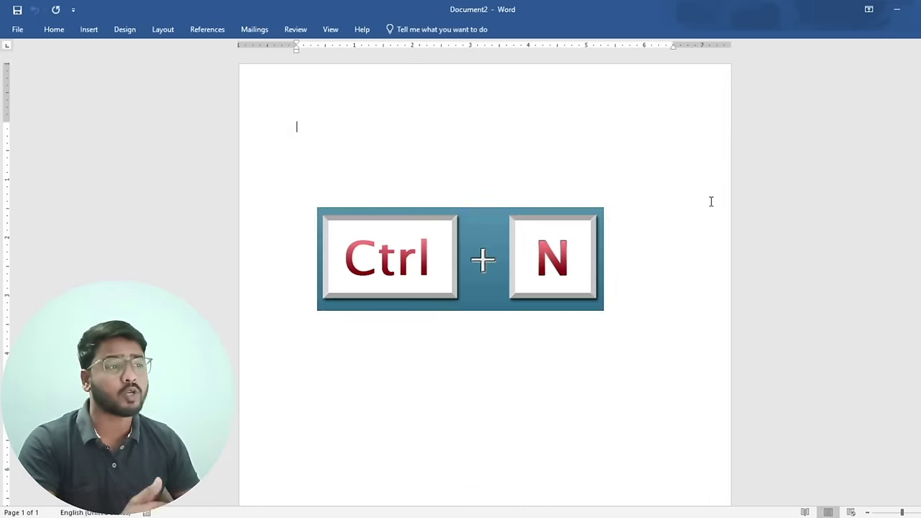
click(868, 9)
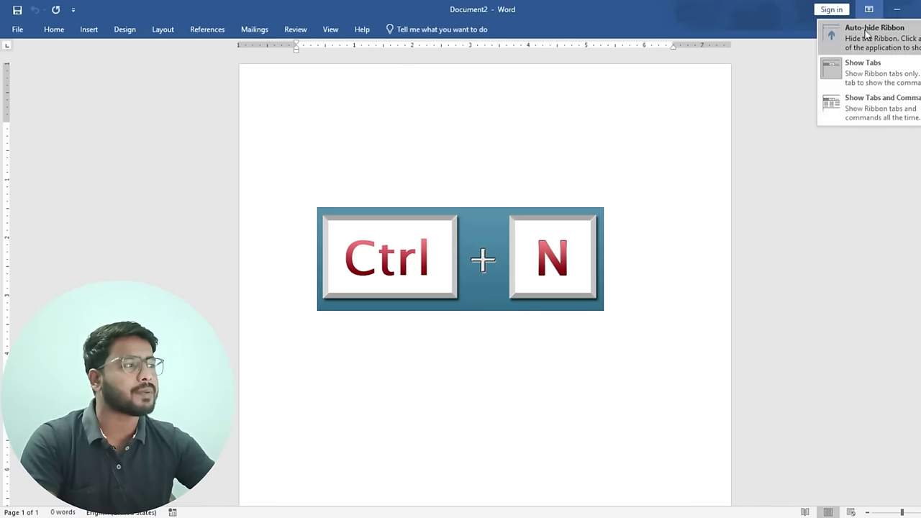
click(861, 115)
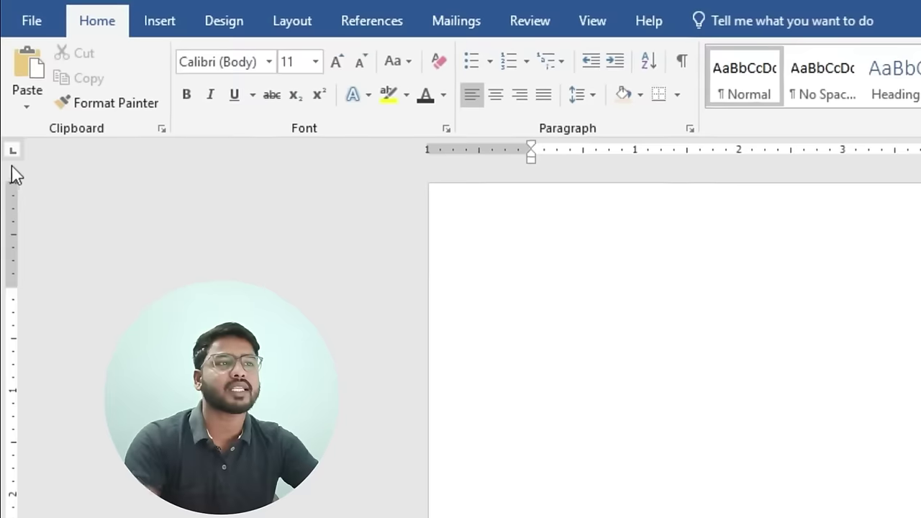
- Pick a narrower paper size from the Layout tab's Size list
click(302, 30)
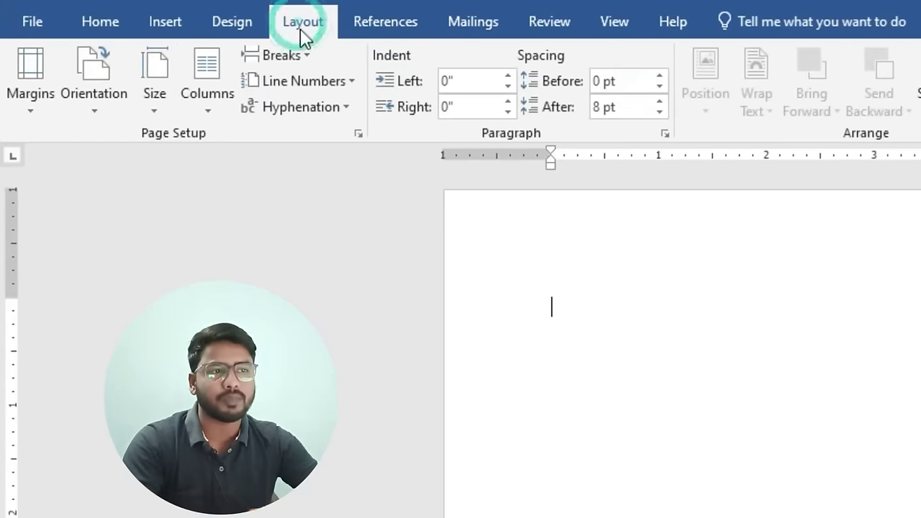
click(153, 109)
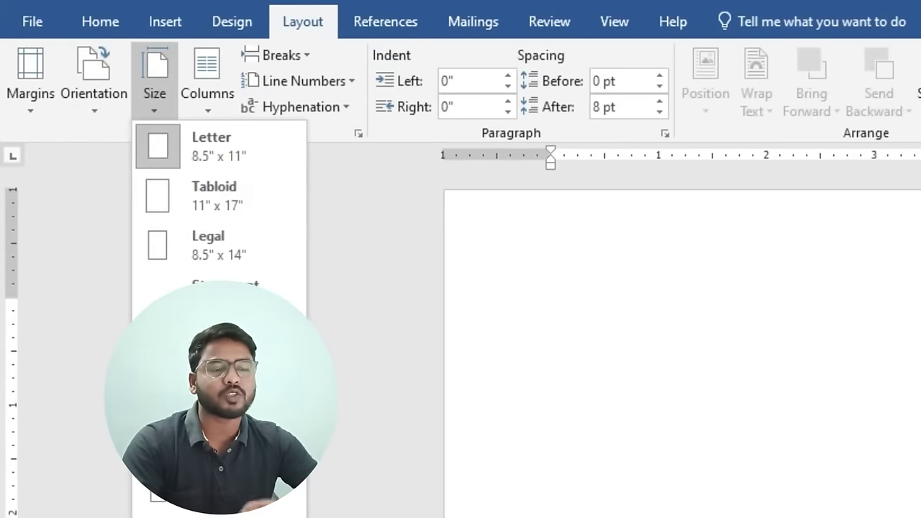
click(216, 444)
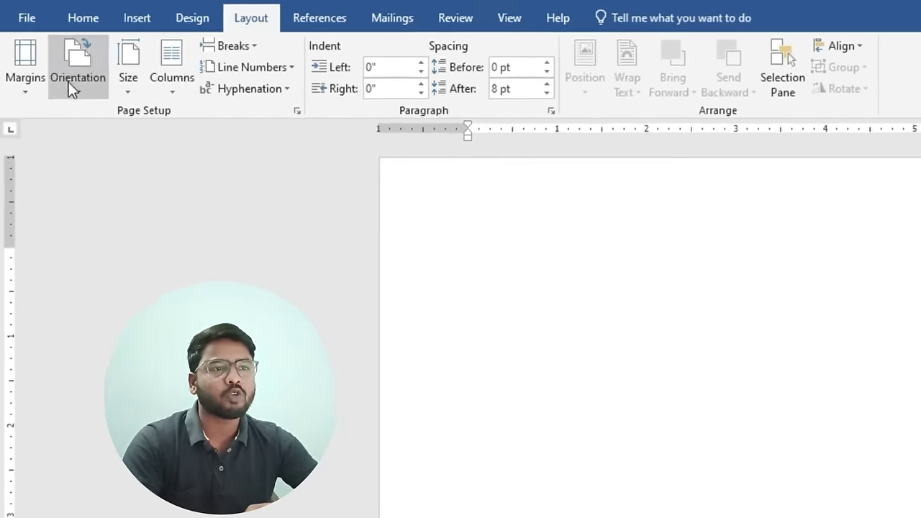
click(45, 106)
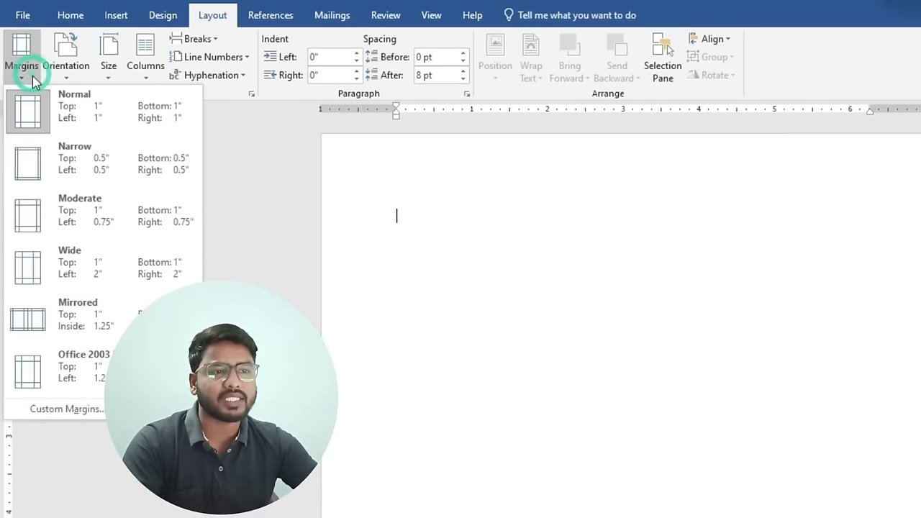
- Set the top, bottom, left and right margins to 0.5 inch through Custom Margins
click(72, 409)
text(0.5)
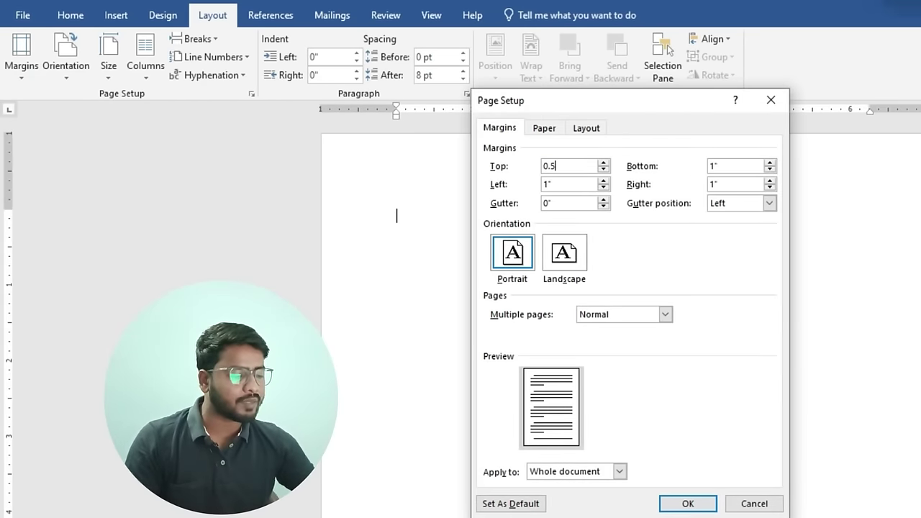
key(Tab)
text(0.5)
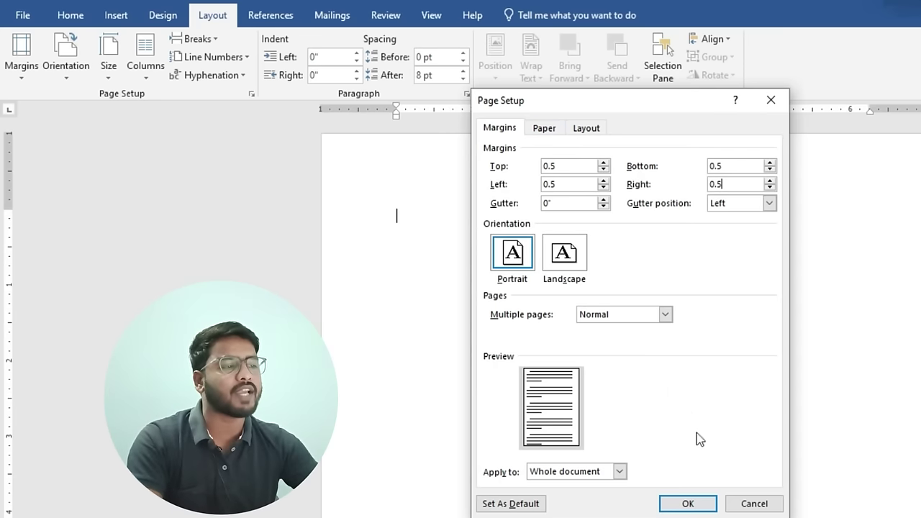
click(689, 503)
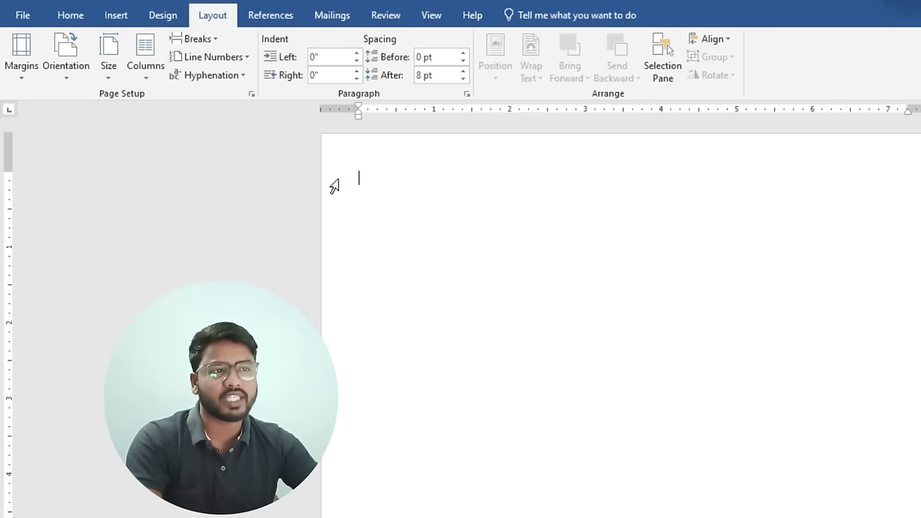
- Apply a thick solid 3 pt Box page border around the page
click(164, 17)
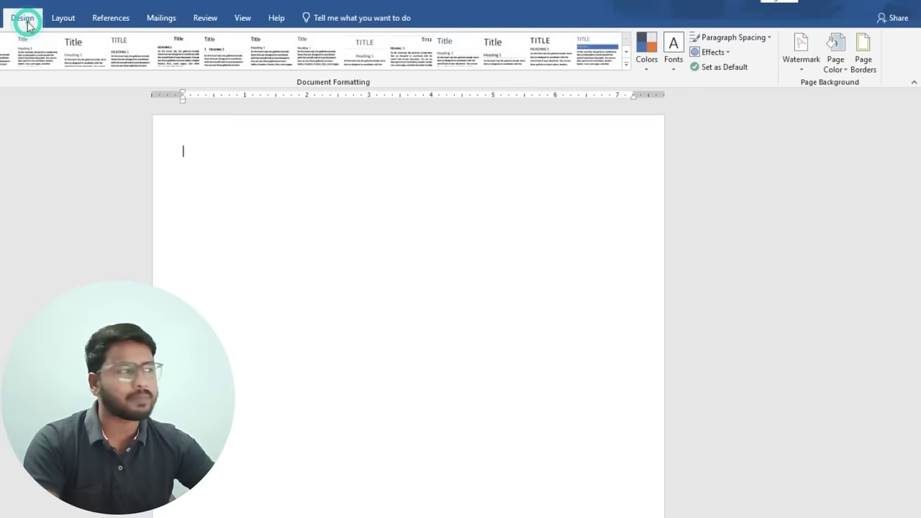
click(863, 59)
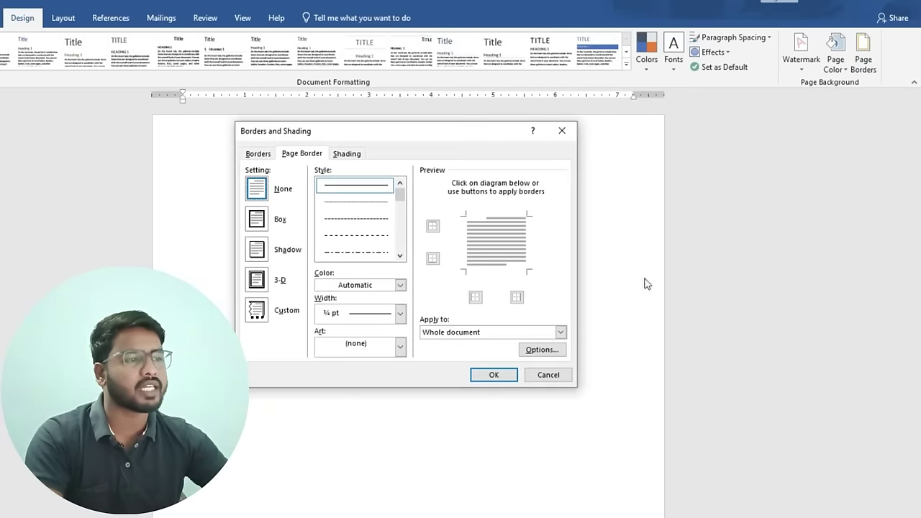
drag(400, 195, 401, 213)
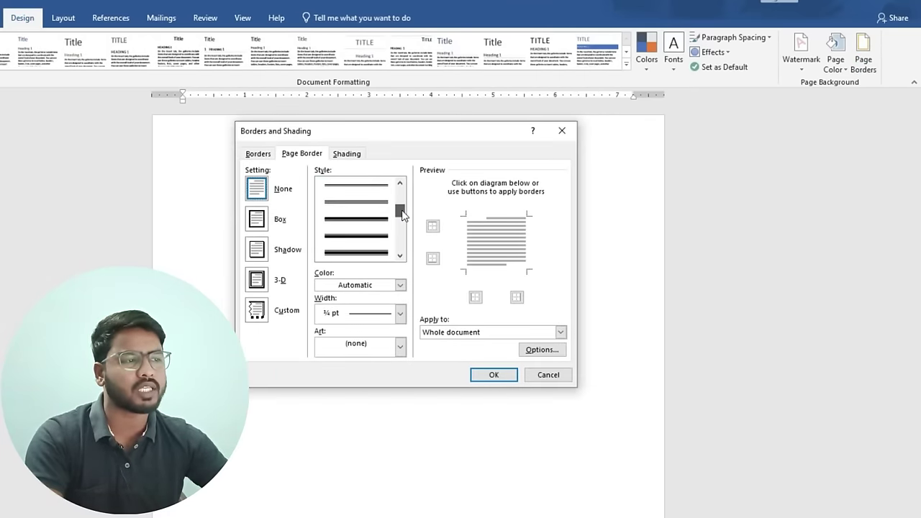
click(353, 219)
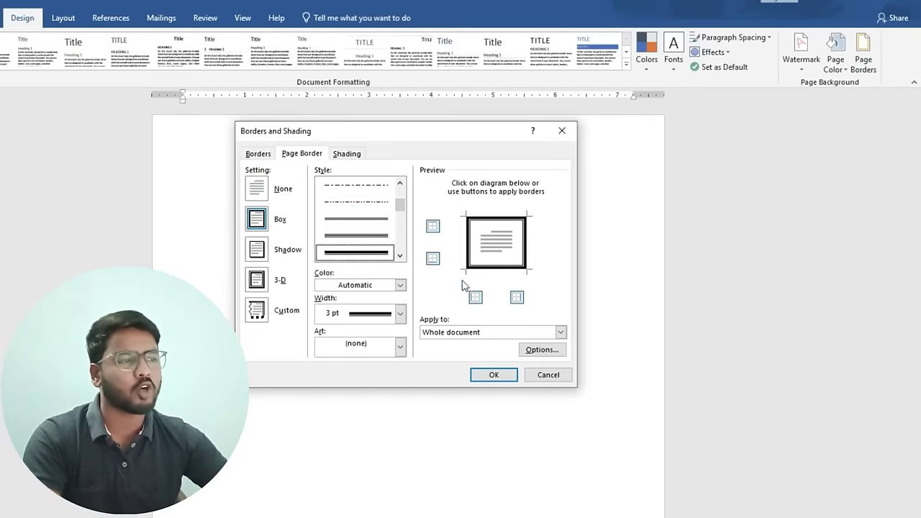
click(503, 378)
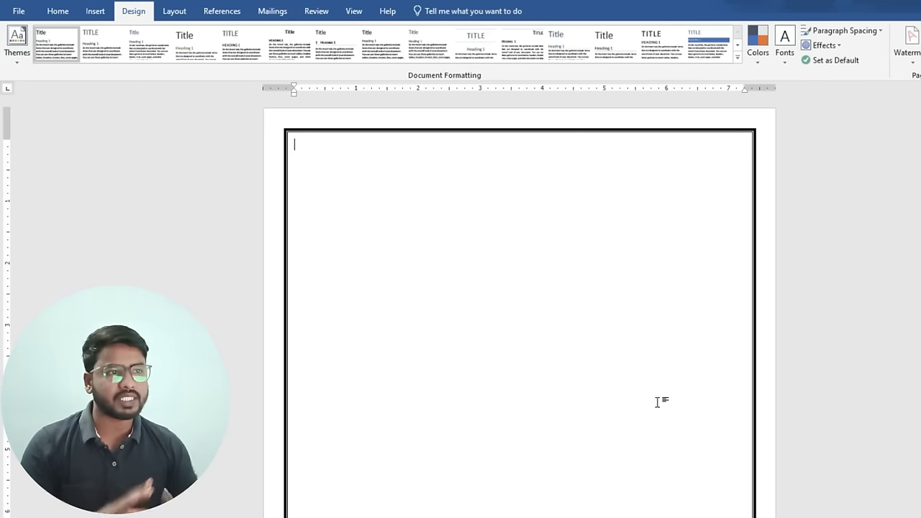
click(92, 14)
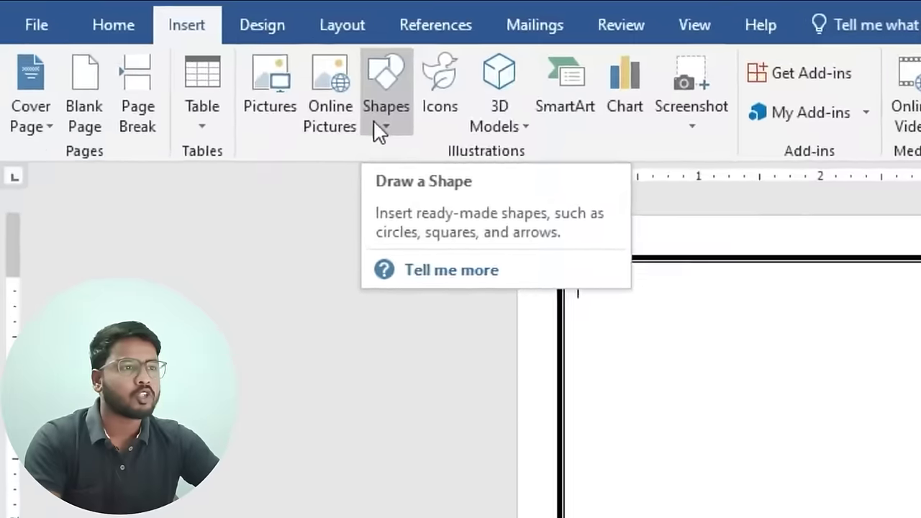
- Draw a full-width blue rectangle across the page top and add the text RESUME inside it
click(380, 132)
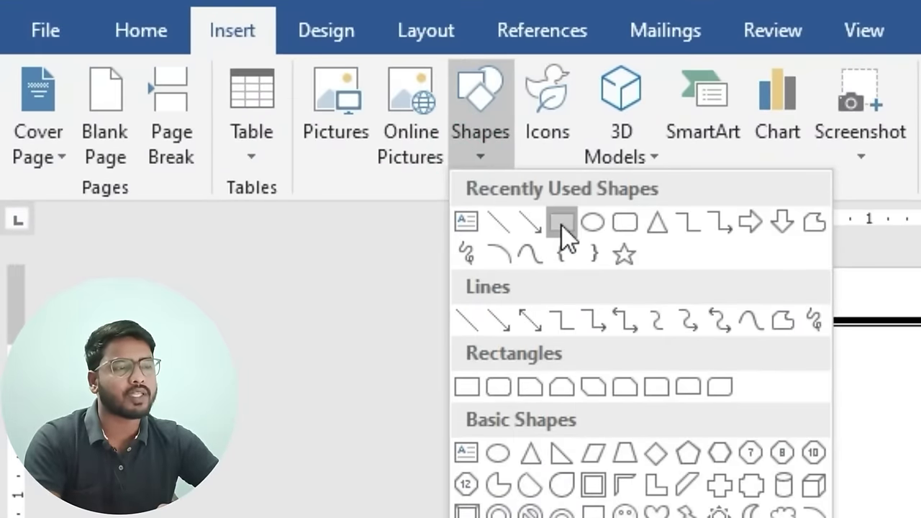
click(561, 226)
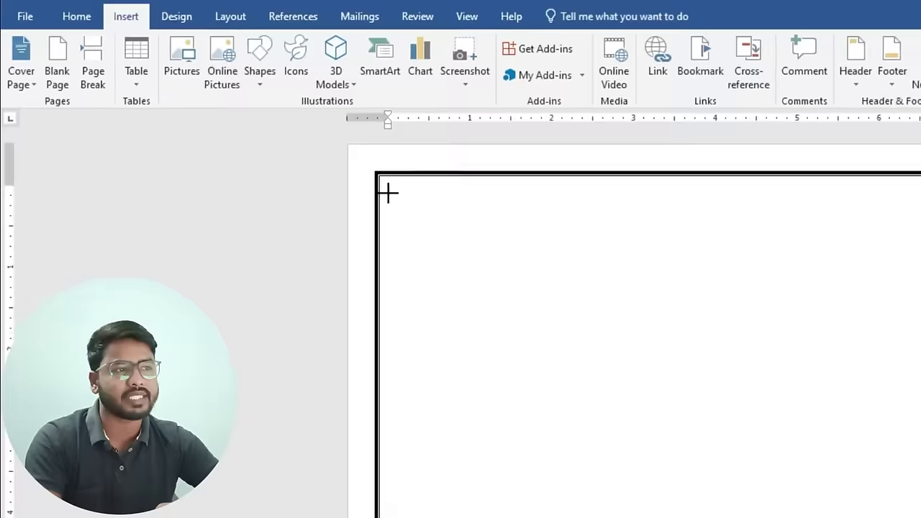
drag(359, 184, 879, 209)
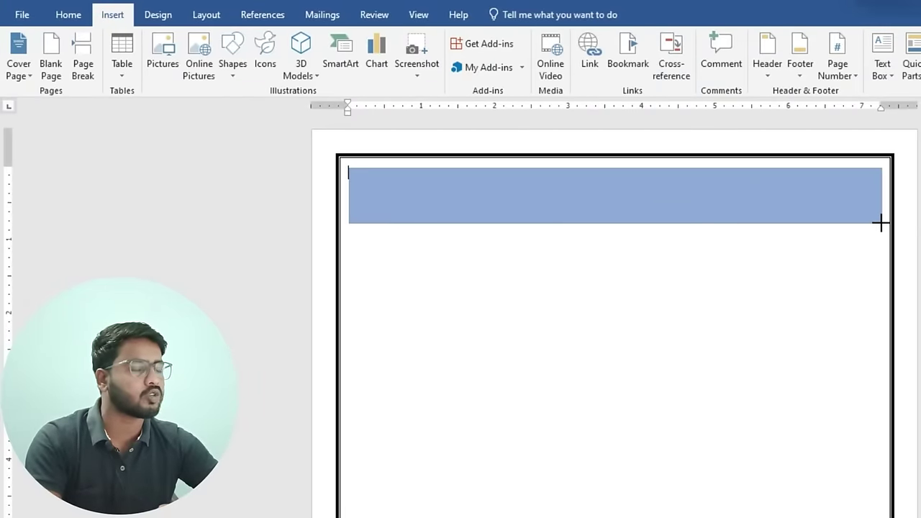
drag(879, 209, 880, 221)
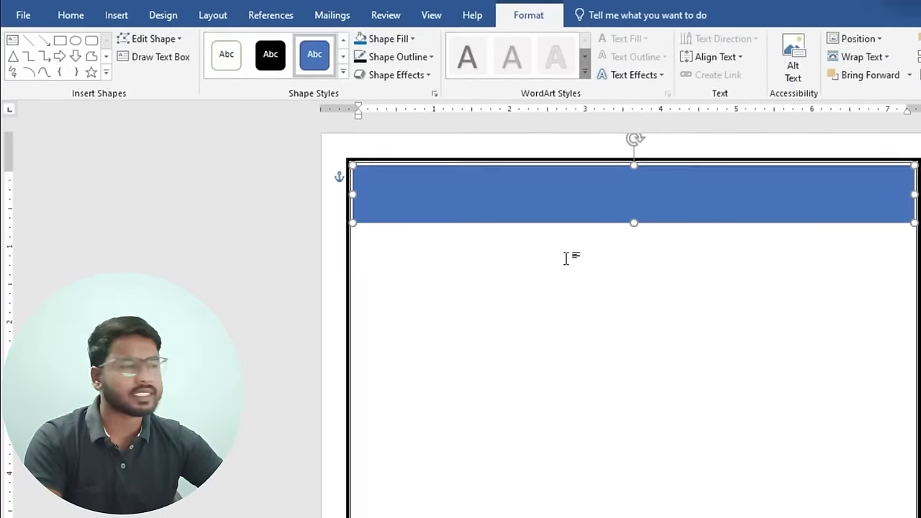
right_click(591, 200)
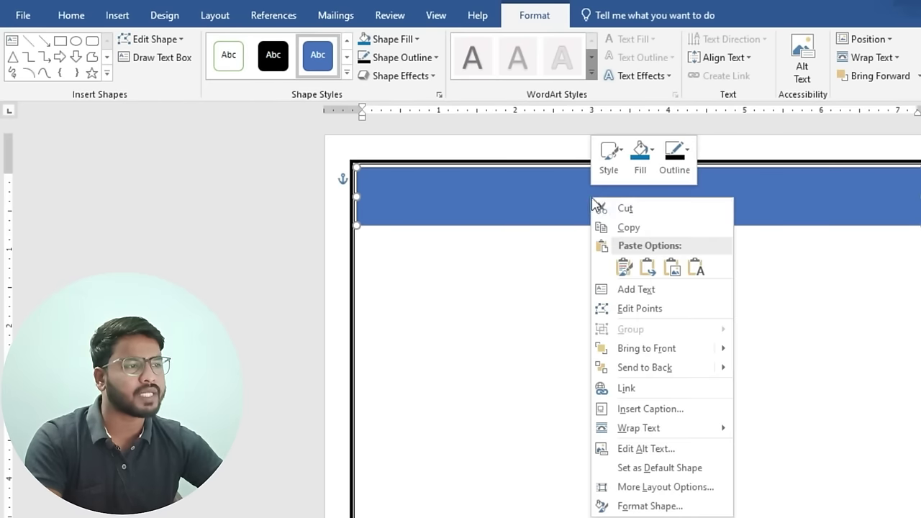
click(642, 290)
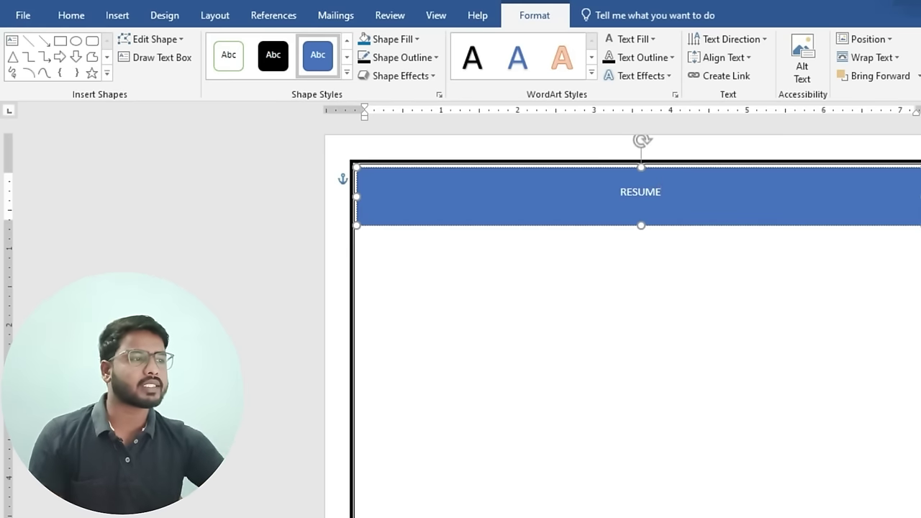
key(ctrl+a)
- Enlarge the RESUME text to 36 pt, try Bahnschrift Light, and make it bold
click(72, 16)
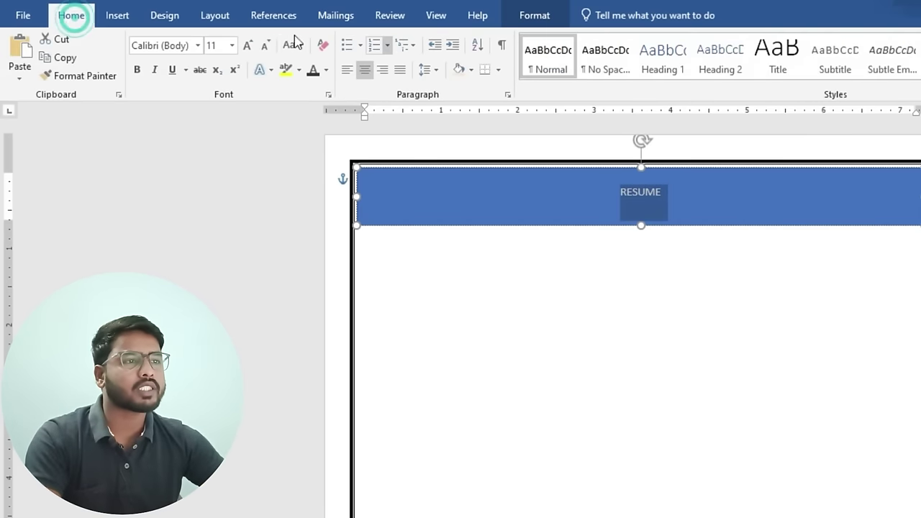
click(248, 48)
click(249, 47)
click(248, 48)
click(248, 48)
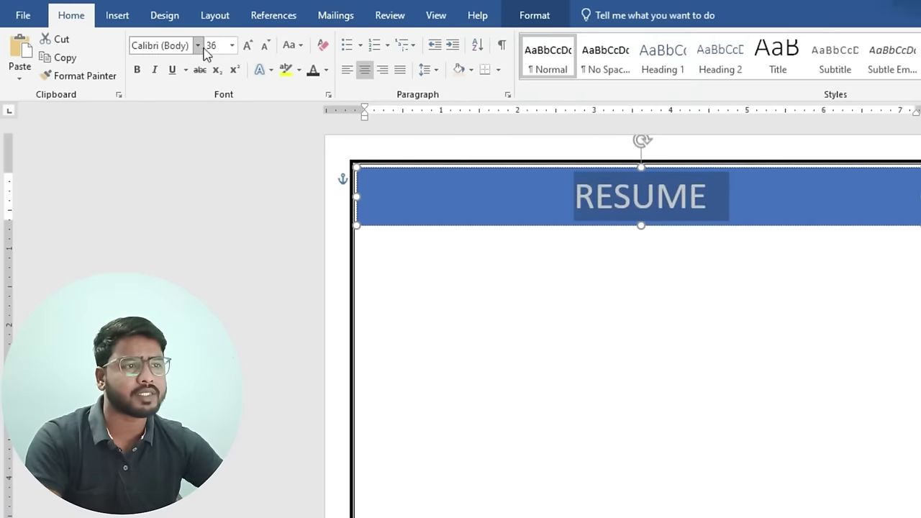
click(198, 45)
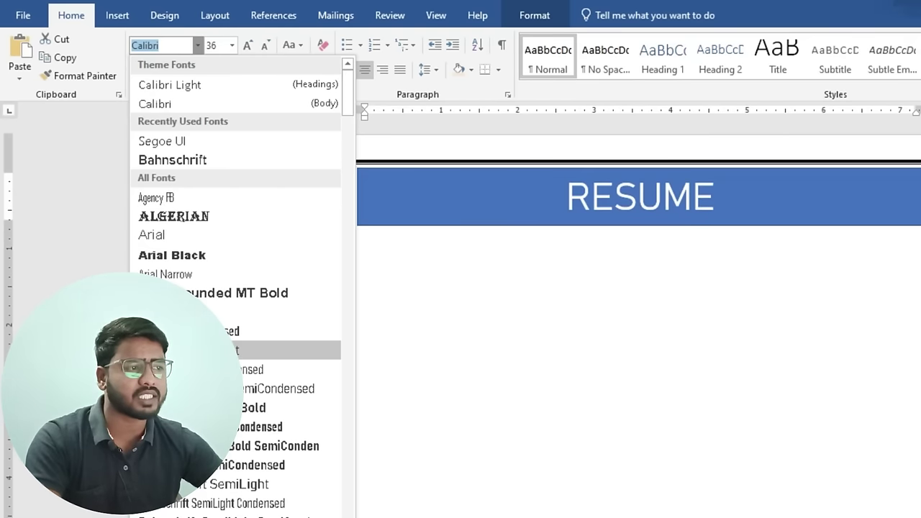
click(202, 350)
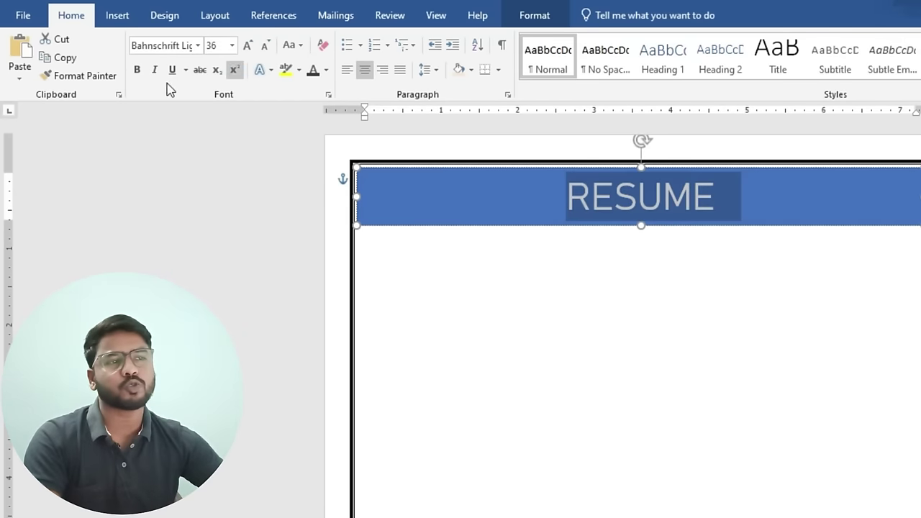
click(137, 69)
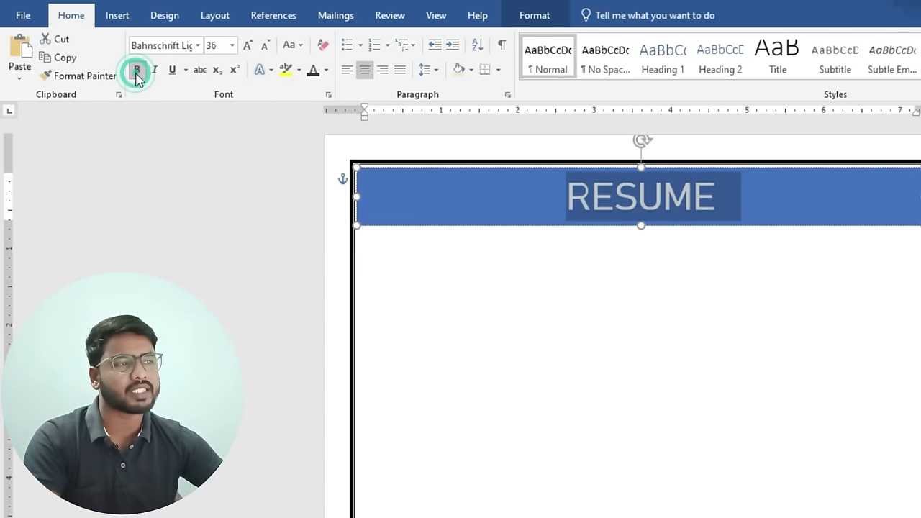
- Switch RESUME to Bahnschrift SemiBold Condensed and enlarge it to 48 pt
click(248, 46)
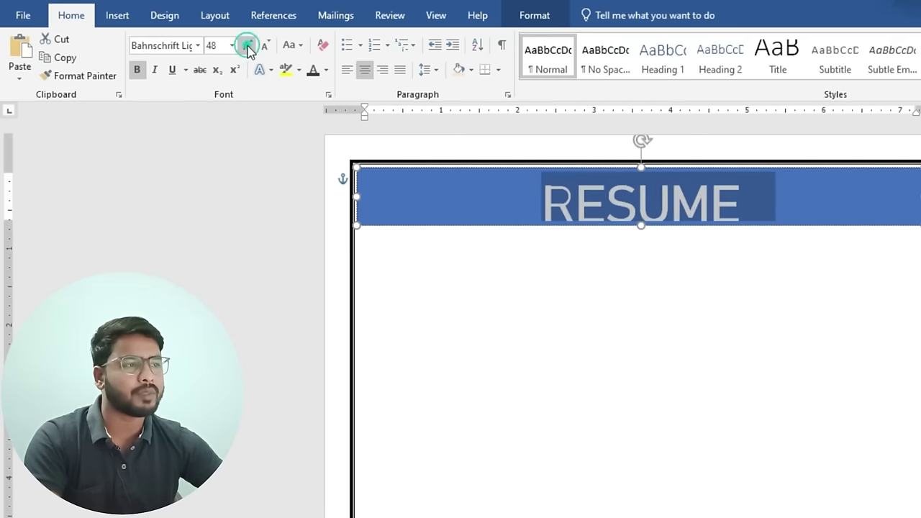
click(267, 48)
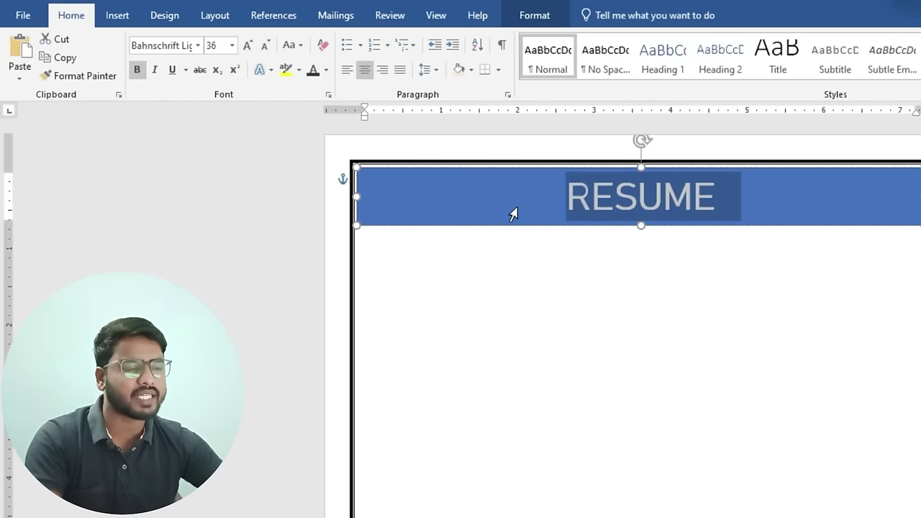
click(197, 46)
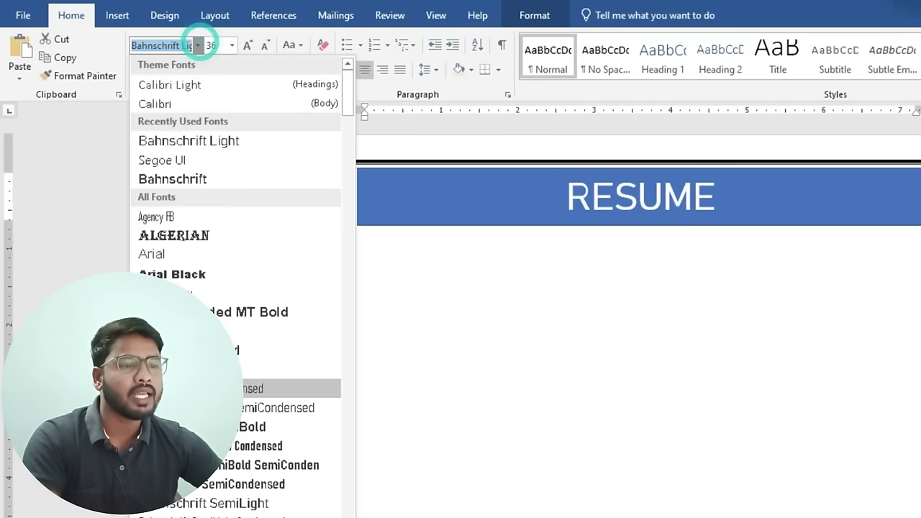
click(209, 446)
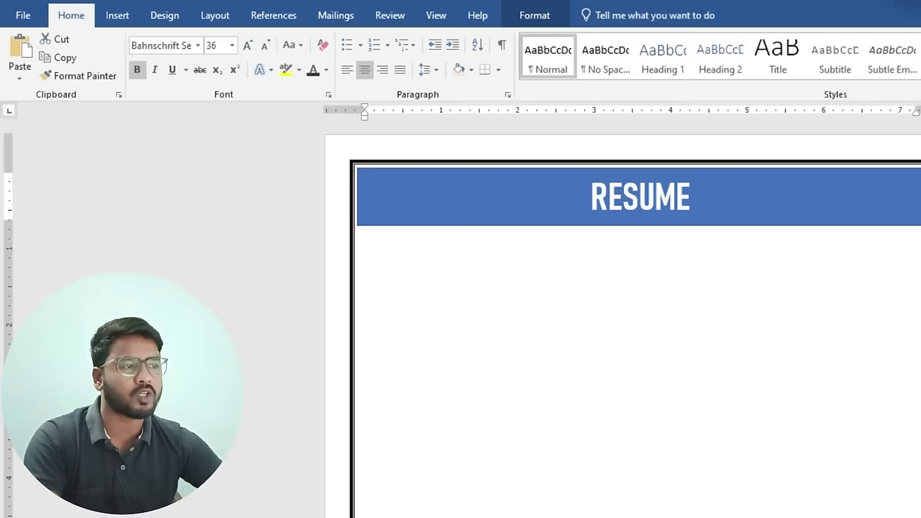
click(248, 46)
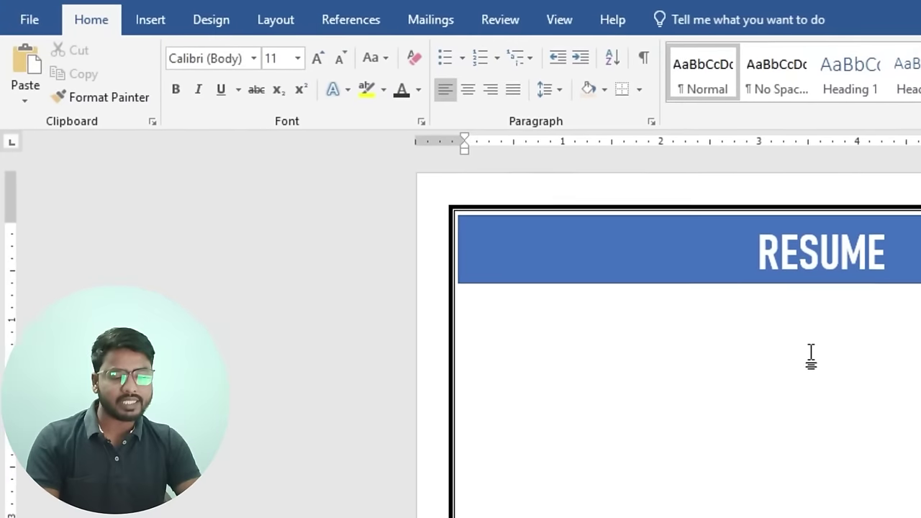
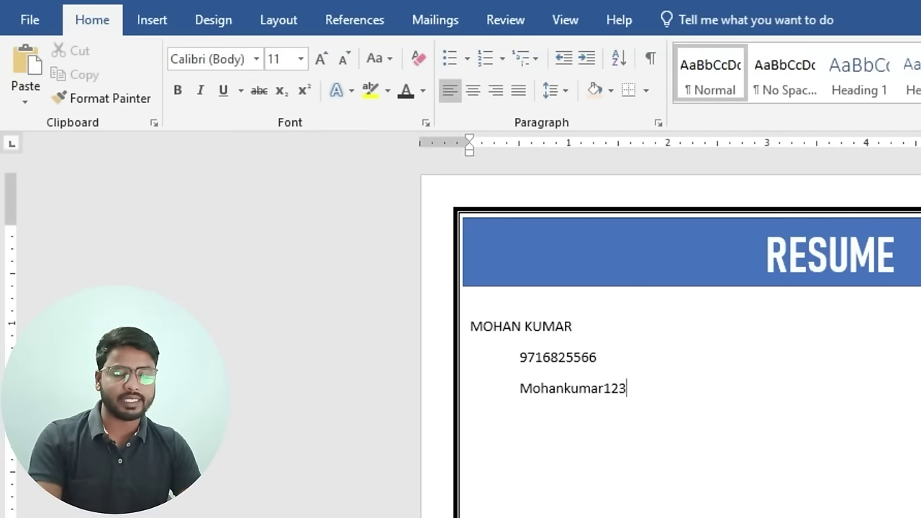
- Type the candidate's name, phone, e-mail and postal address lines, undoing the e-mail's automatic hyperlink
key(Return)
key(ctrl+z)
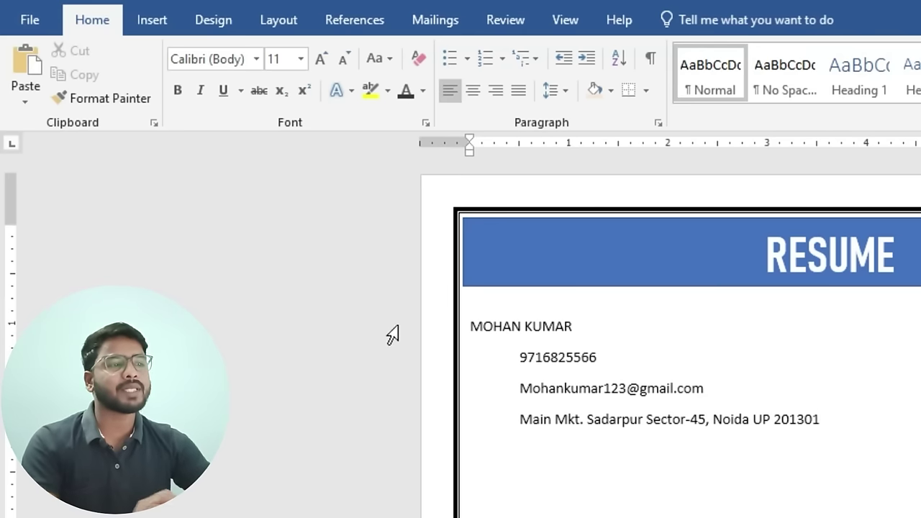
- Make the name 26 pt, bold and underlined, and remove the blank line above it
drag(472, 327, 578, 332)
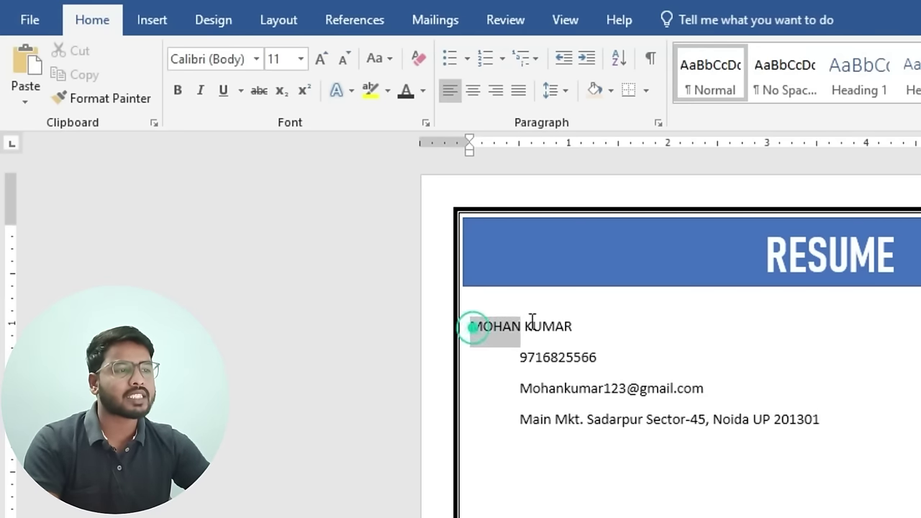
click(323, 62)
click(322, 63)
click(323, 62)
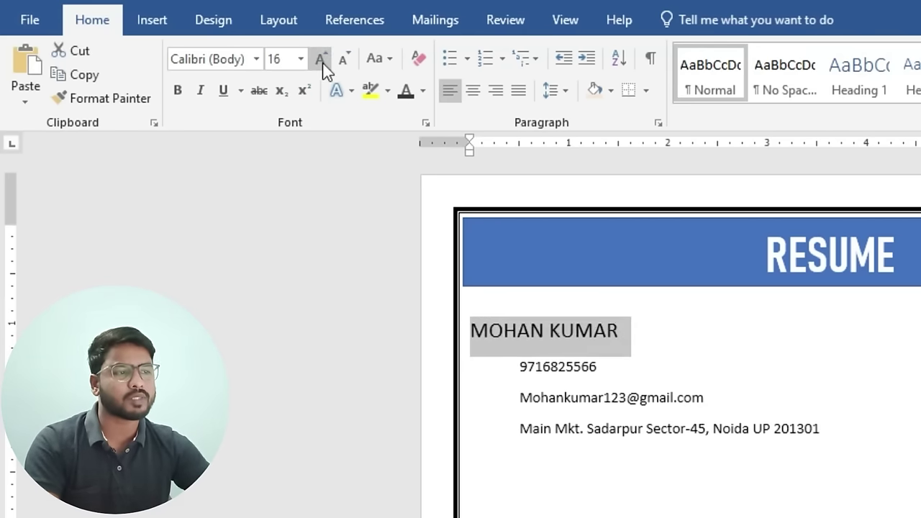
click(323, 63)
click(322, 63)
click(322, 63)
click(322, 63)
click(322, 63)
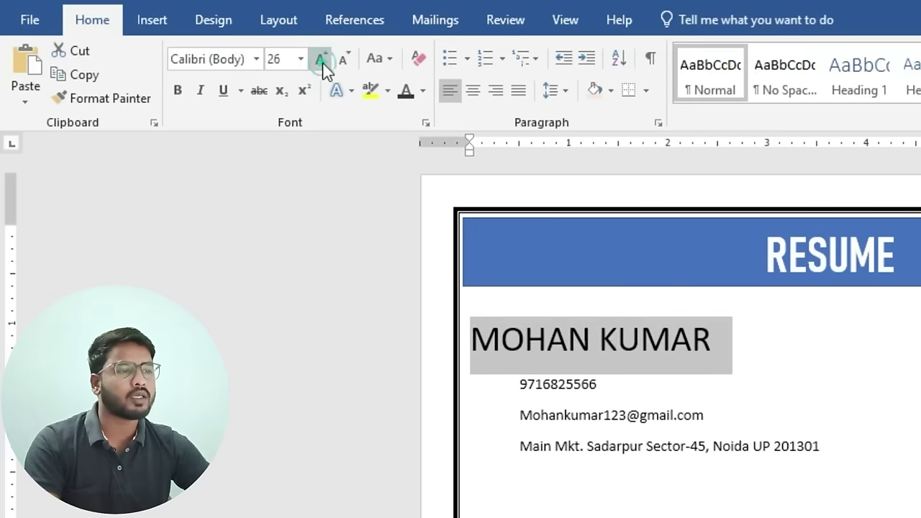
click(179, 95)
click(223, 93)
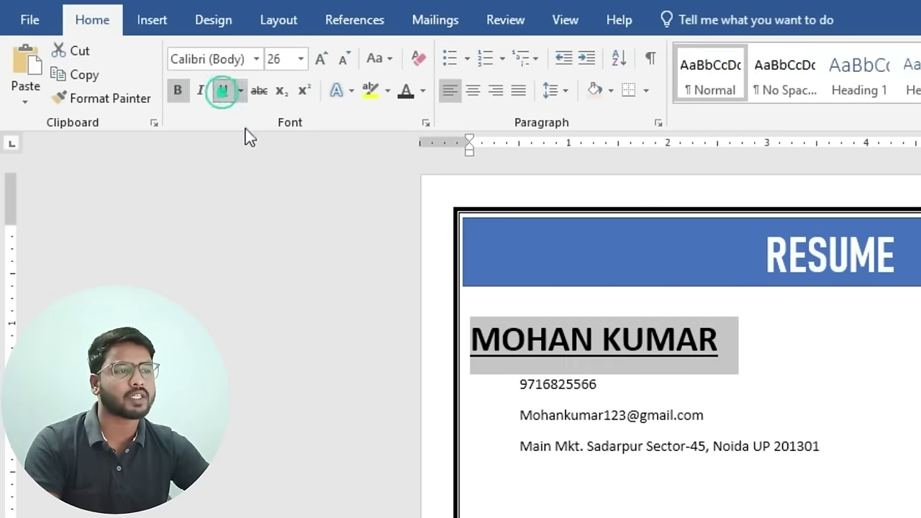
click(473, 338)
key(BackSpace)
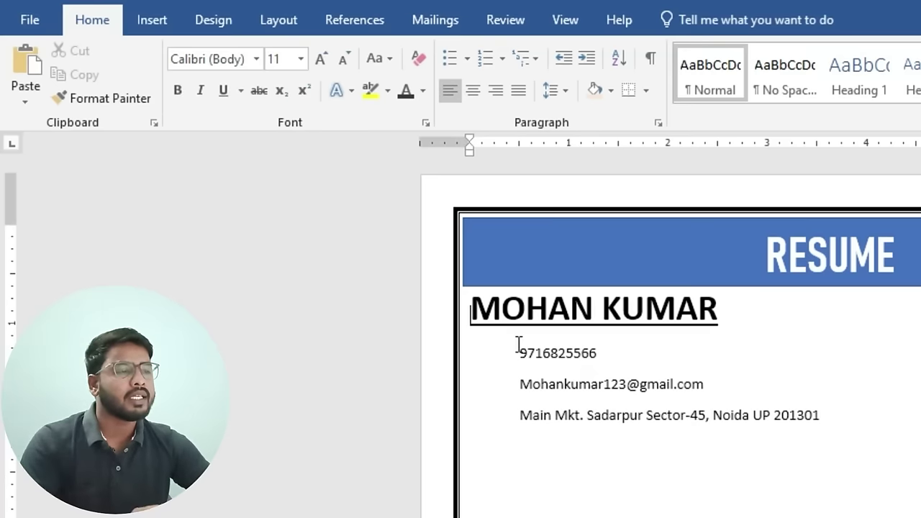
- Grow the three contact lines twice to 14 pt and set them in bold
drag(519, 353, 806, 408)
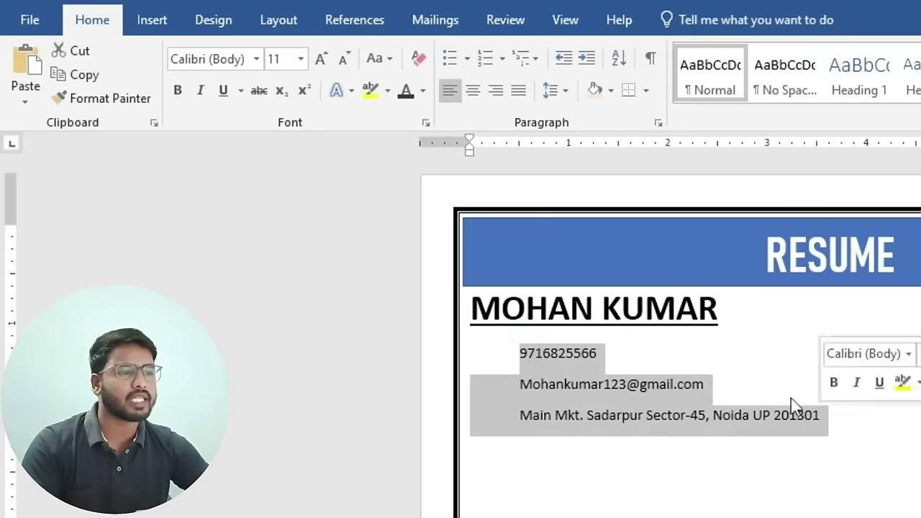
click(320, 59)
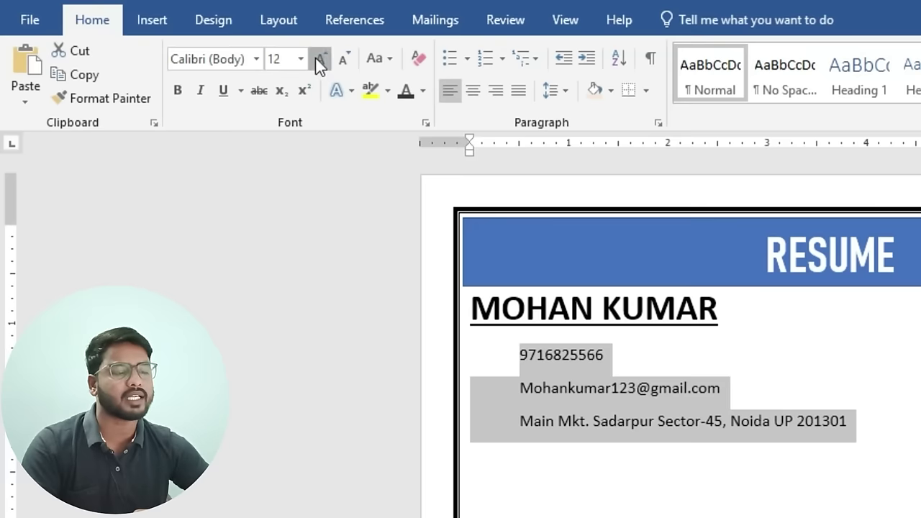
click(320, 59)
click(179, 92)
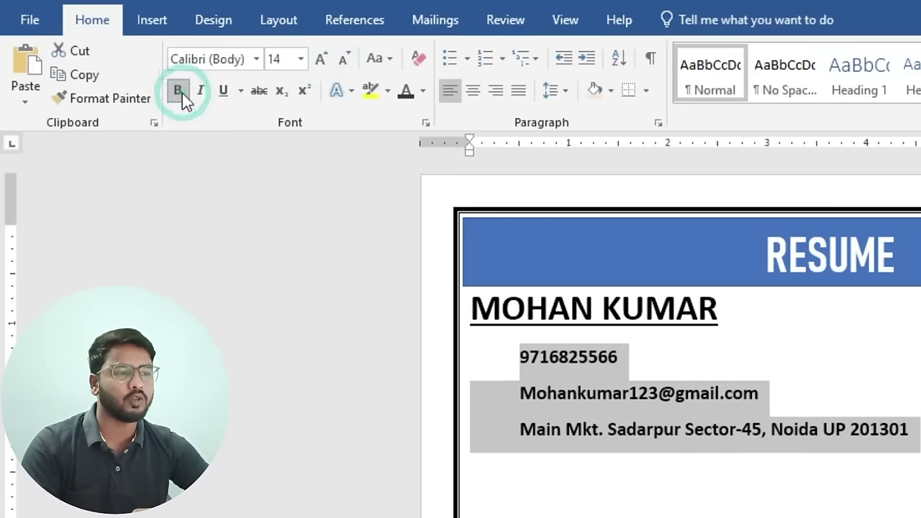
click(511, 358)
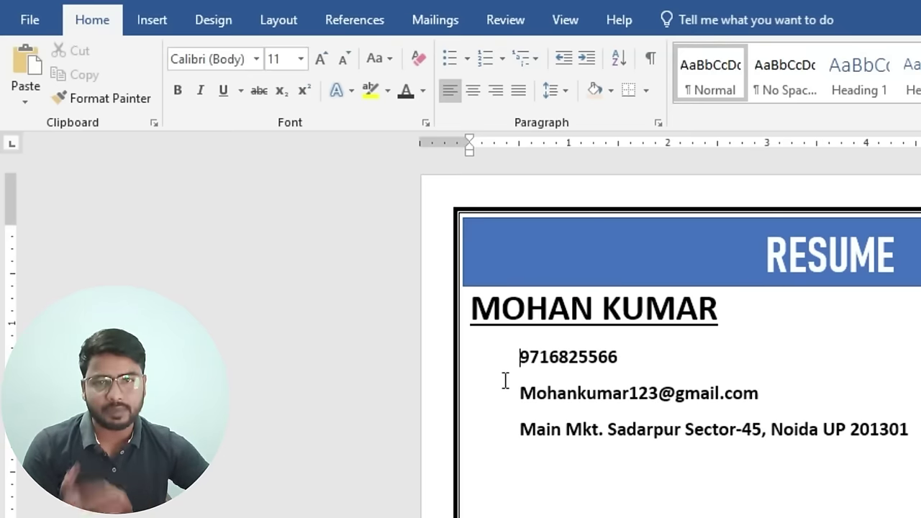
- Search the icon library for 'call' and pick the phone handset icon
click(148, 22)
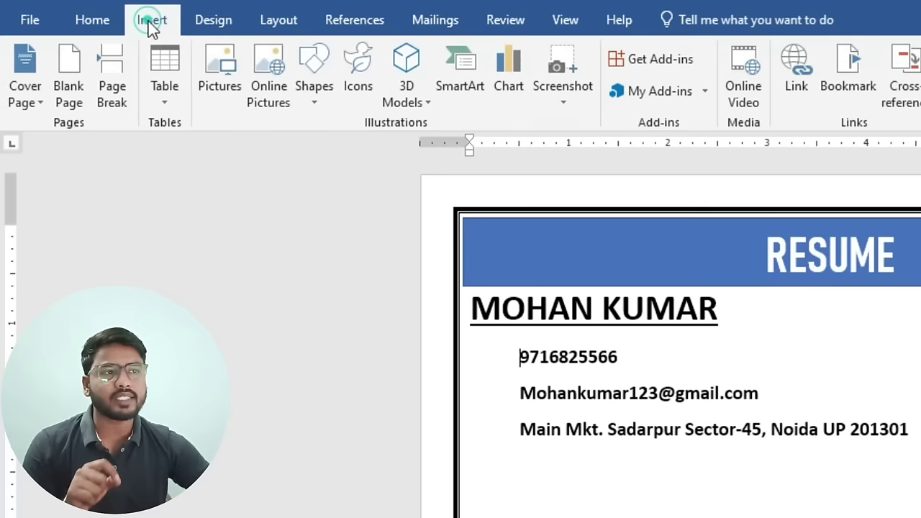
click(355, 68)
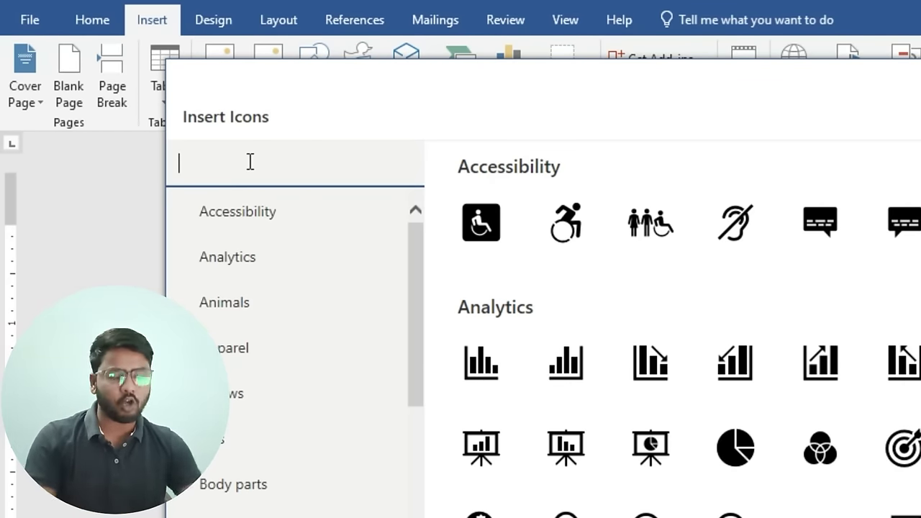
text(call)
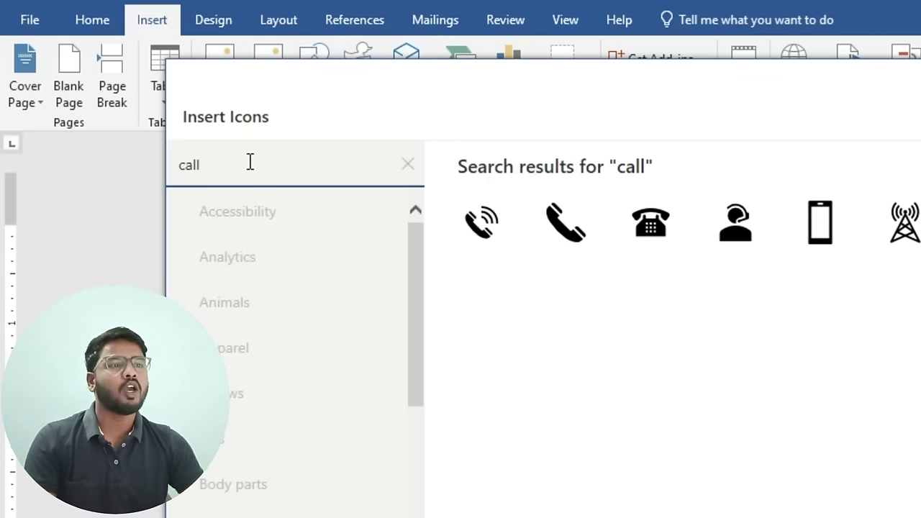
click(591, 216)
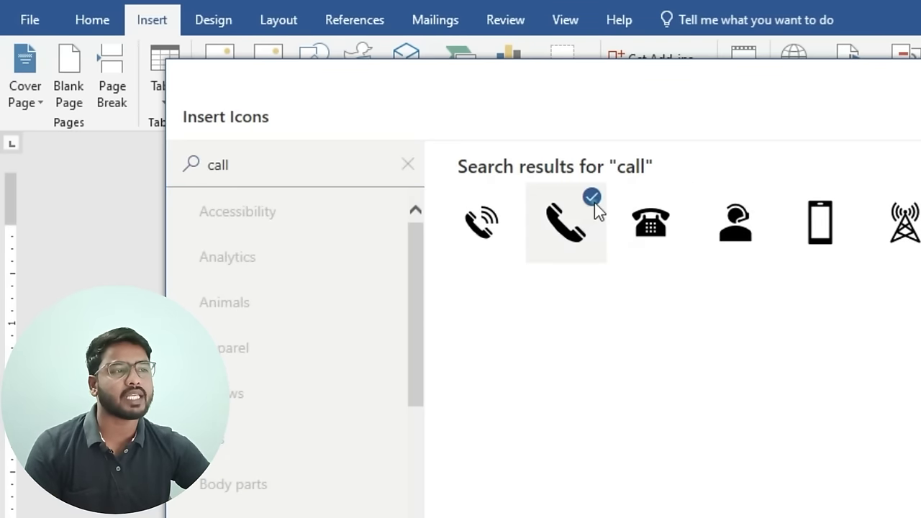
- Add the envelope ('email') and house ('home') icons, then insert all three into the resume
click(407, 164)
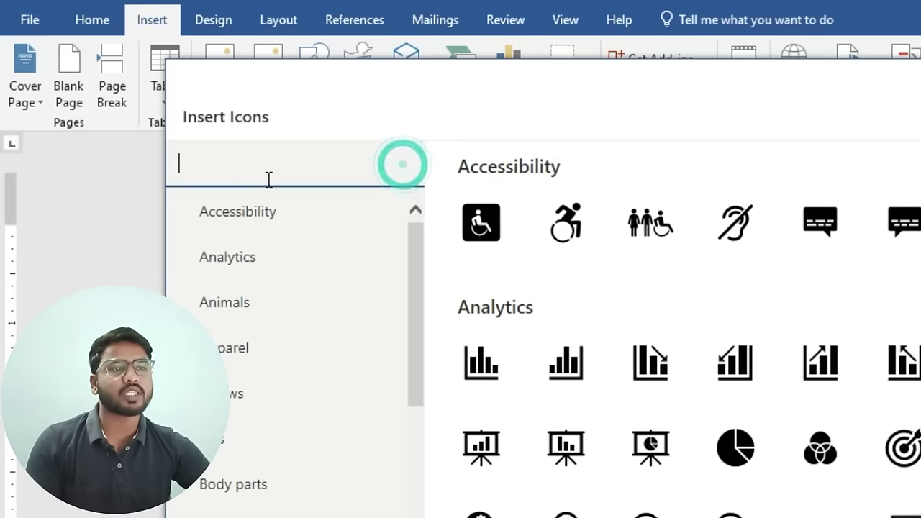
text(e)
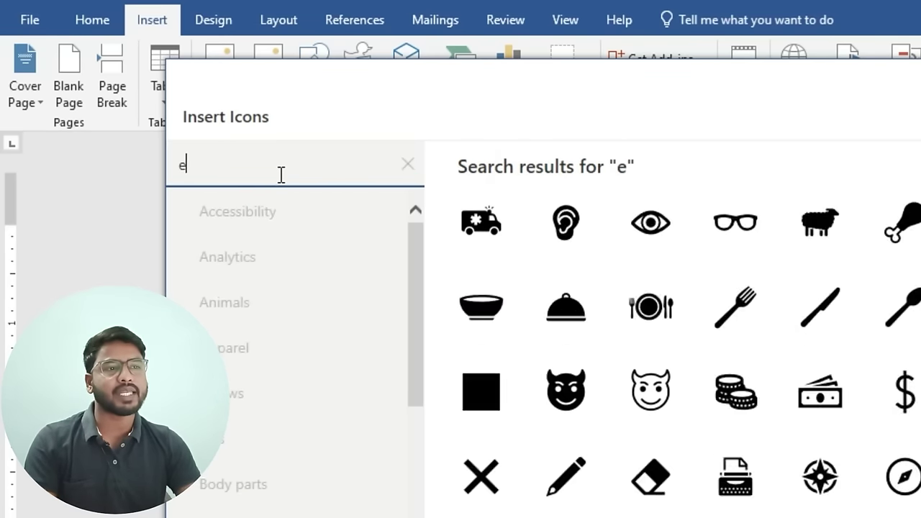
text(mai)
click(485, 226)
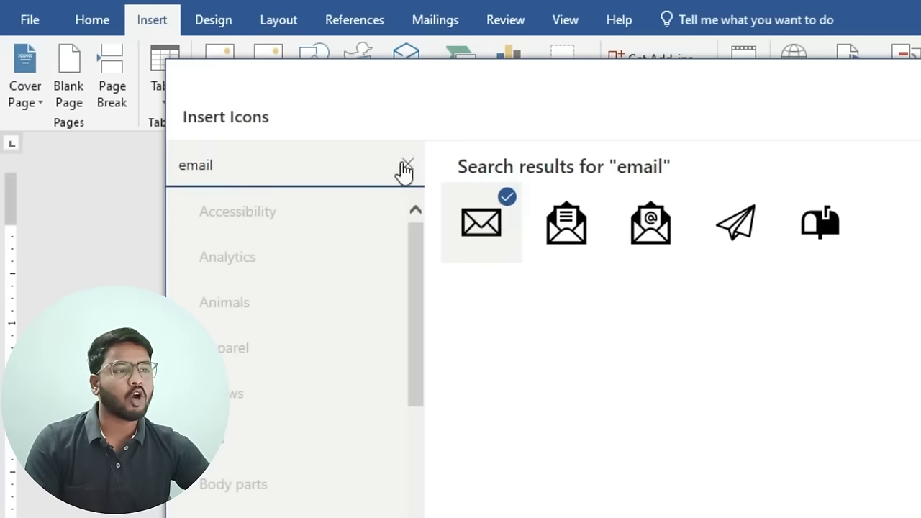
click(406, 164)
text(a)
key(BackSpace)
text(h)
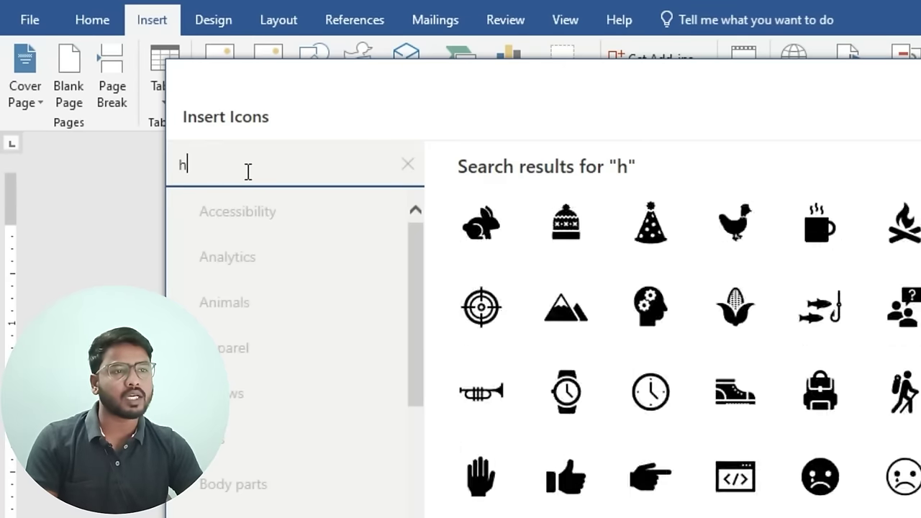
text(ome)
click(598, 211)
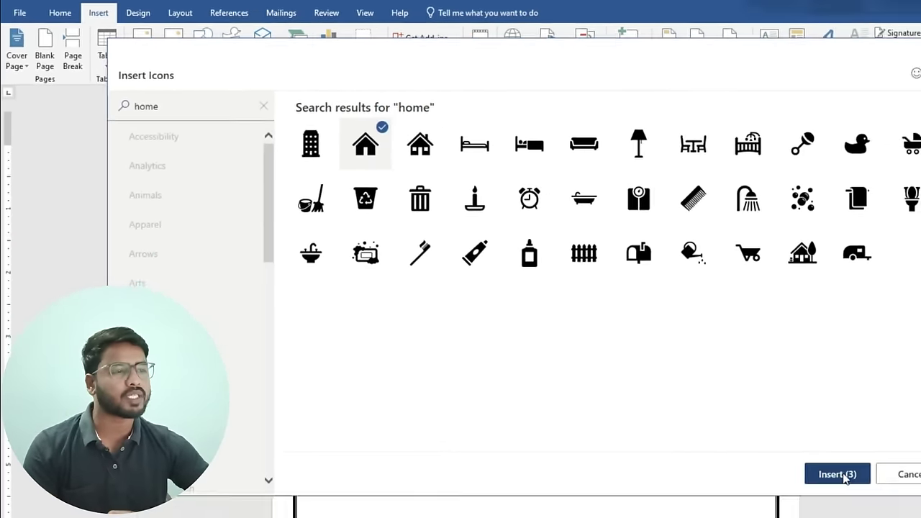
click(804, 455)
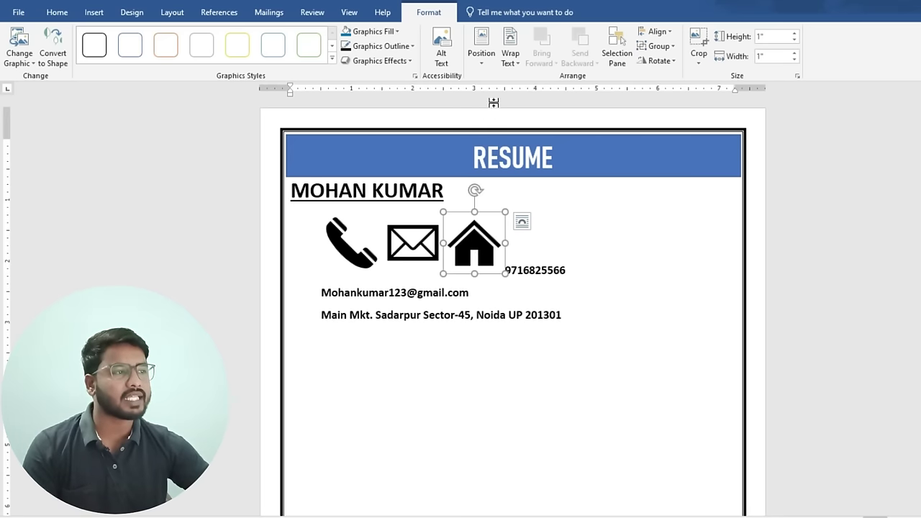
- Set the house, envelope and phone icons to In Front of Text wrapping
click(512, 62)
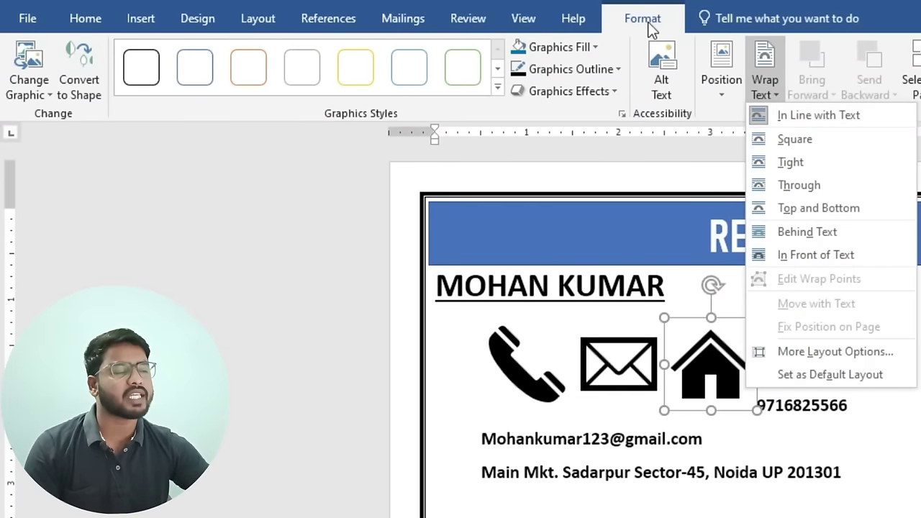
click(787, 253)
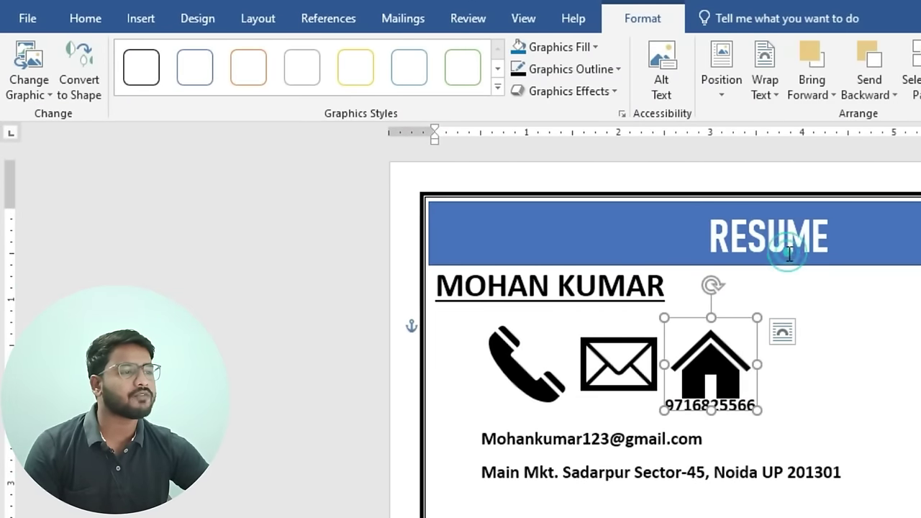
click(629, 370)
click(766, 79)
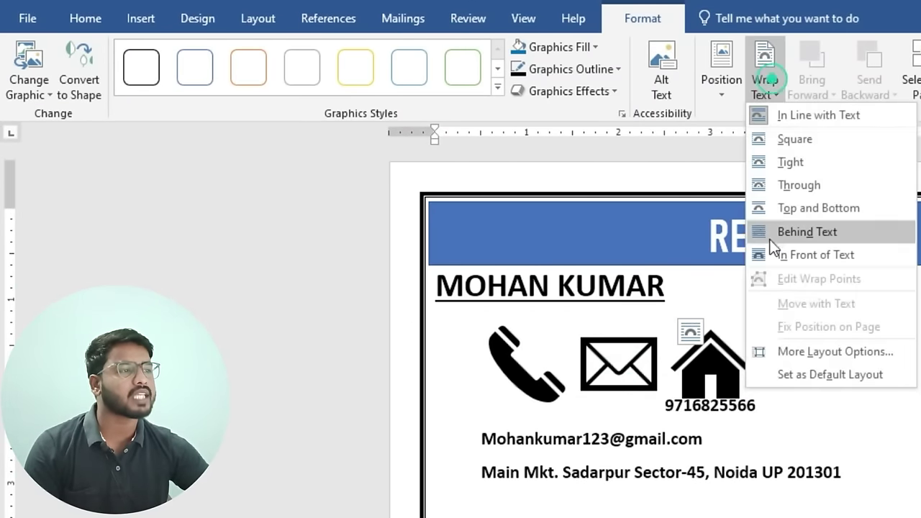
click(782, 255)
click(554, 375)
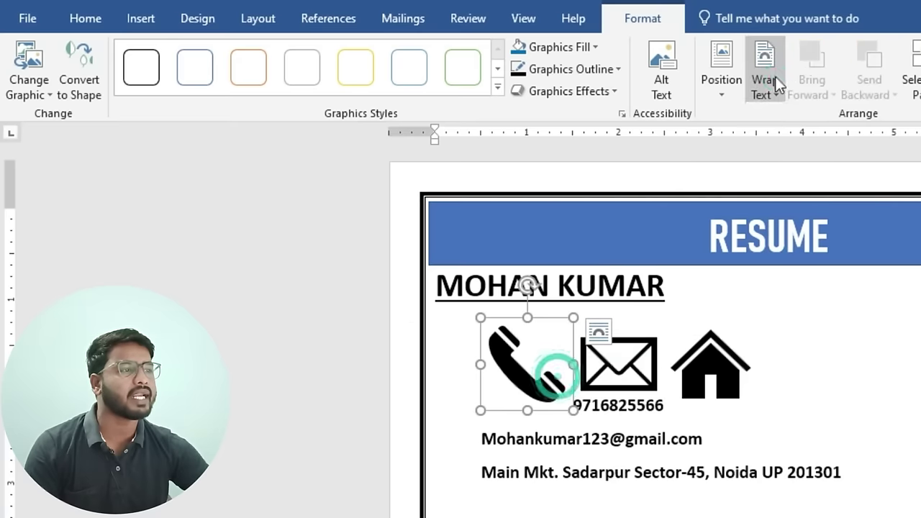
click(775, 77)
click(789, 252)
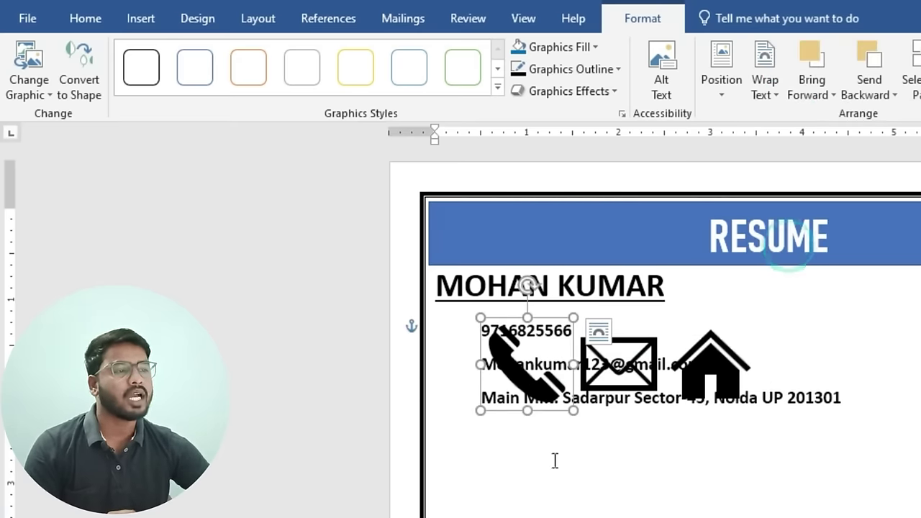
- Shrink the phone, envelope and house icons and drag each beside its matching contact line
drag(574, 410, 567, 403)
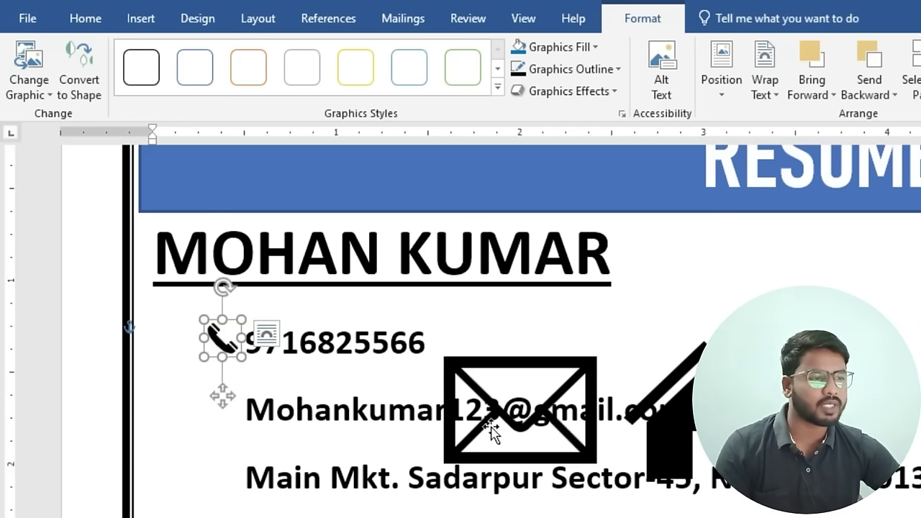
drag(493, 434, 219, 435)
mouse_move(335, 505)
mouse_down()
mouse_move(205, 370)
mouse_move(220, 411)
mouse_up()
drag(212, 338, 207, 339)
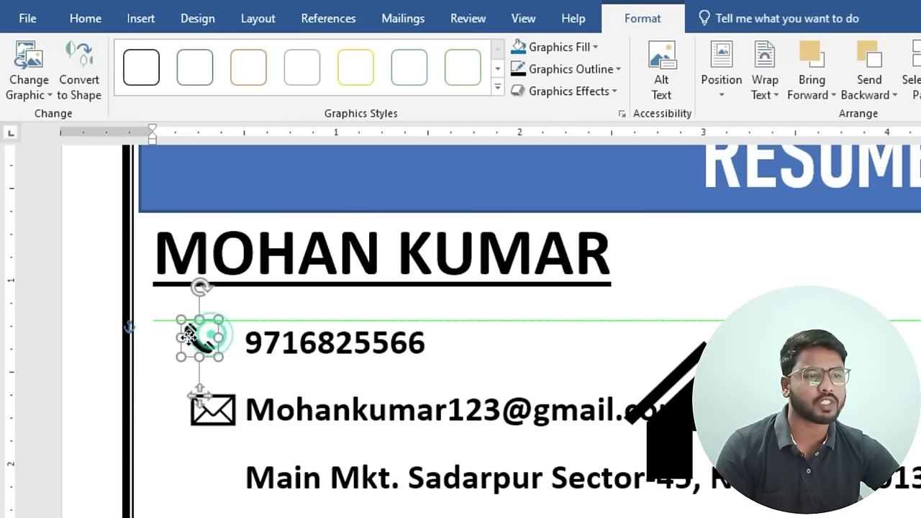
drag(672, 428, 225, 475)
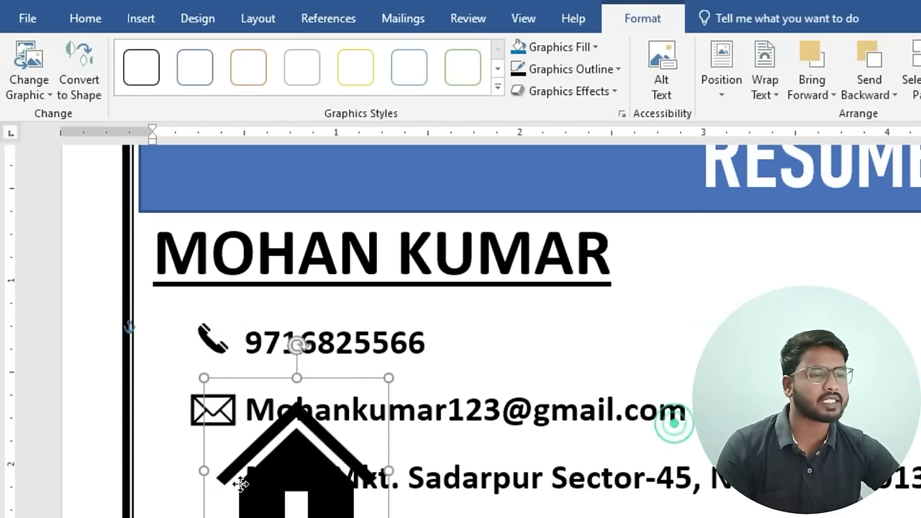
mouse_move(175, 489)
mouse_down()
mouse_move(189, 504)
mouse_move(217, 469)
mouse_up()
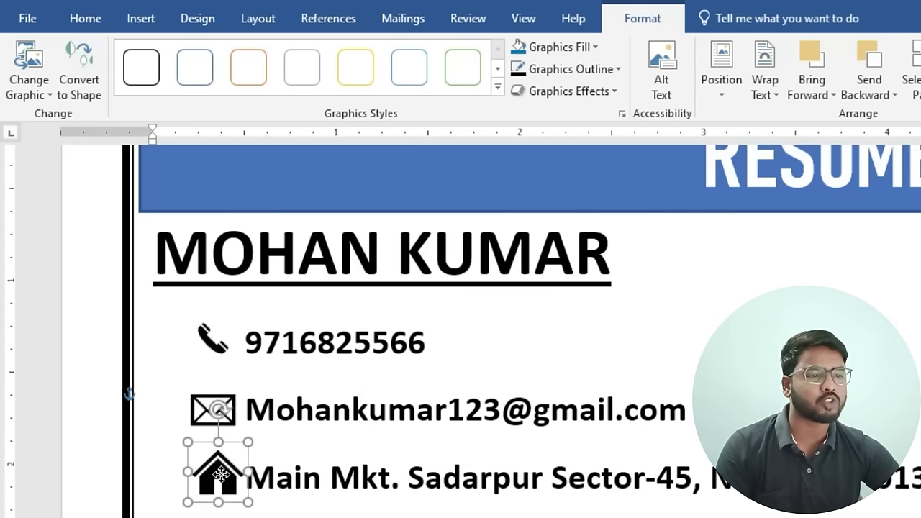
drag(238, 439, 224, 452)
drag(208, 494, 216, 502)
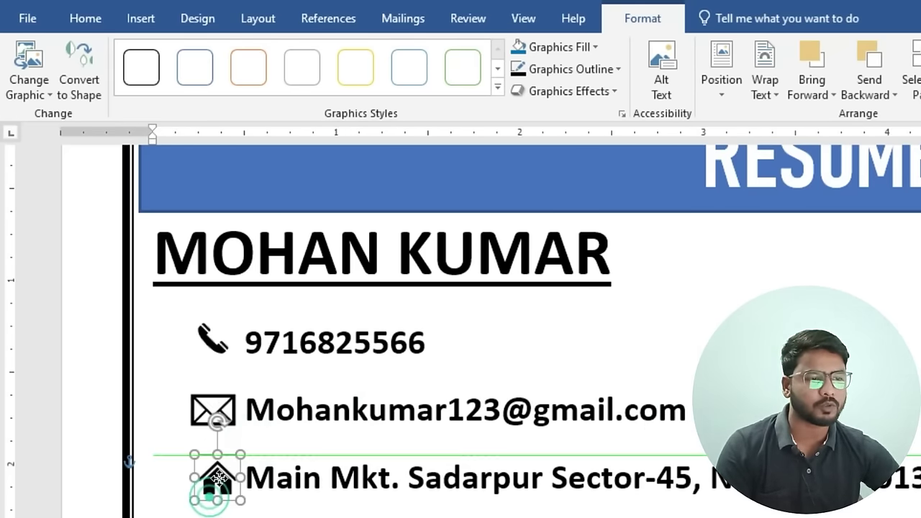
scroll(752, 466, down, 10)
drag(848, 396, 468, 303)
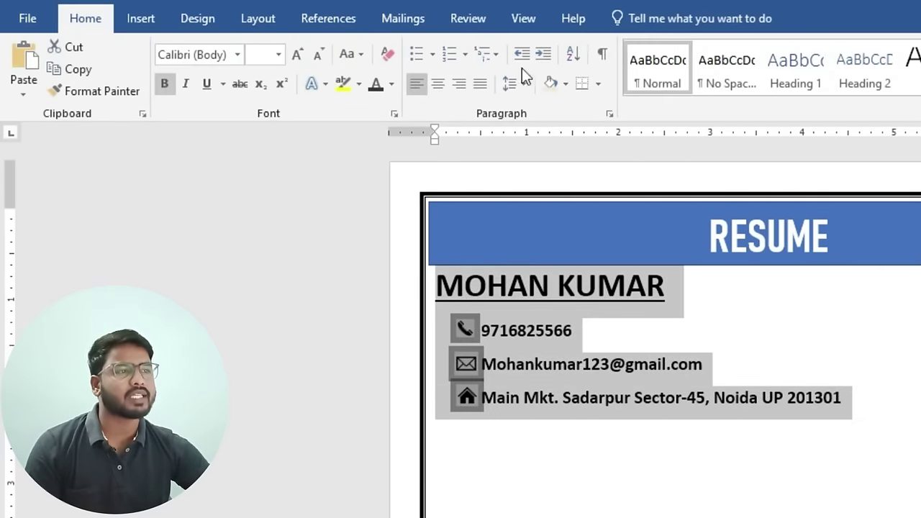
- Remove the space after the contact paragraphs and nudge the envelope and house icons into line
click(528, 86)
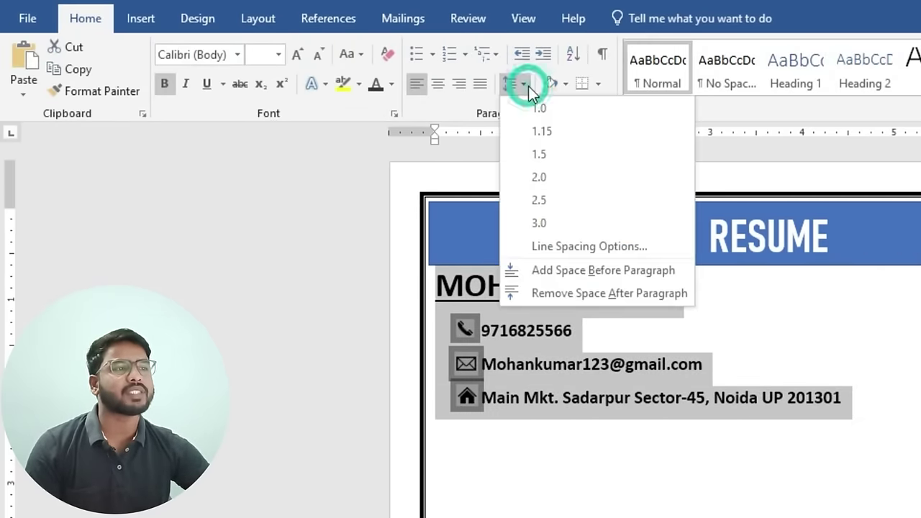
click(560, 294)
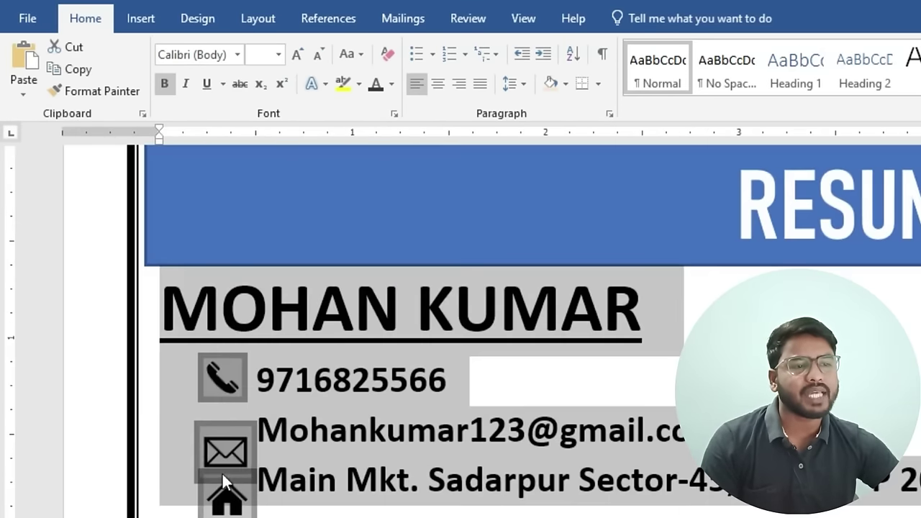
click(226, 431)
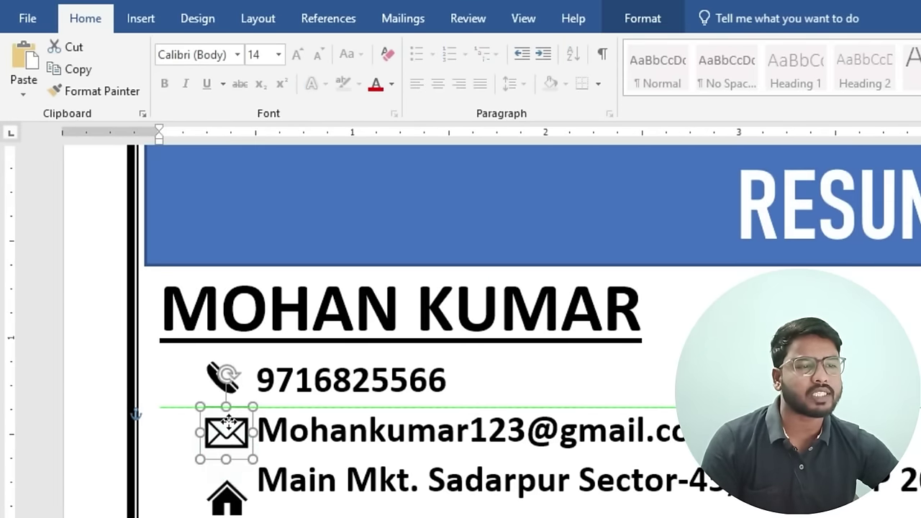
drag(227, 424, 227, 419)
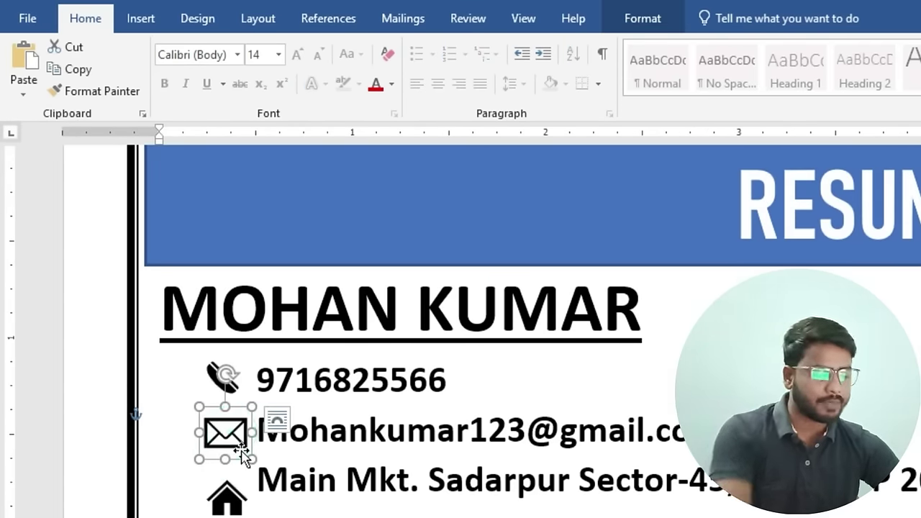
click(223, 377)
drag(227, 496, 228, 475)
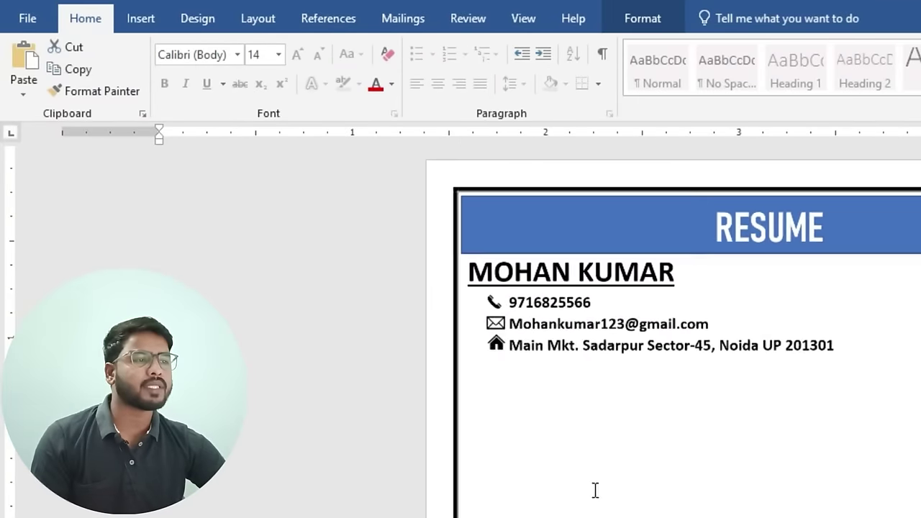
- Keep the three contact lines at 14 pt and place the cursor after the address
drag(835, 349, 501, 302)
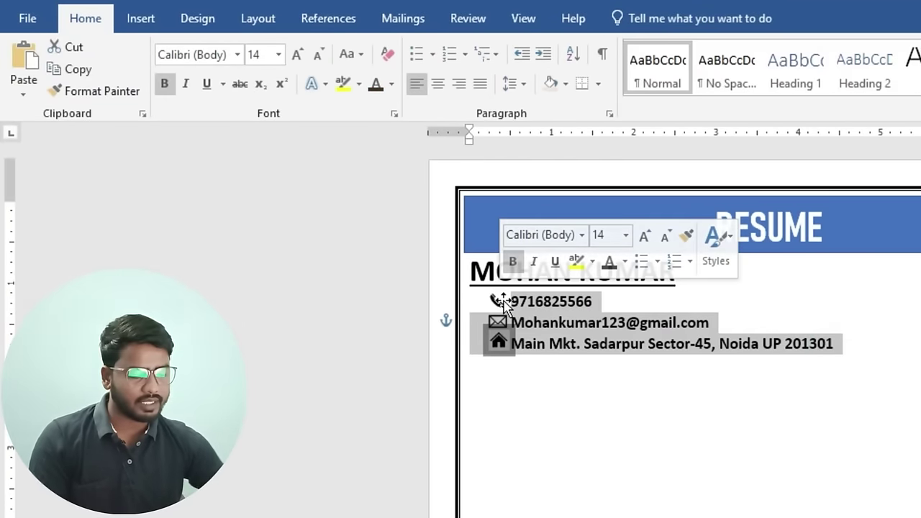
key(ctrl+shift+comma)
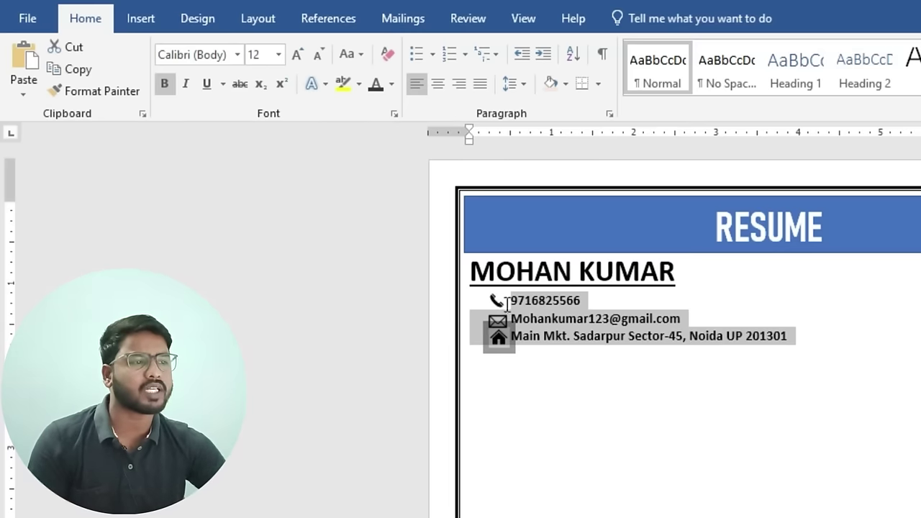
key(ctrl+shift+period)
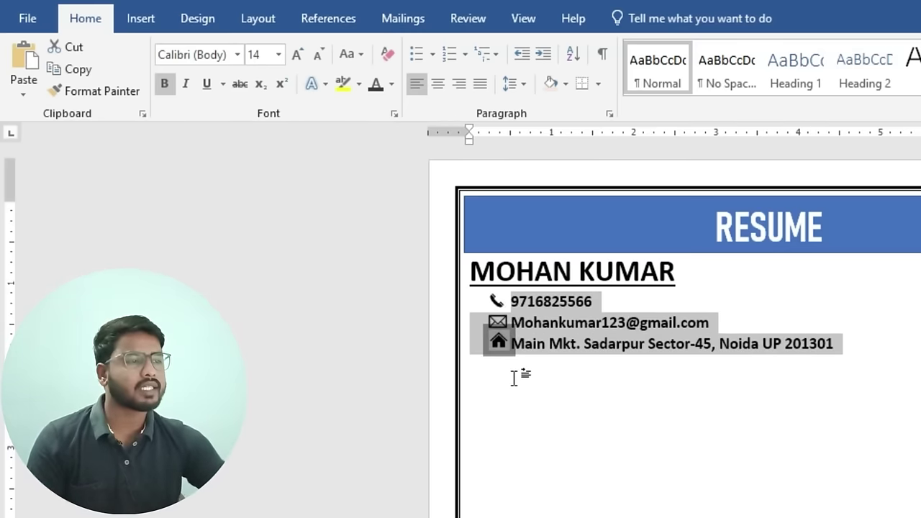
click(791, 433)
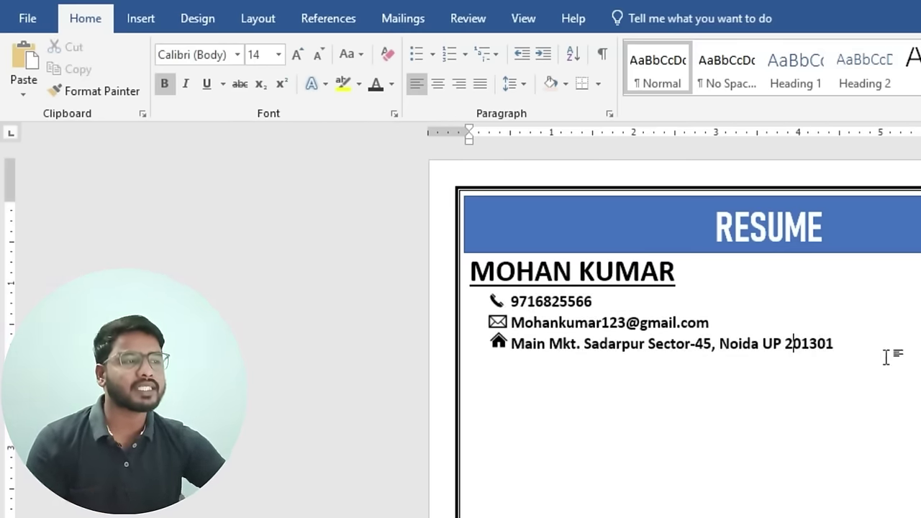
click(856, 353)
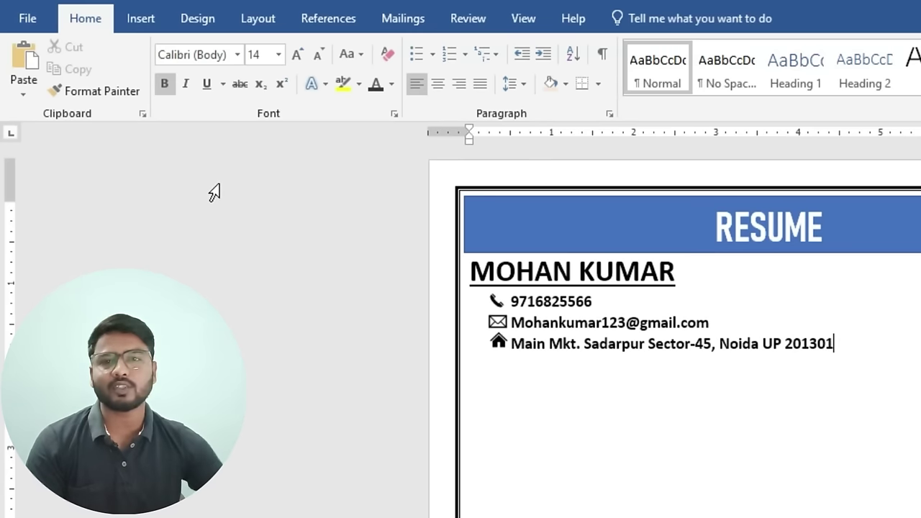
- Search online pictures for 'passport size photo' and insert the man in the red shirt
click(147, 21)
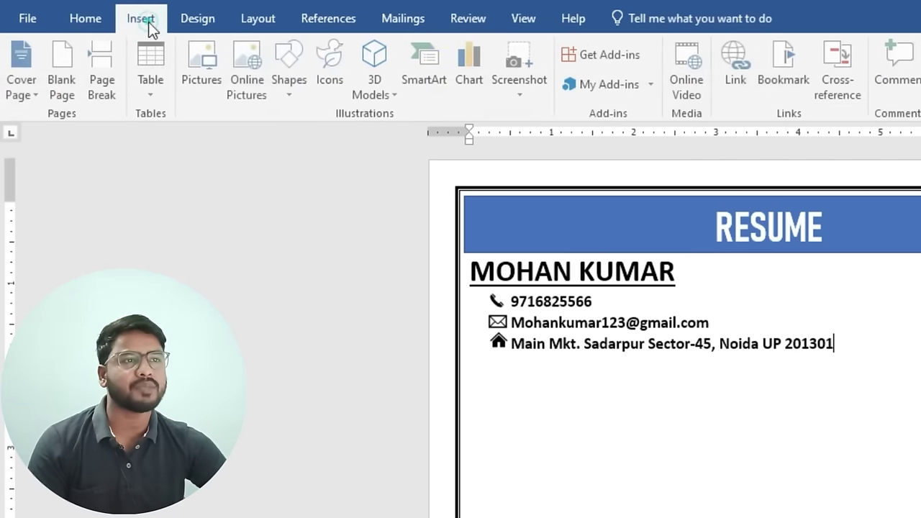
click(246, 69)
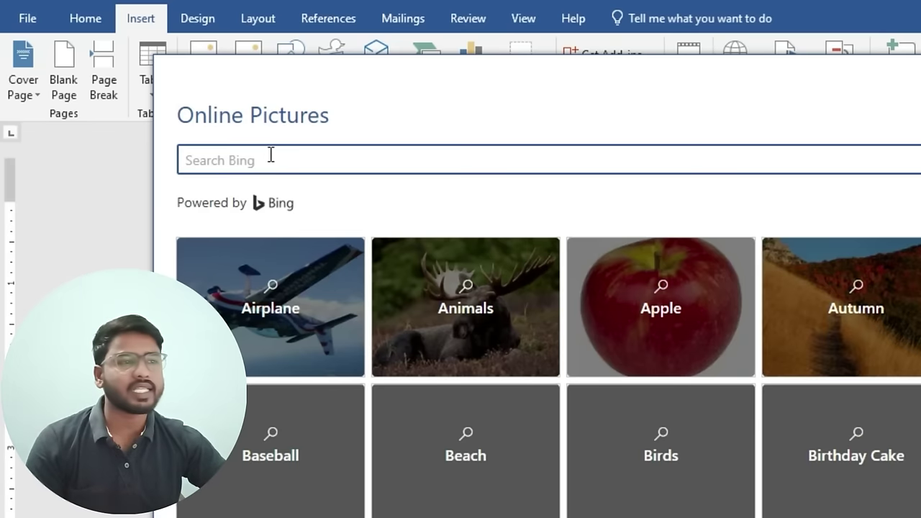
click(270, 155)
click(270, 155)
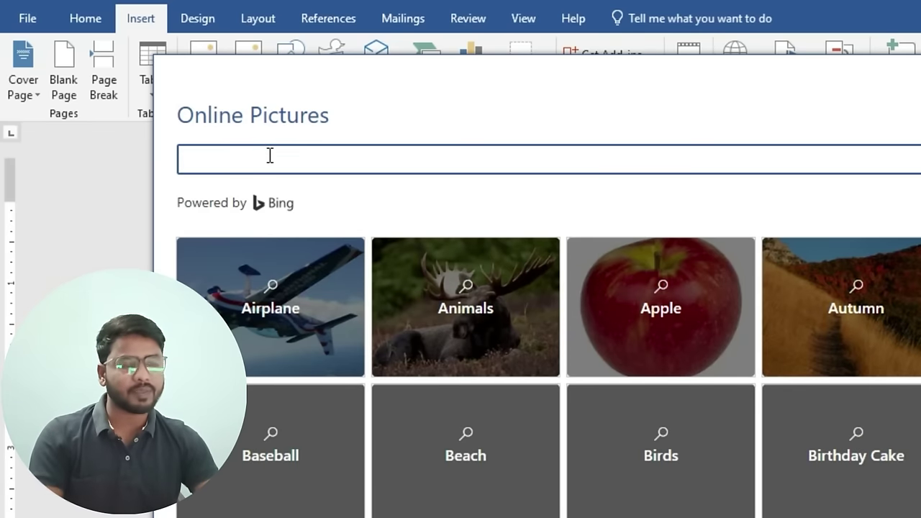
text(pasport size photo)
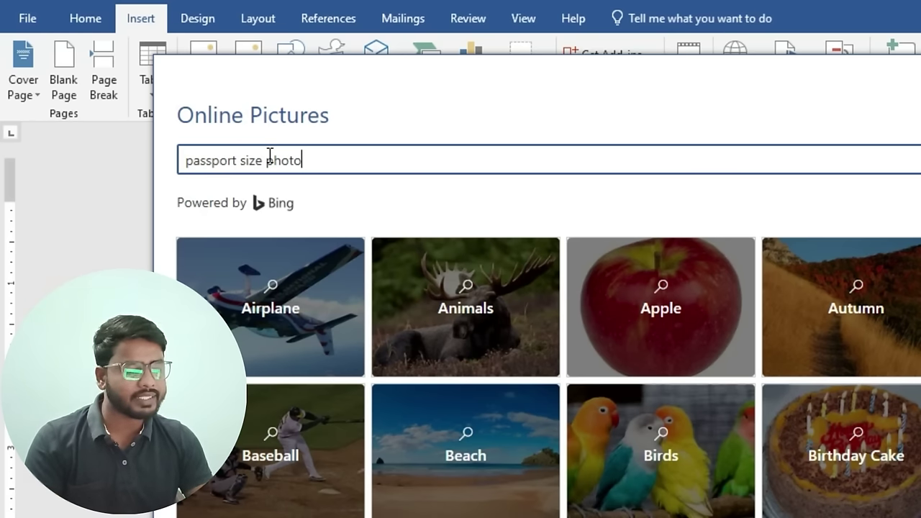
key(Return)
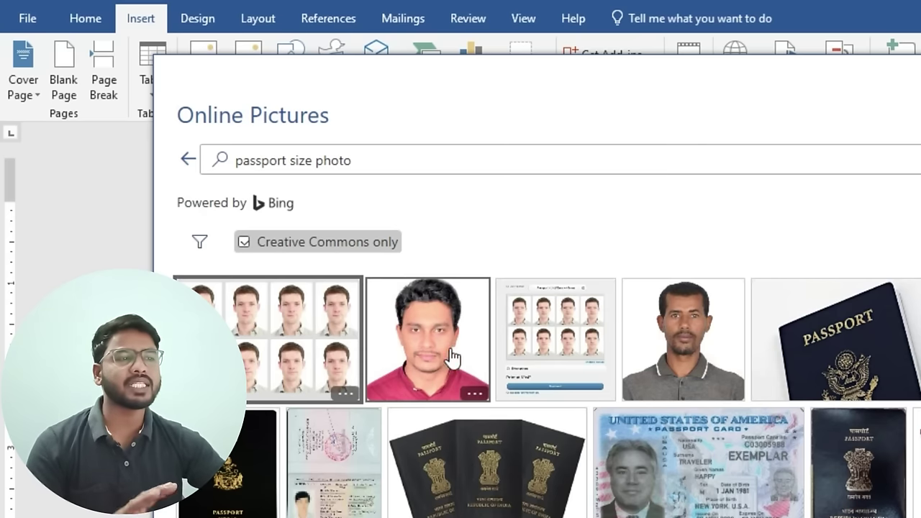
click(447, 354)
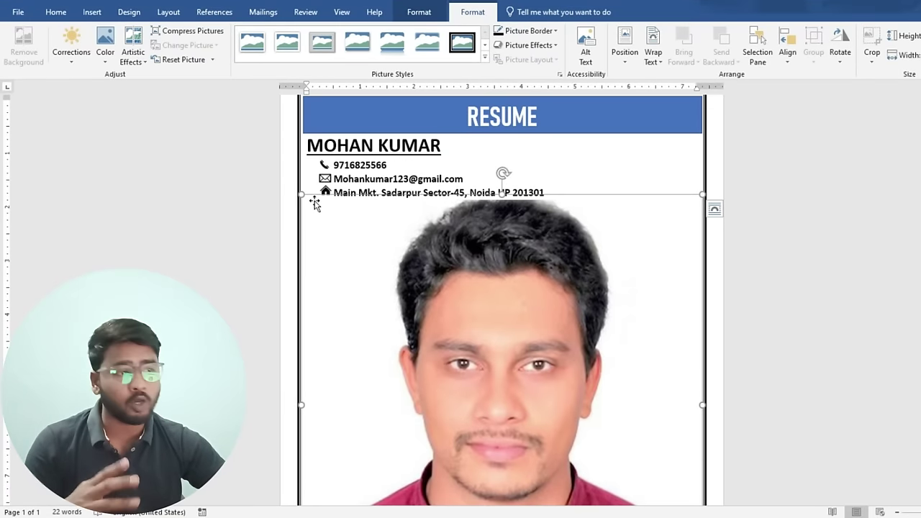
- Float the photo in front of text and shrink it to passport size on the page's right side
click(652, 56)
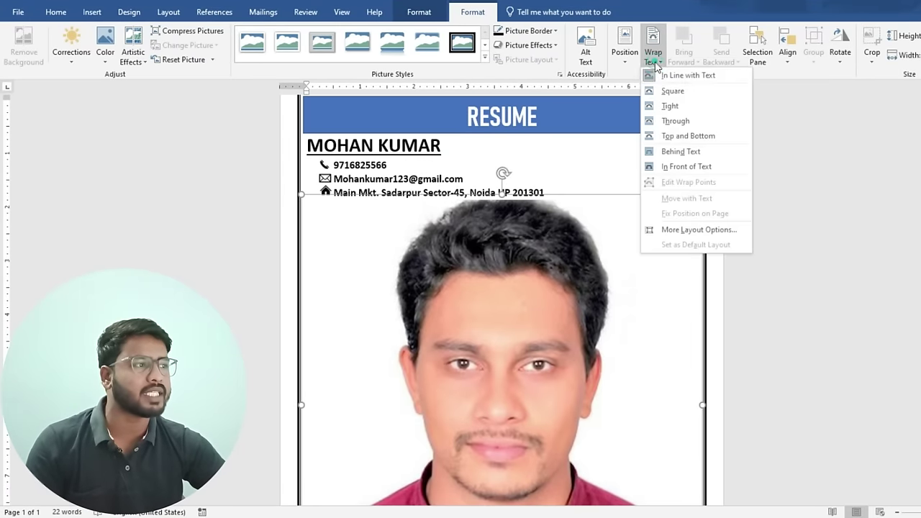
click(675, 166)
drag(319, 200, 458, 312)
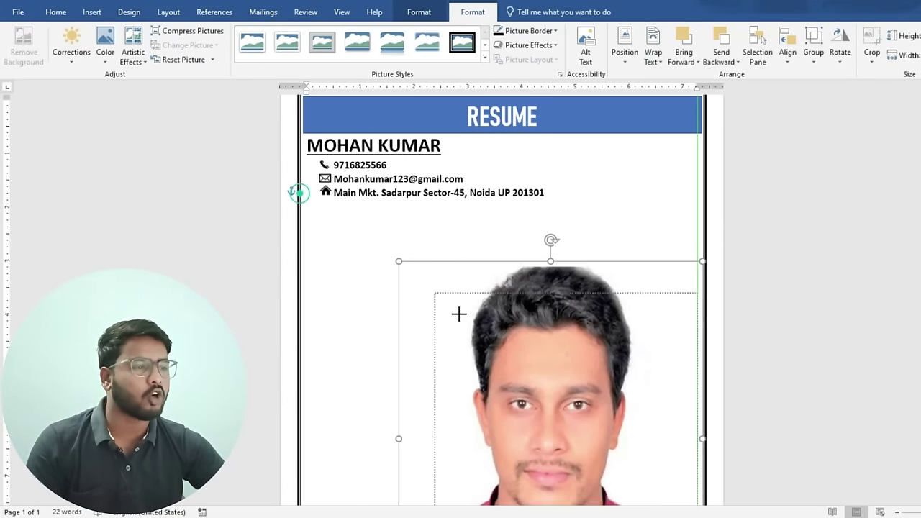
drag(579, 405, 557, 417)
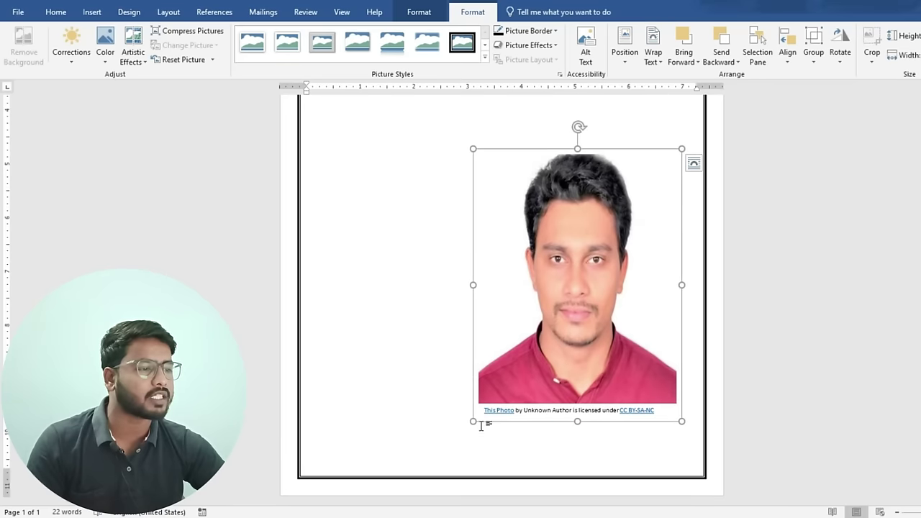
drag(472, 421, 580, 276)
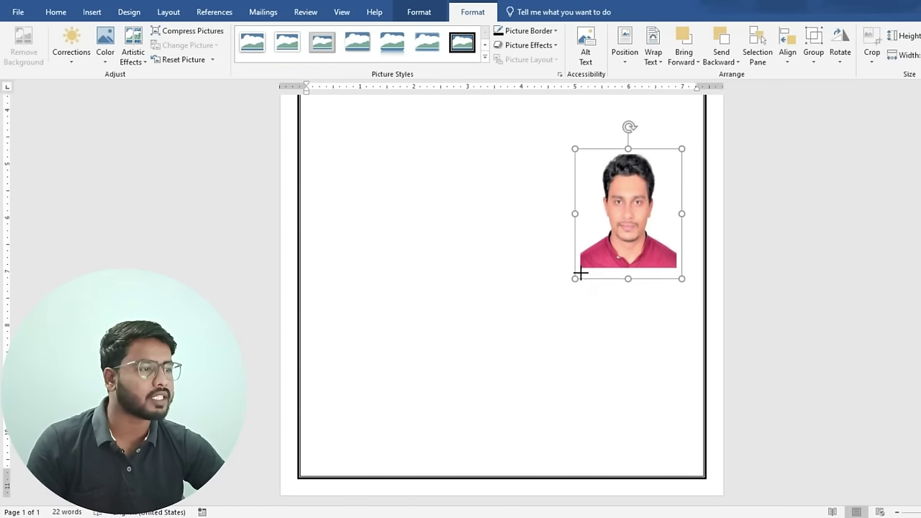
click(635, 362)
scroll(647, 357, down, 3)
click(649, 350)
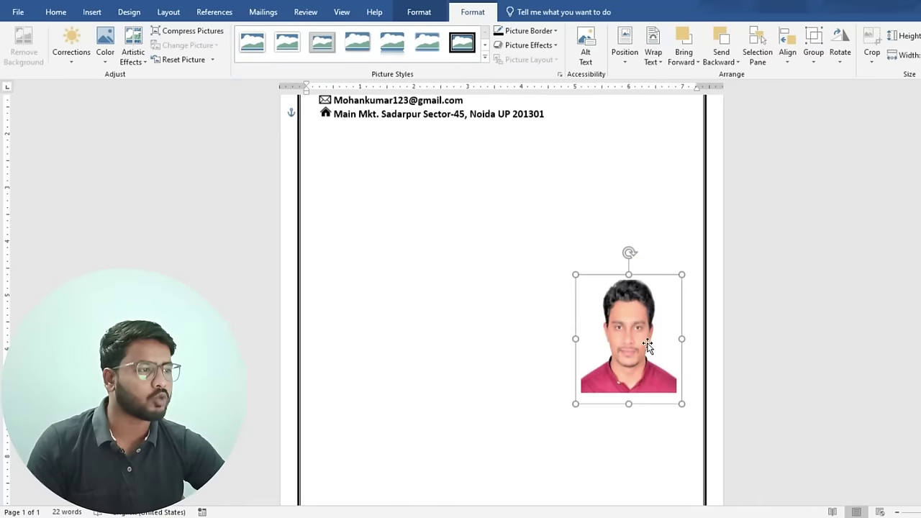
scroll(646, 410, up, 2)
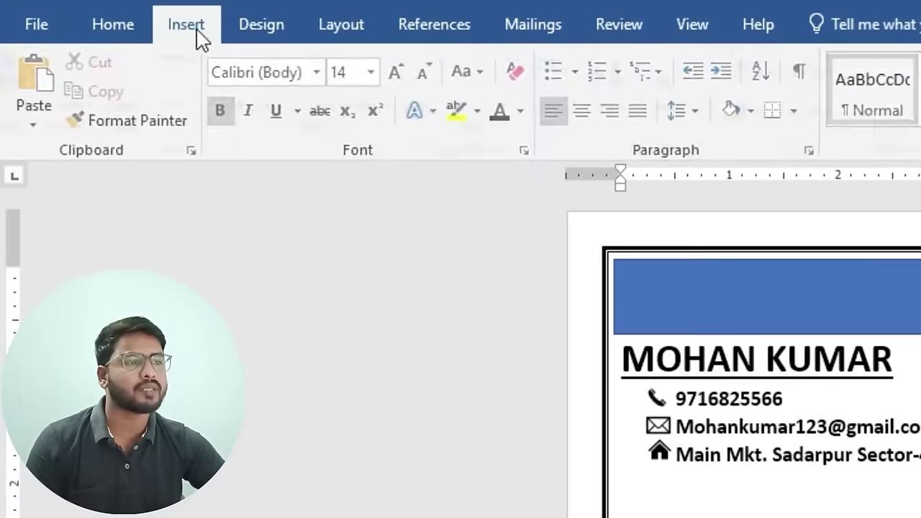
- Draw a thin rectangle bar under the address, filled Dark Red with No Outline
click(97, 14)
click(366, 114)
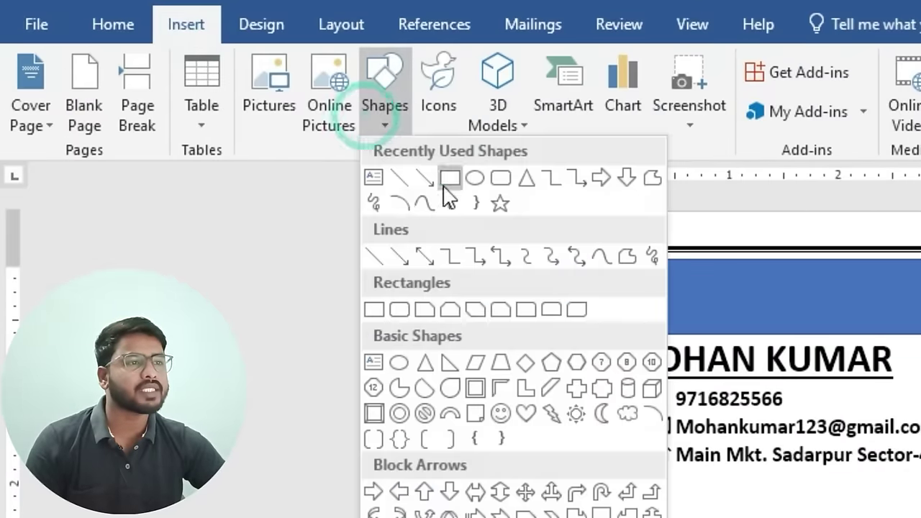
click(444, 184)
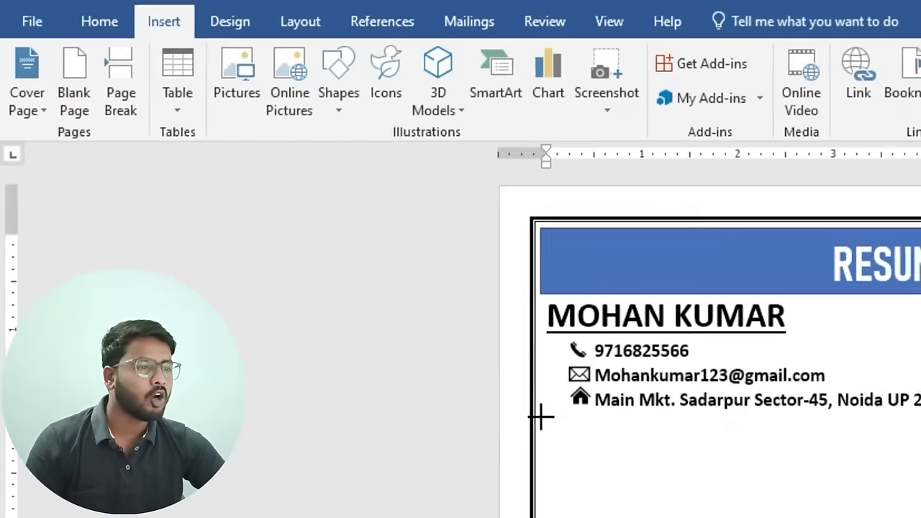
drag(541, 415, 890, 295)
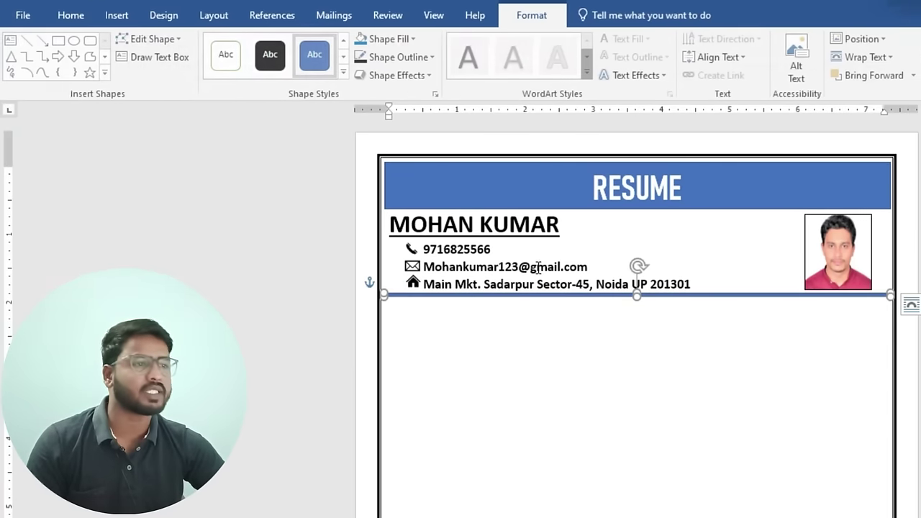
click(409, 39)
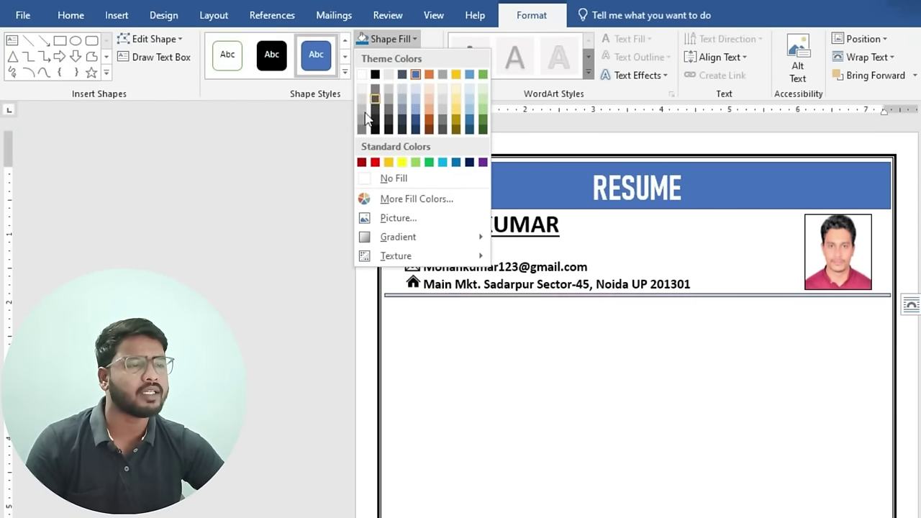
click(363, 164)
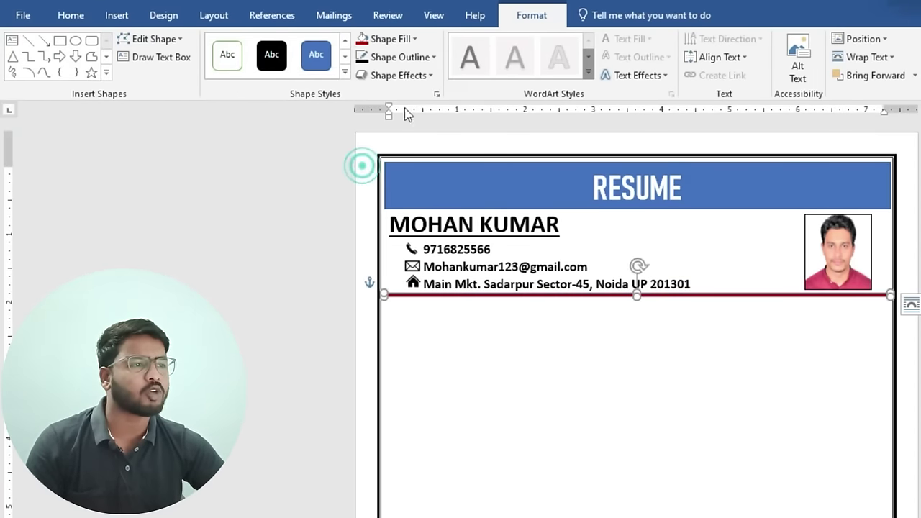
click(399, 56)
click(388, 200)
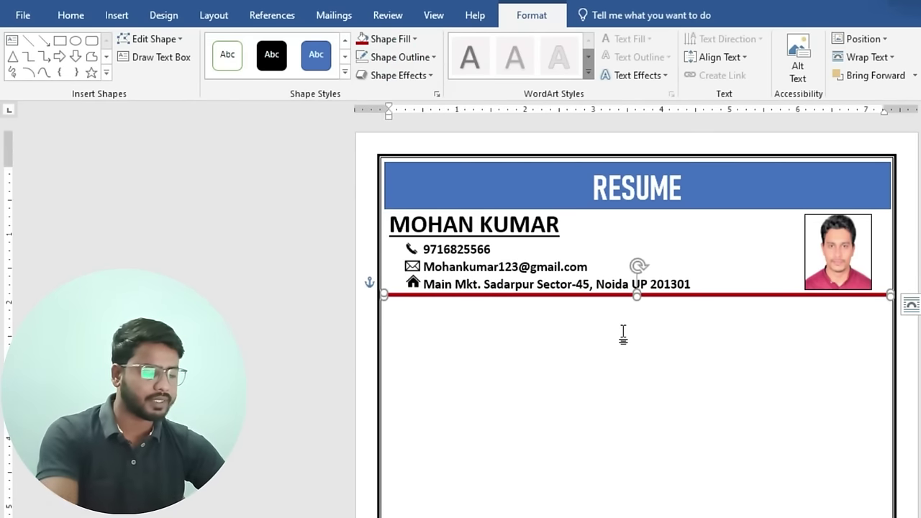
click(592, 365)
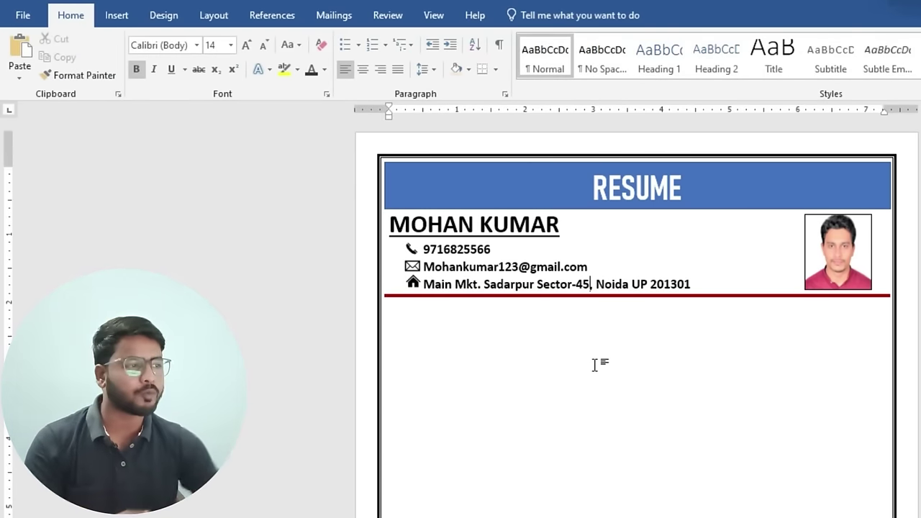
- Stretch the photo's bottom-right corner down to the red divider, then return the cursor after the address
click(822, 253)
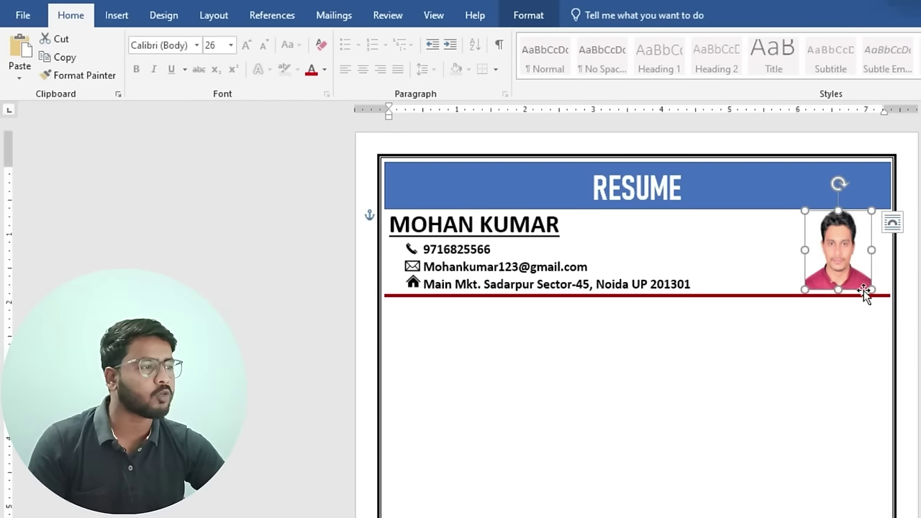
drag(870, 289, 875, 294)
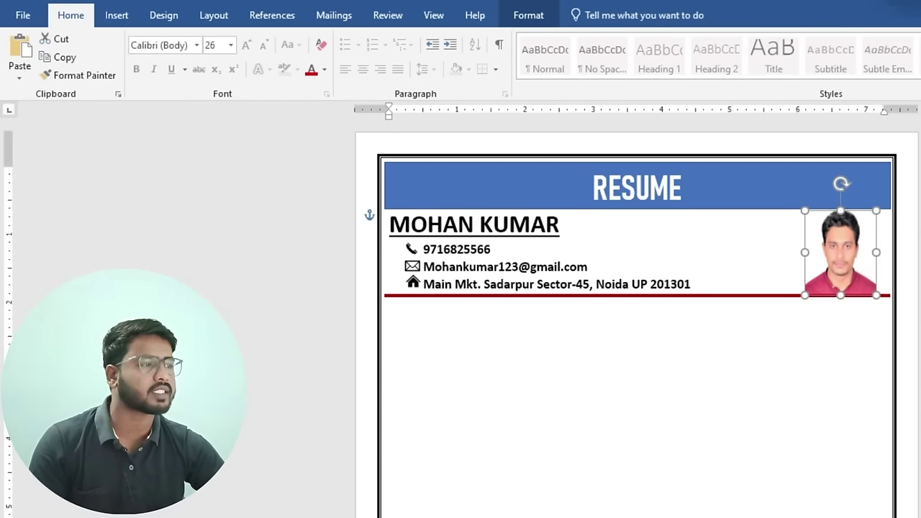
click(848, 299)
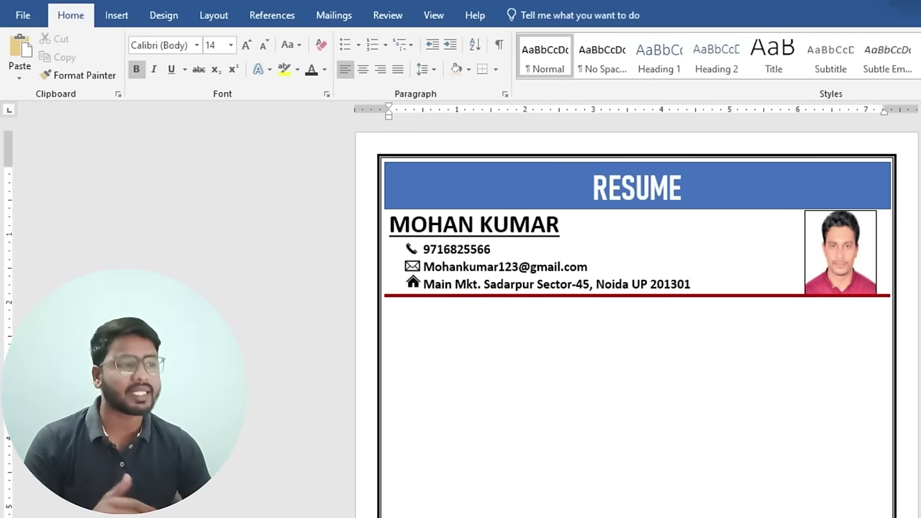
click(728, 281)
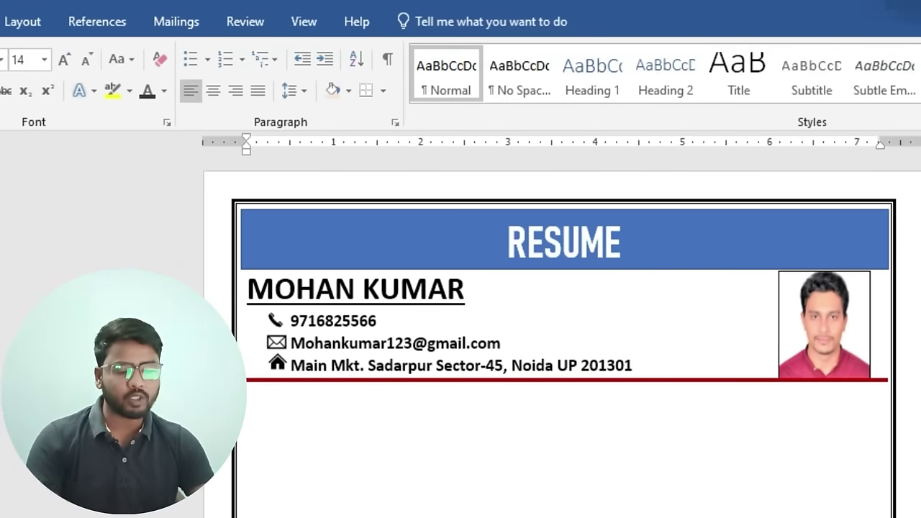
- Type the 'Career Objective' heading and select the objective paragraph in the sample resume
text(Car)
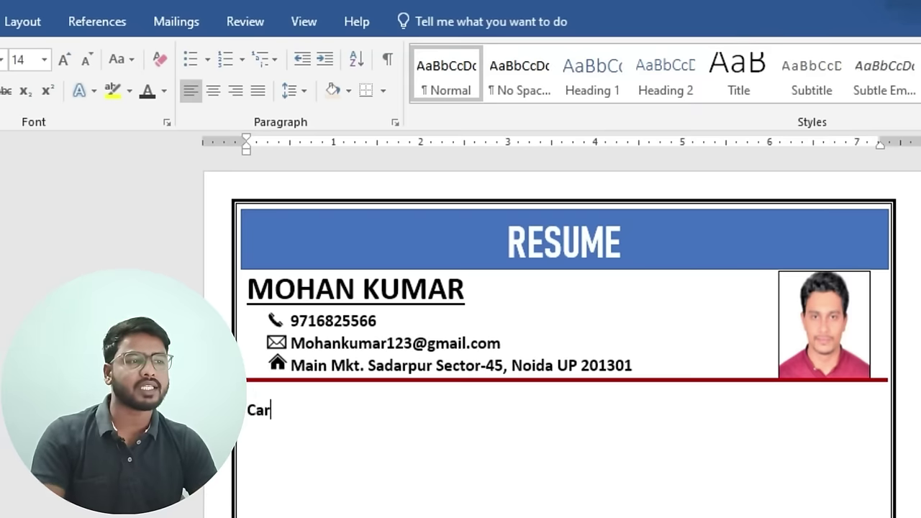
text( Oct)
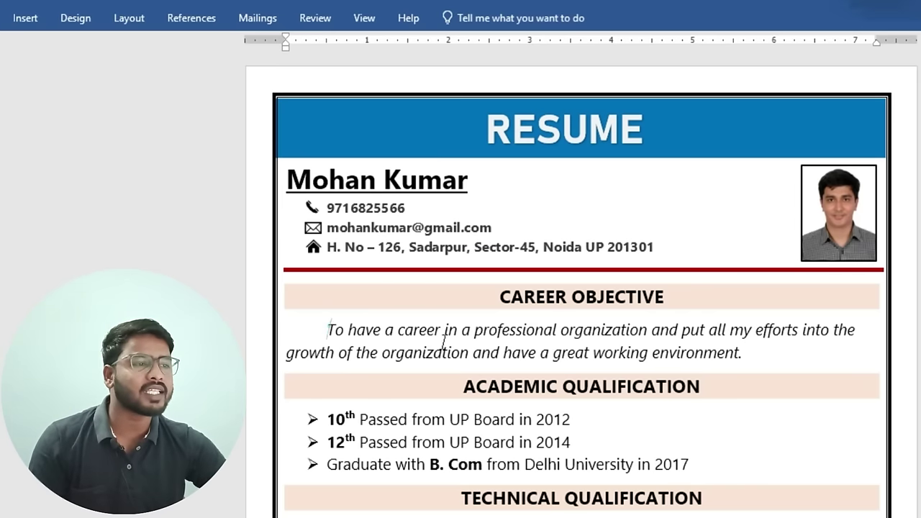
drag(327, 329, 745, 363)
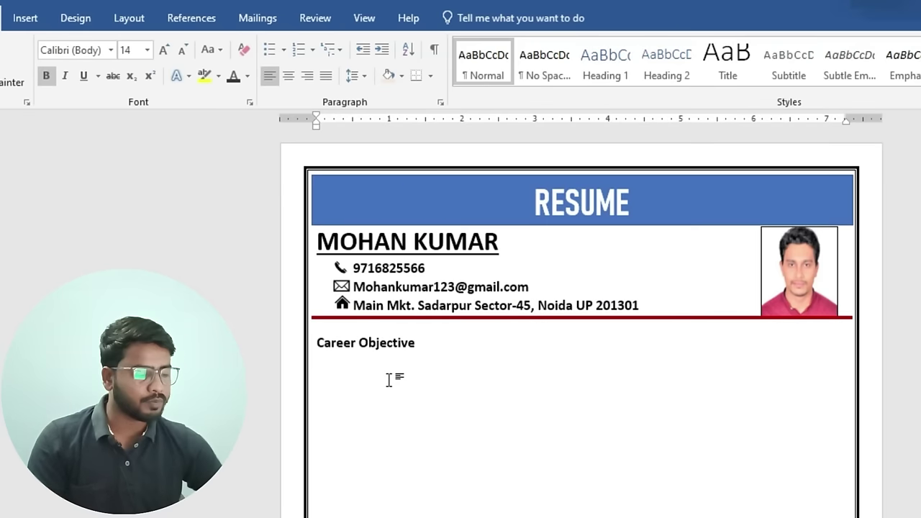
- Paste the objective paragraph and type the 10th (2012), 12th (2014) and B. Com (2017) qualification lines
text(To have a career in a professional organization and put all my efforts into the growth of the organization and have a great working environment.)
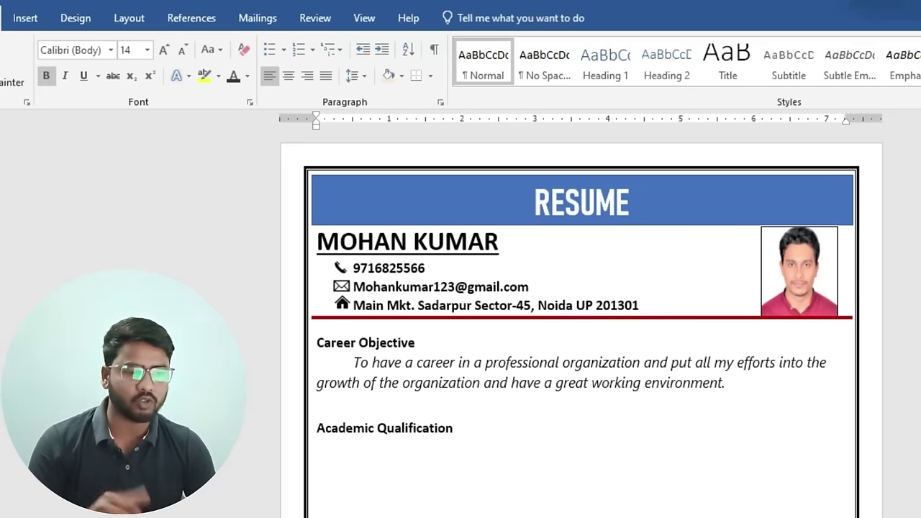
text(0th Passe)
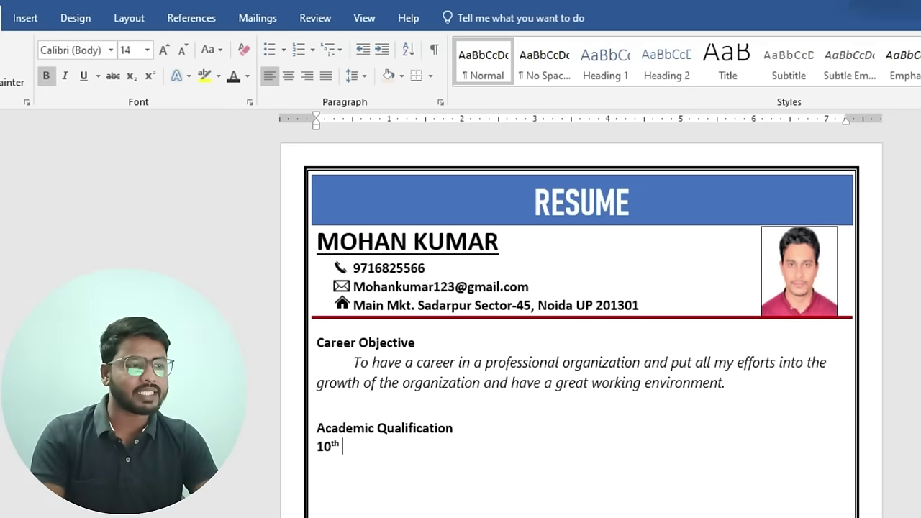
text(d from UP )
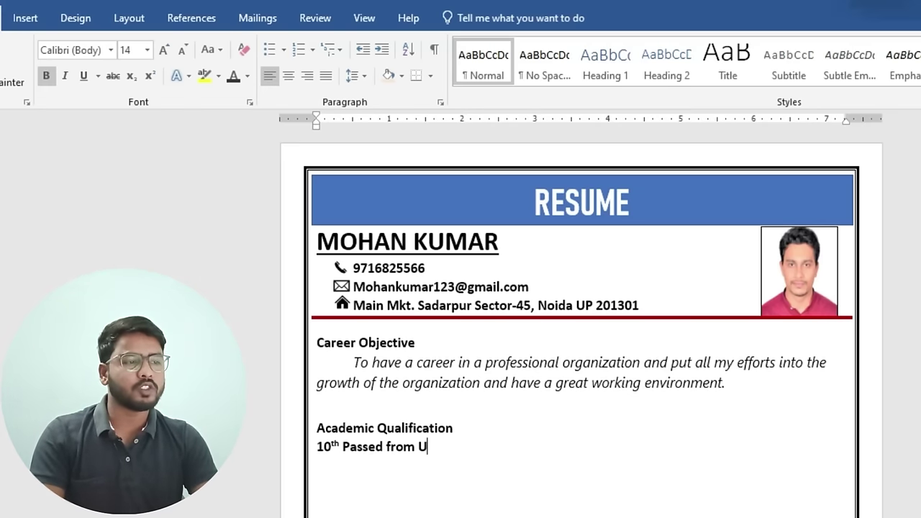
text(Board in 20)
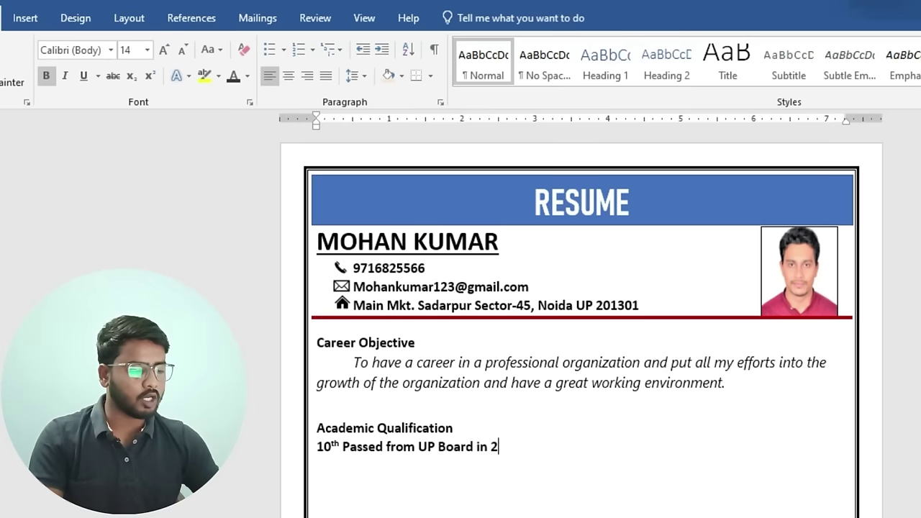
text(12 12th)
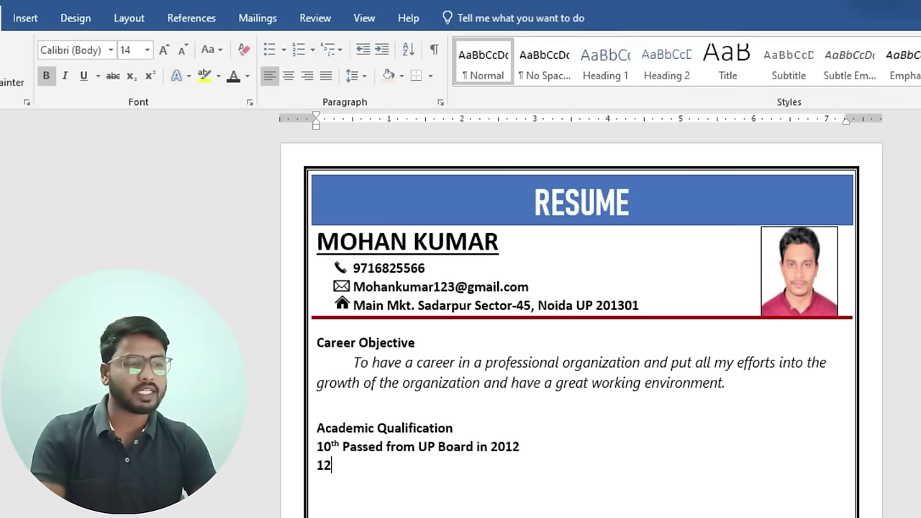
text( Passed from UP B)
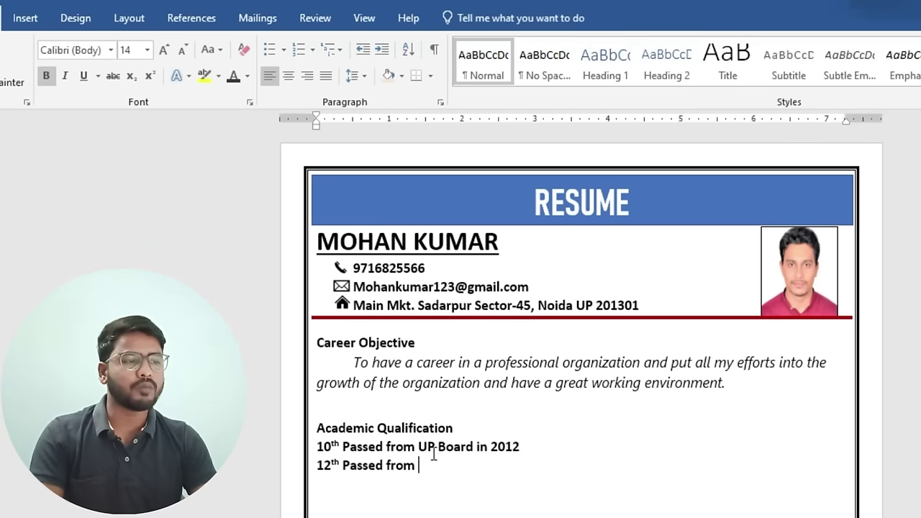
text(oard in 20)
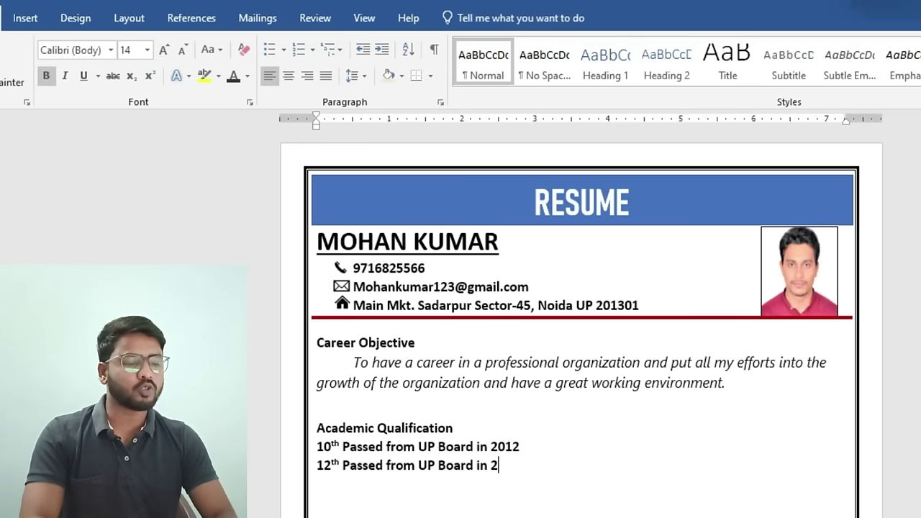
text(14)
key(Return)
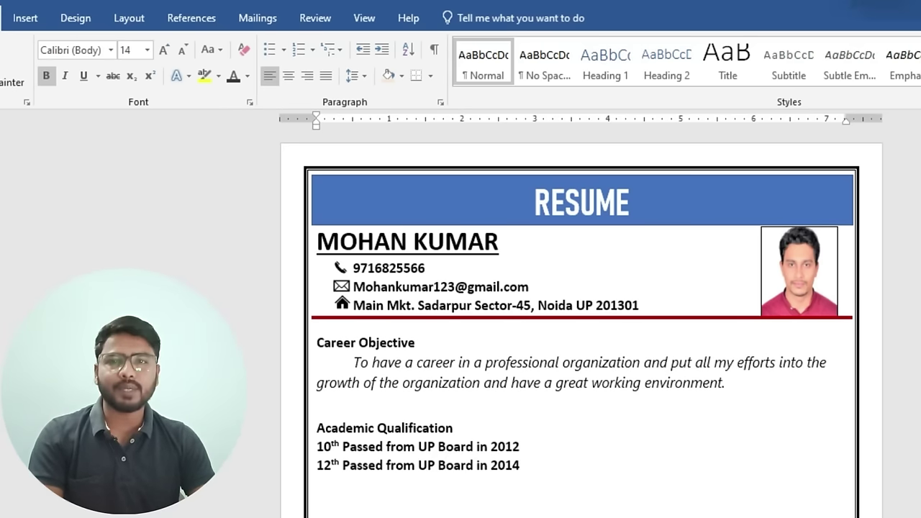
text(Graduati)
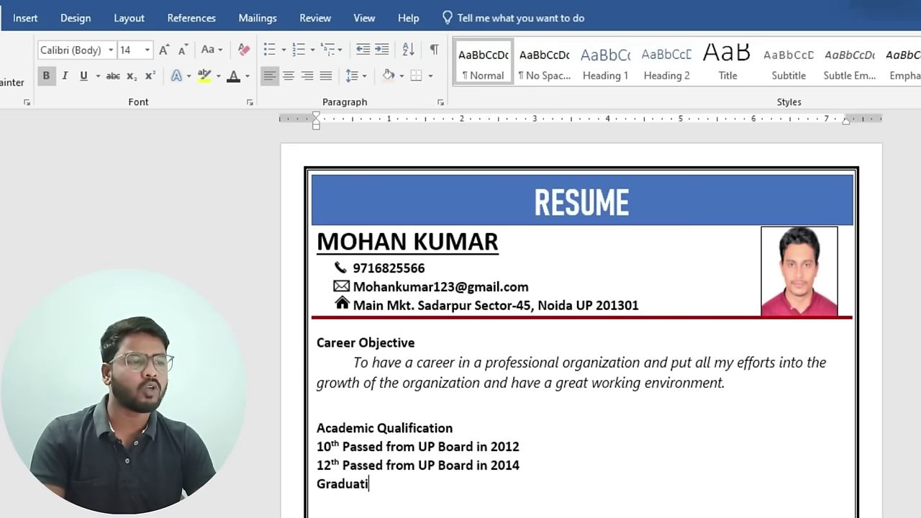
key(BackSpace)
text(e with B. Com from Delhi University in 2017)
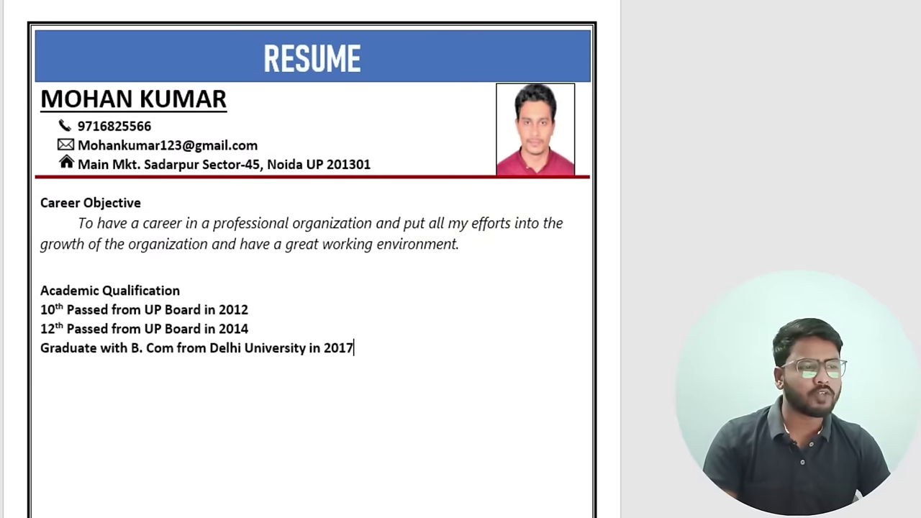
- Type the Technical Qualification heading and start the '6th Month Diploma in Financial Accounting' entry
key(Return)
key(Return)
text(Te)
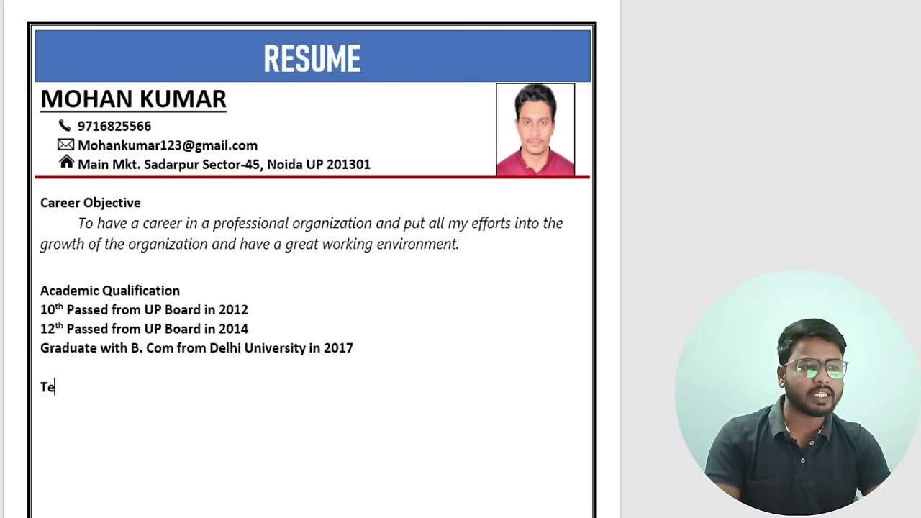
text(l)
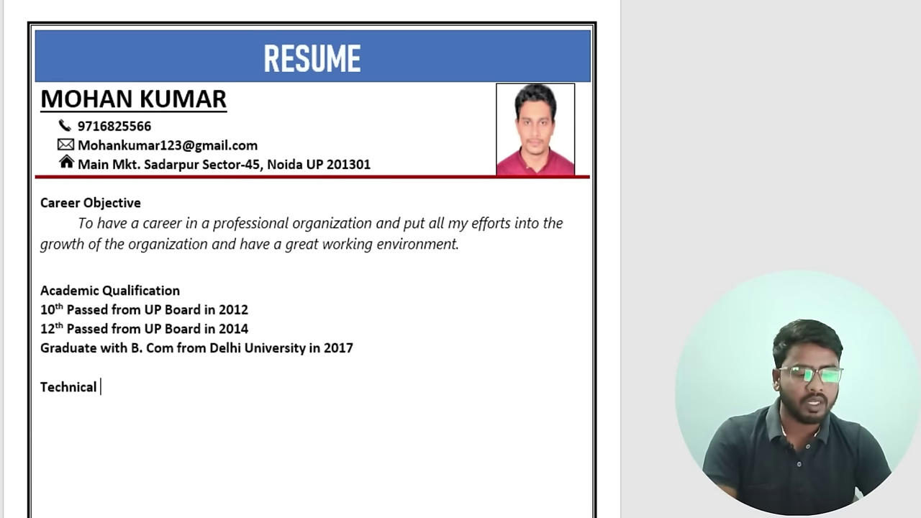
text(ation)
key(Return)
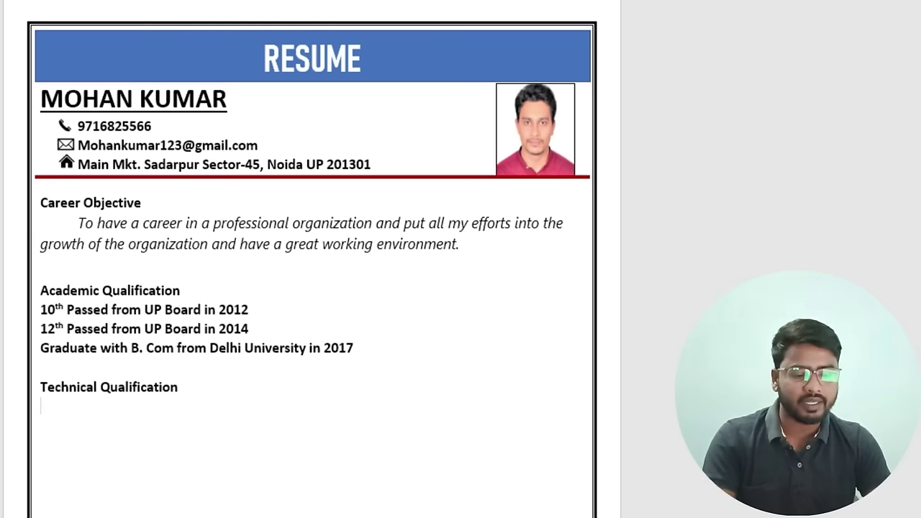
text(6th Month  Di)
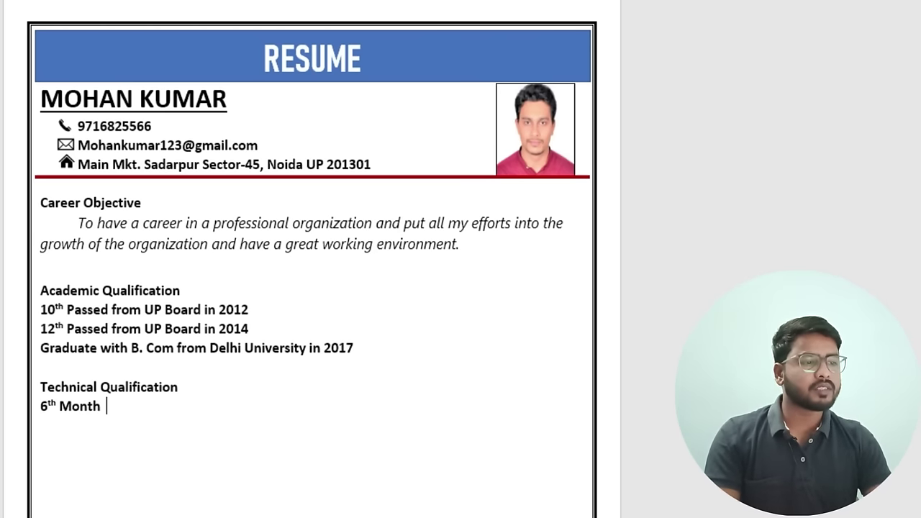
text(ploma in Financial Accounting)
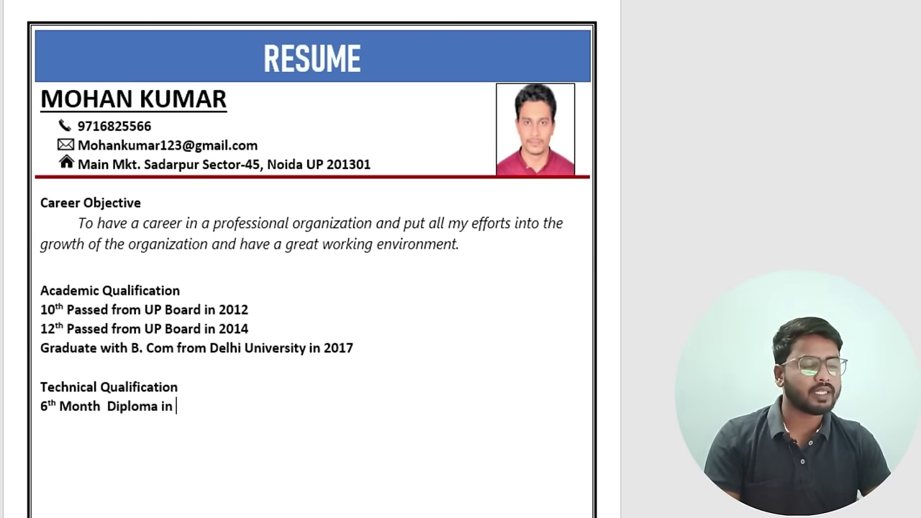
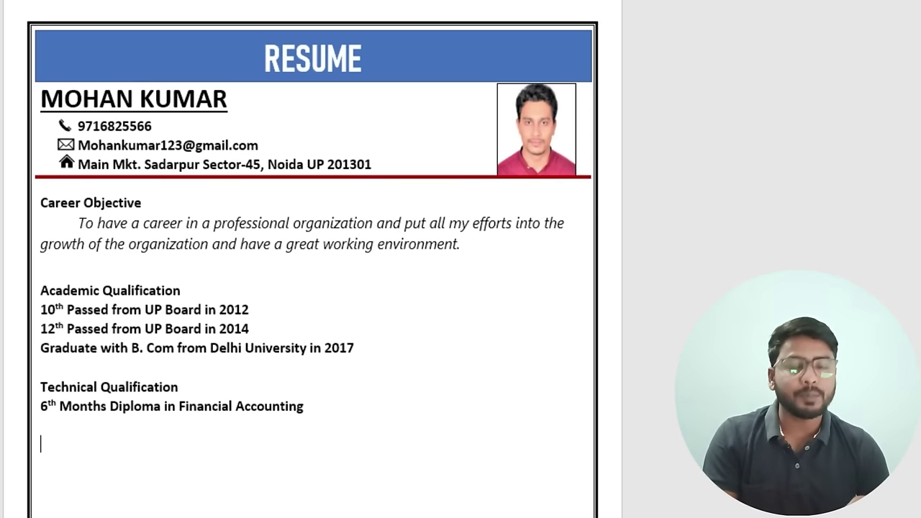
- Complete the Experience heading, add '1 Year experience as an accountant at Amit Traders', and begin 'Personal'
text(xperience)
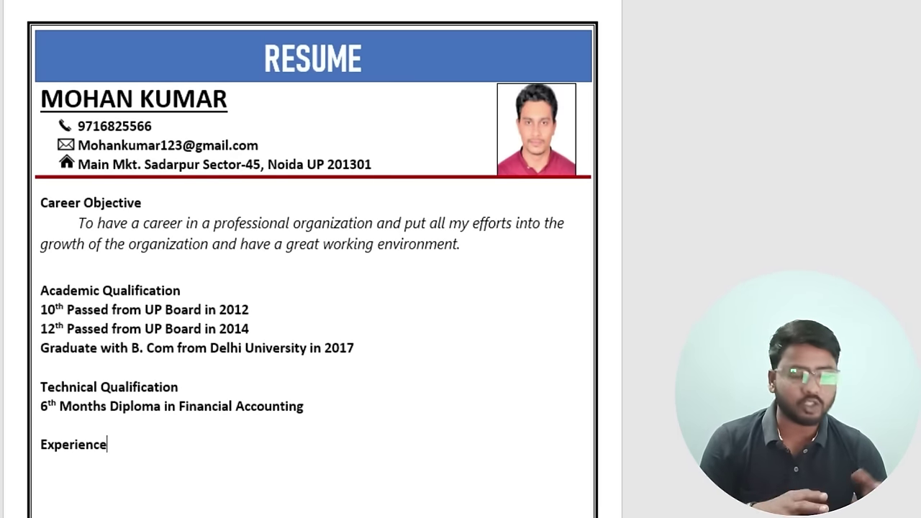
text(1)
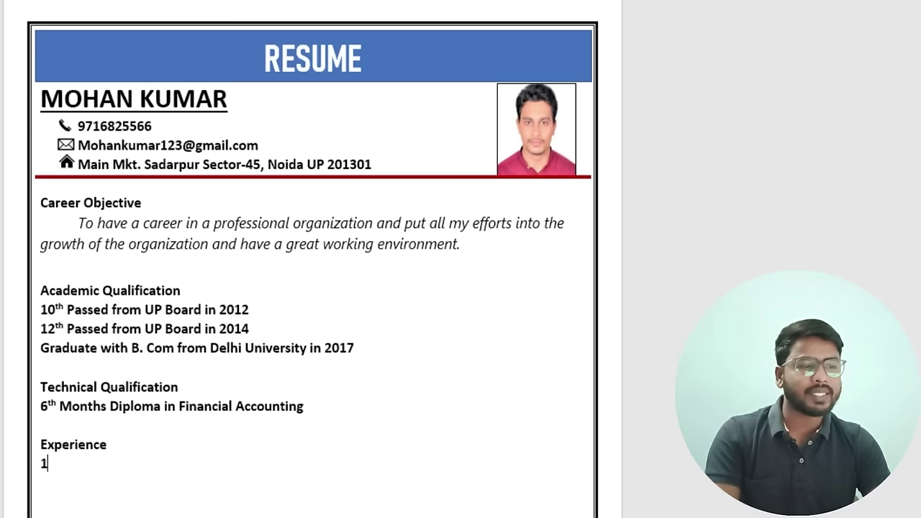
text( Year ex)
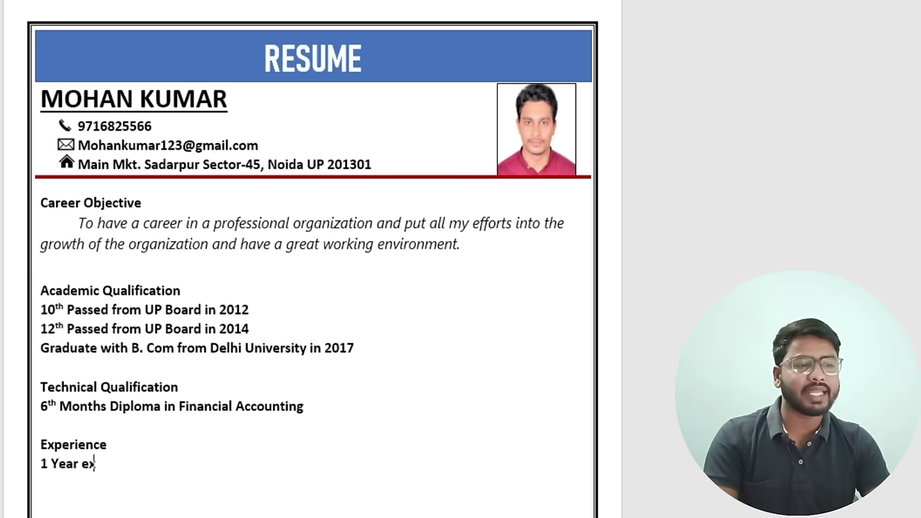
text(rience as an a)
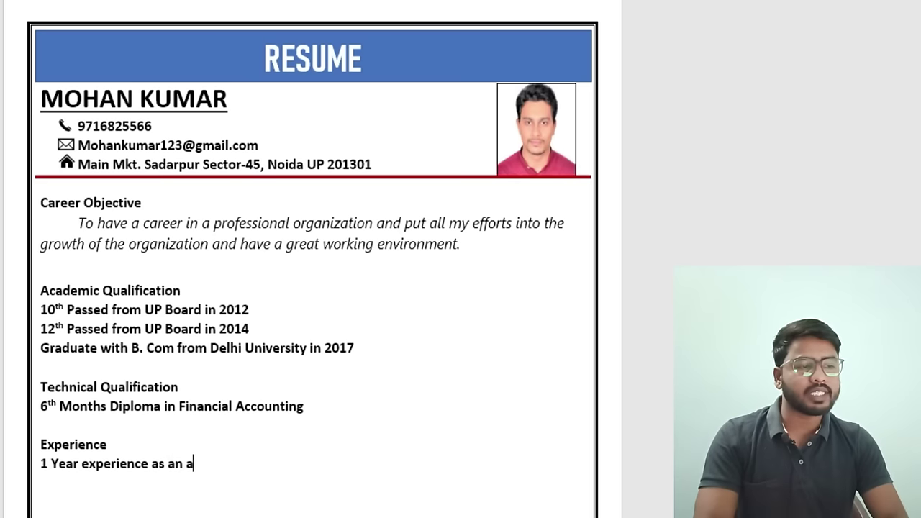
text(ccountant at Amit Tai)
key(BackSpace)
text(ders)
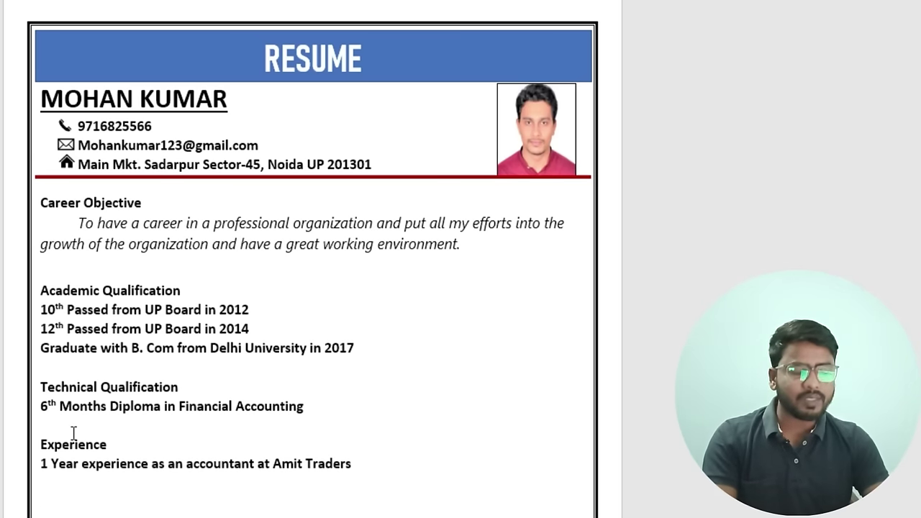
key(Return)
key(Return)
text(Personal)
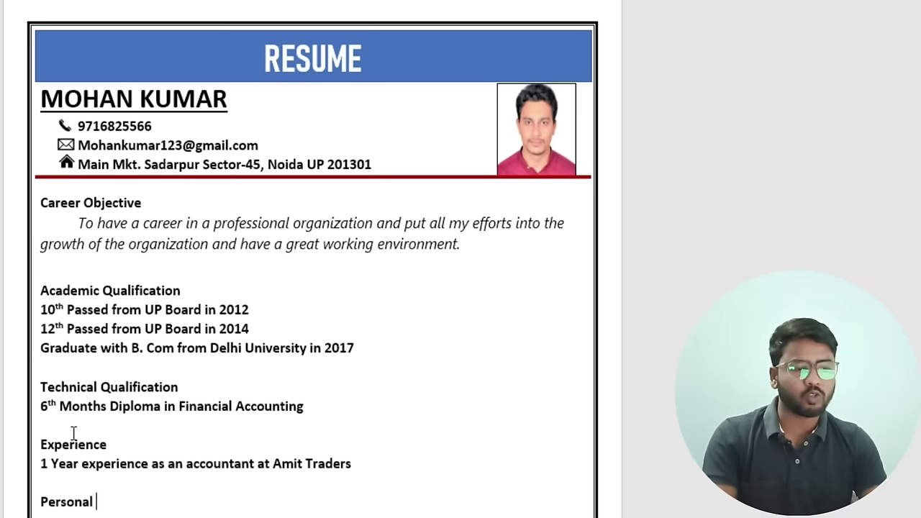
- Finish the Personal Details heading and add tab-aligned Name and Father's Name lines with their values
text(etails)
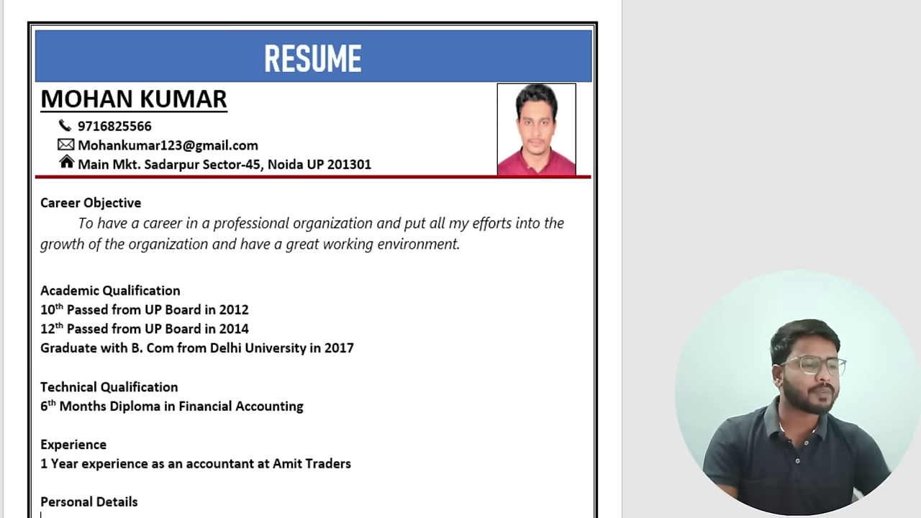
key(Return)
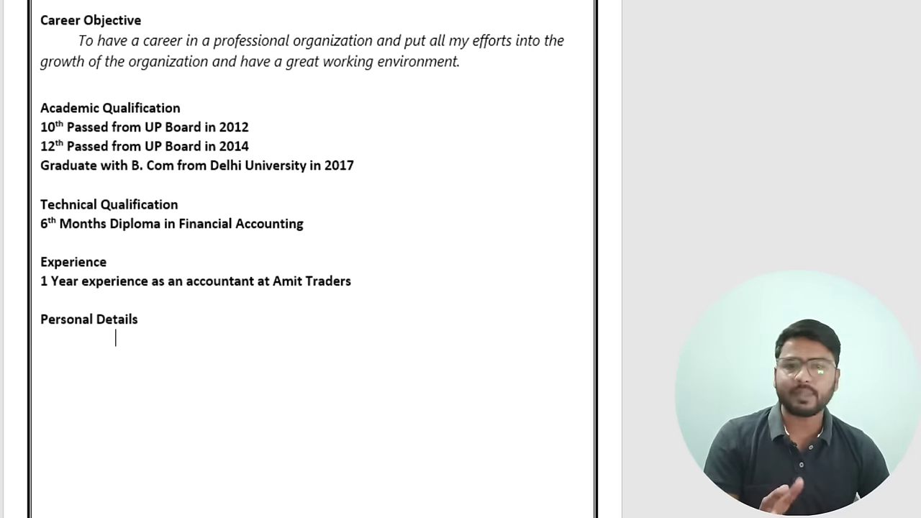
text(Name :)
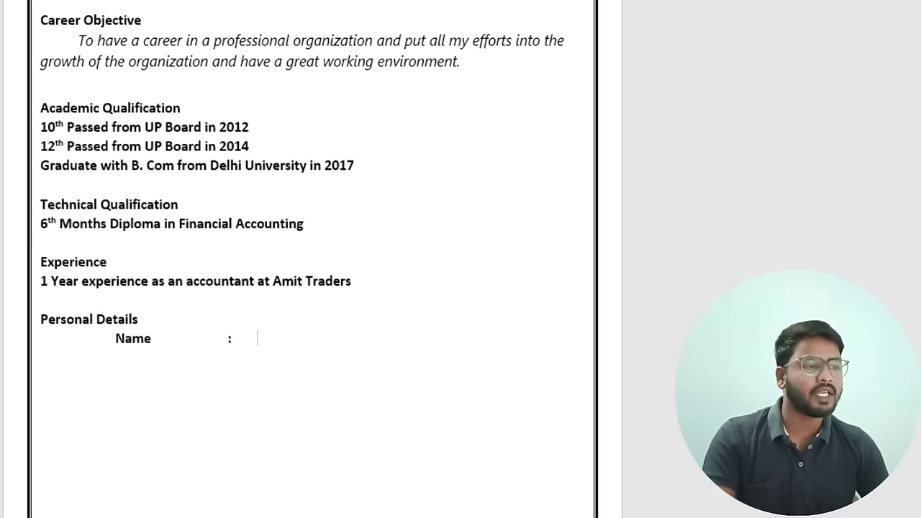
key(Return)
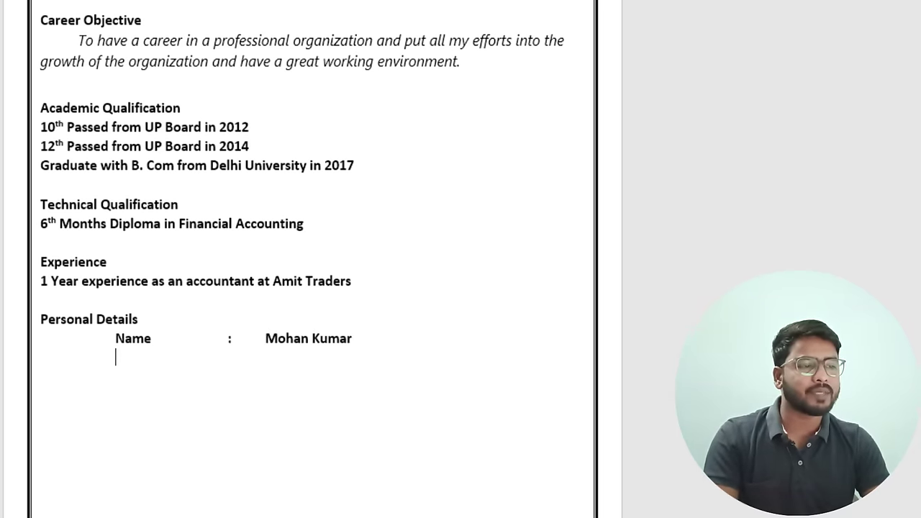
text(Father's Name)
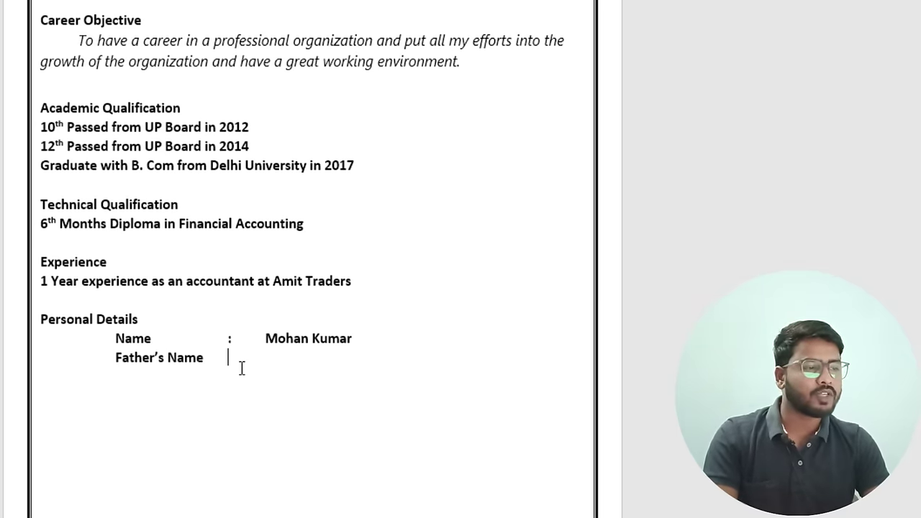
text(Mr )
key(Return)
- Add a tab-aligned D. O. B line with the date of birth
text(D. O)
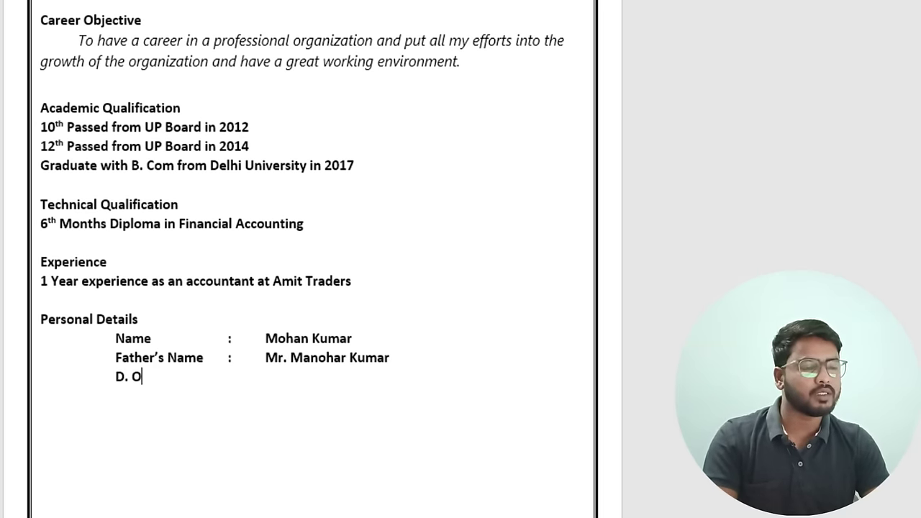
text(. B)
key(Tab)
key(Tab)
text(:)
key(Tab)
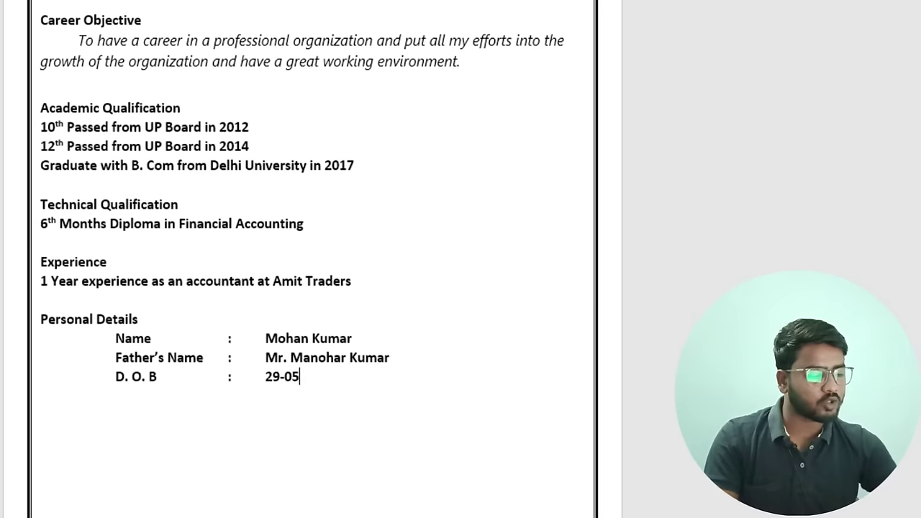
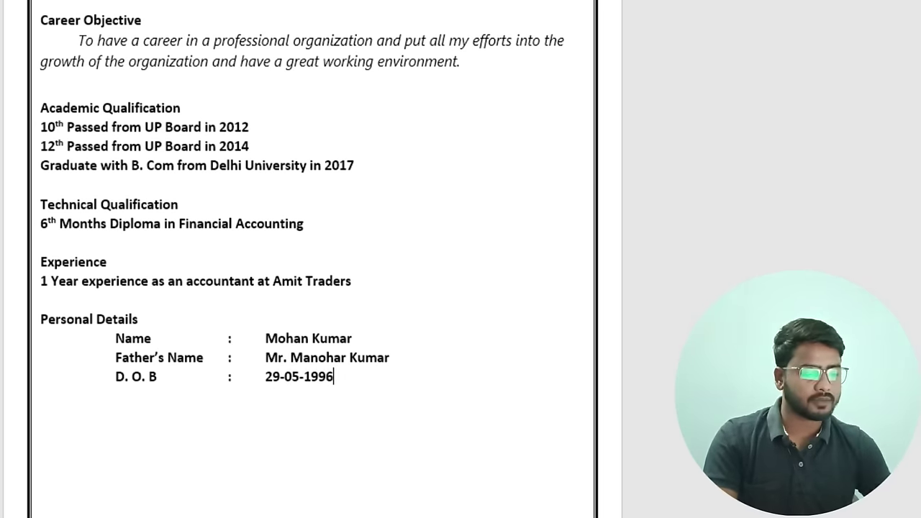
key(Return)
- Add the Marital Status line with its value in the value column
text(Marital Status :)
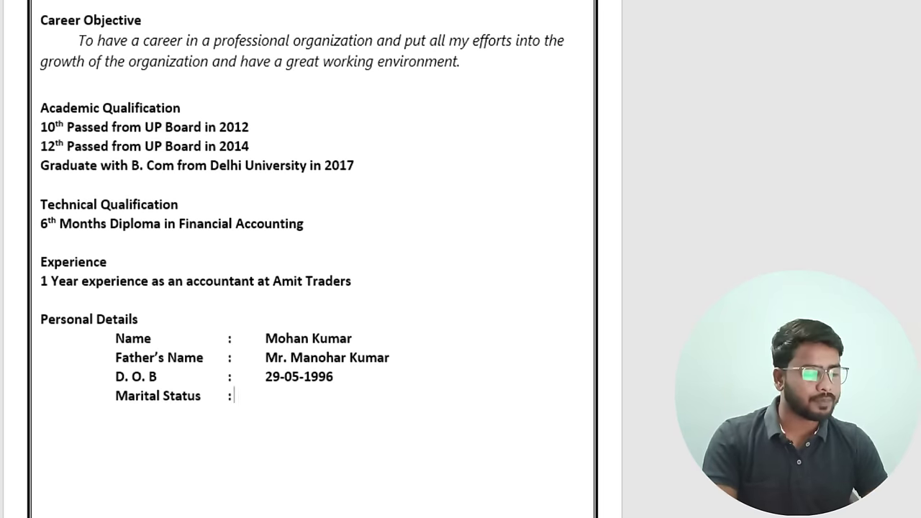
key(Tab)
text(Unmar)
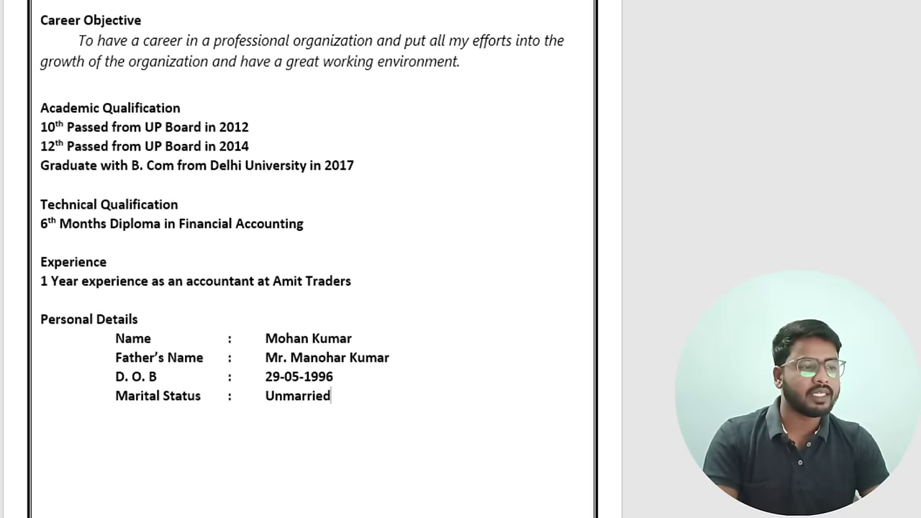
text(erman)
key(BackSpace)
key(BackSpace)
key(BackSpace)
- Add the P. Address line with the permanent address, then a 'Date: ________' line
text(. Address)
key(Tab)
text(:)
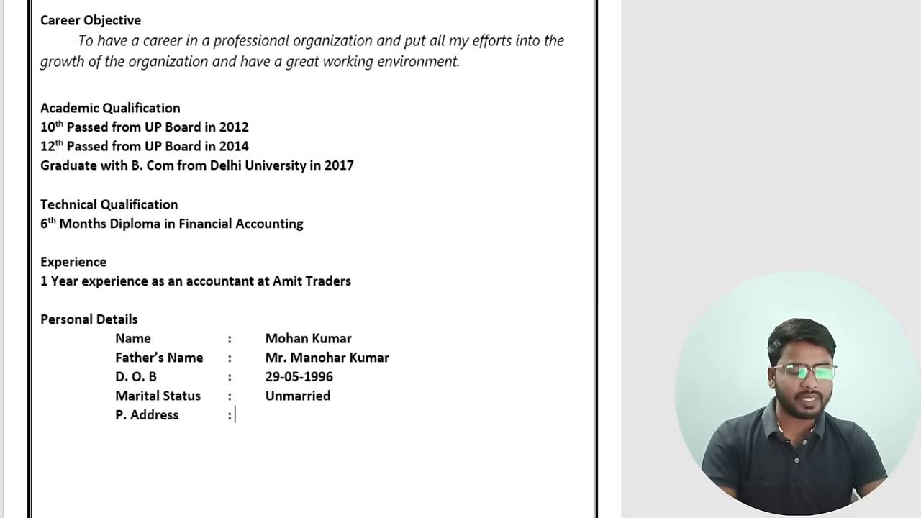
text( Main)
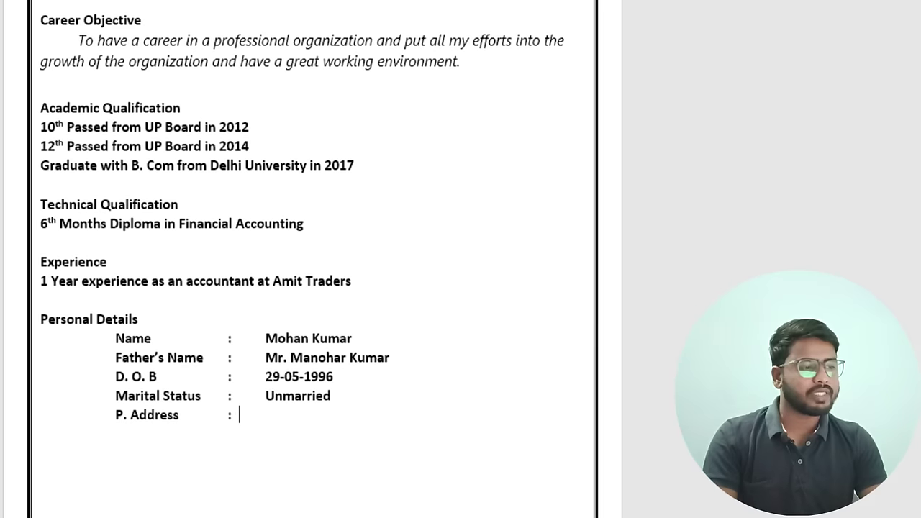
text(M)
text(Mkt. Barola)
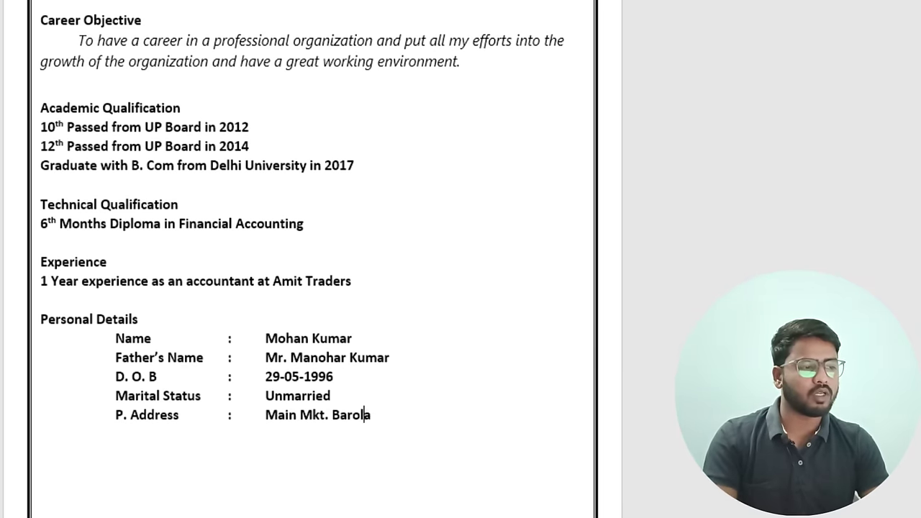
text(Sect)
key(BackSpace)
key(BackSpace)
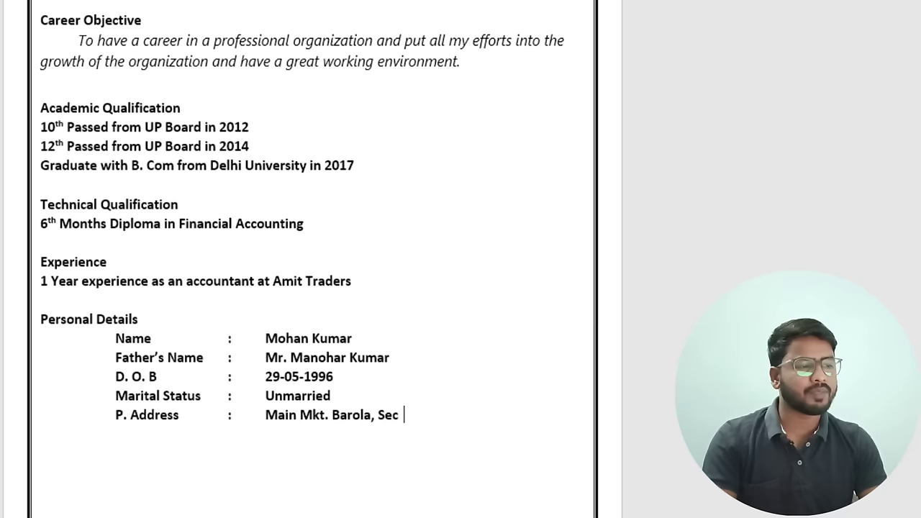
key(BackSpace)
key(BackSpace)
key(BackSpace)
key(BackSpace)
key(BackSpace)
key(BackSpace)
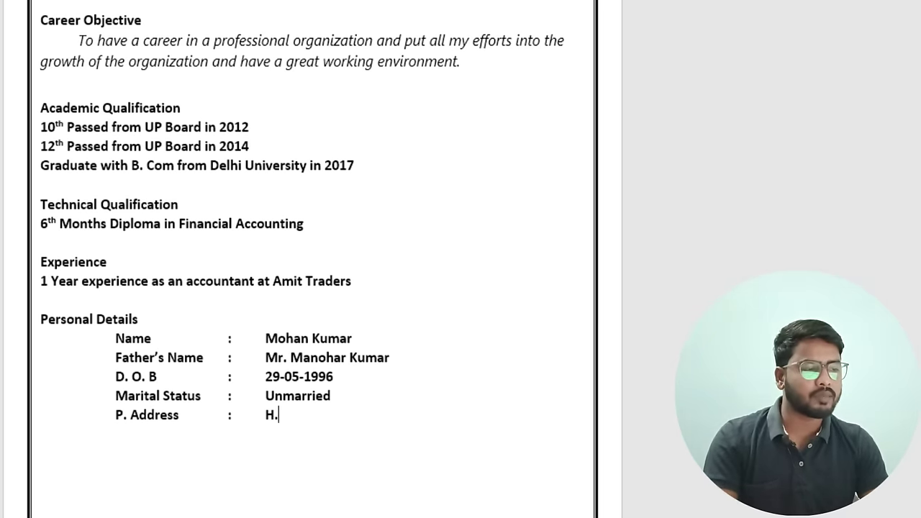
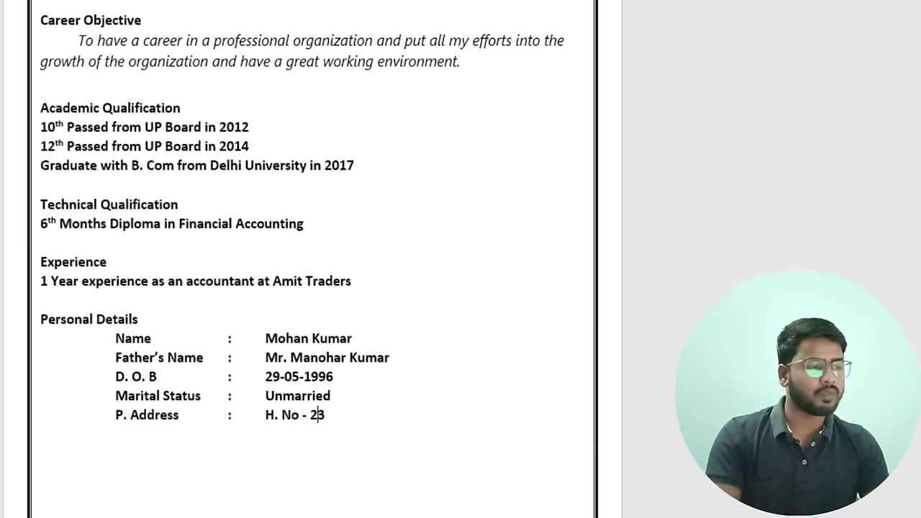
key(Return)
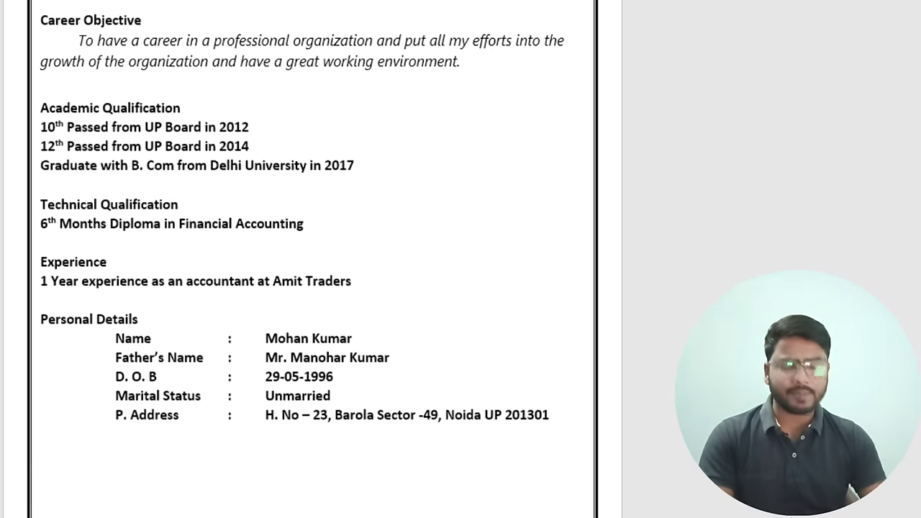
text(DAt)
key(BackSpace)
key(BackSpace)
text(ate: )
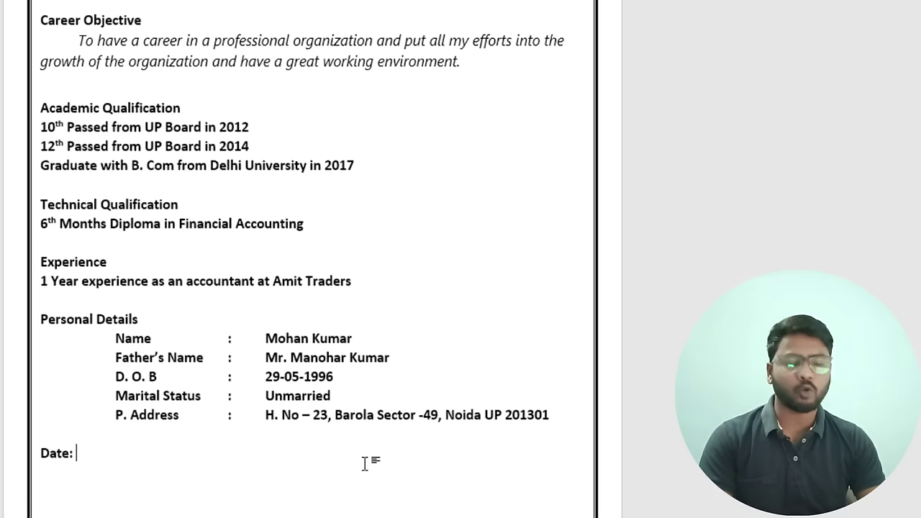
text(_)
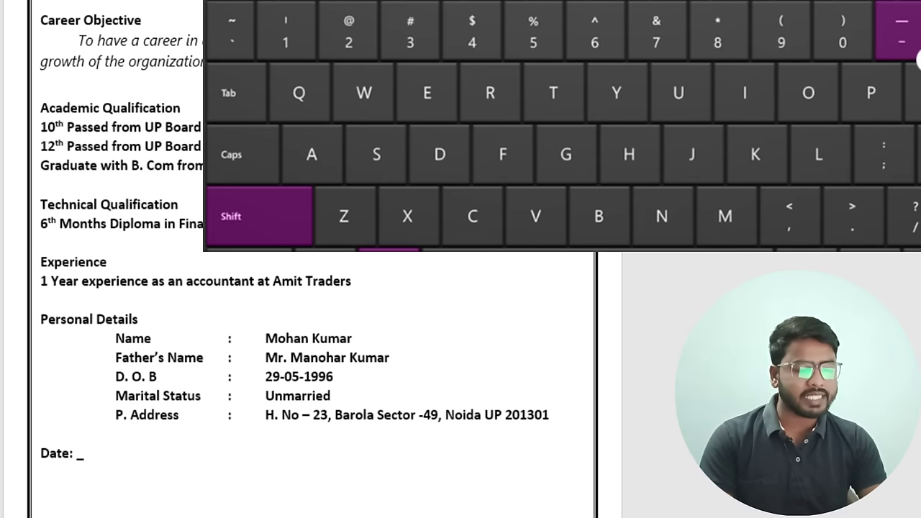
text(_______________)
- Add a 'Place: _________' line below the Date line
key(Return)
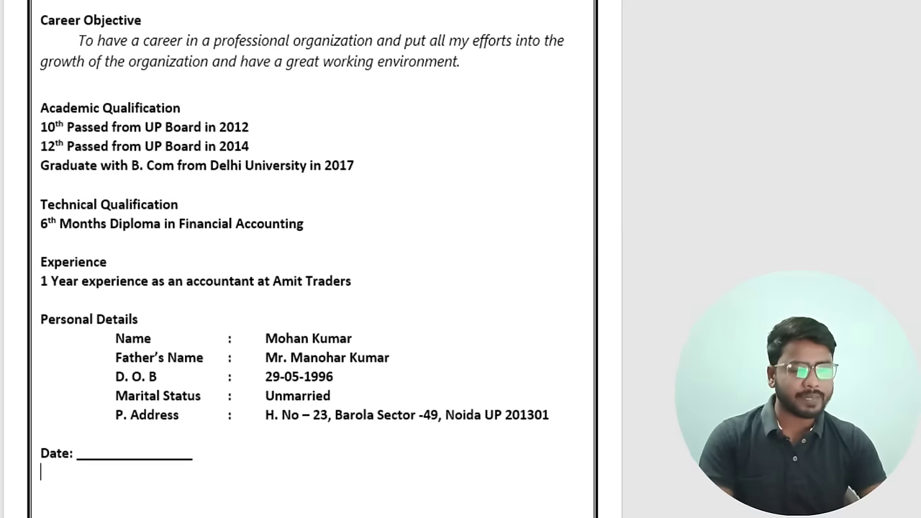
text(Place: )
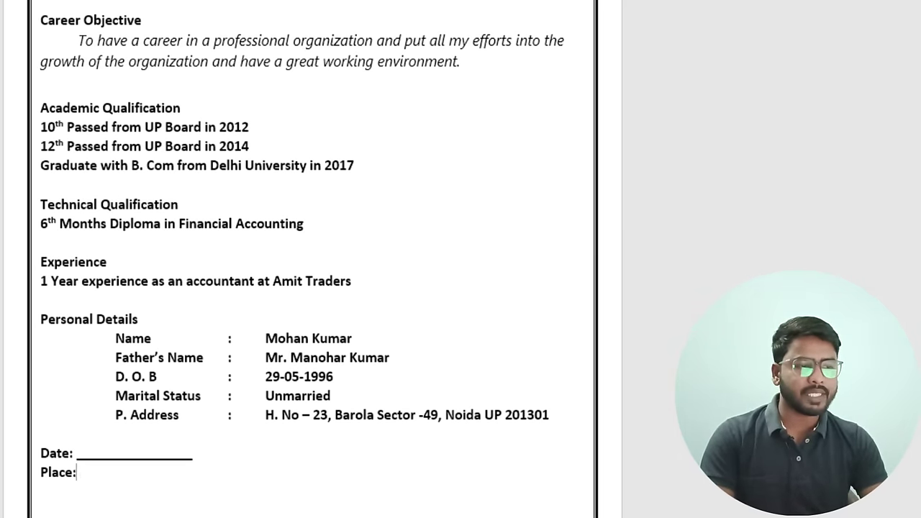
text(__________________)
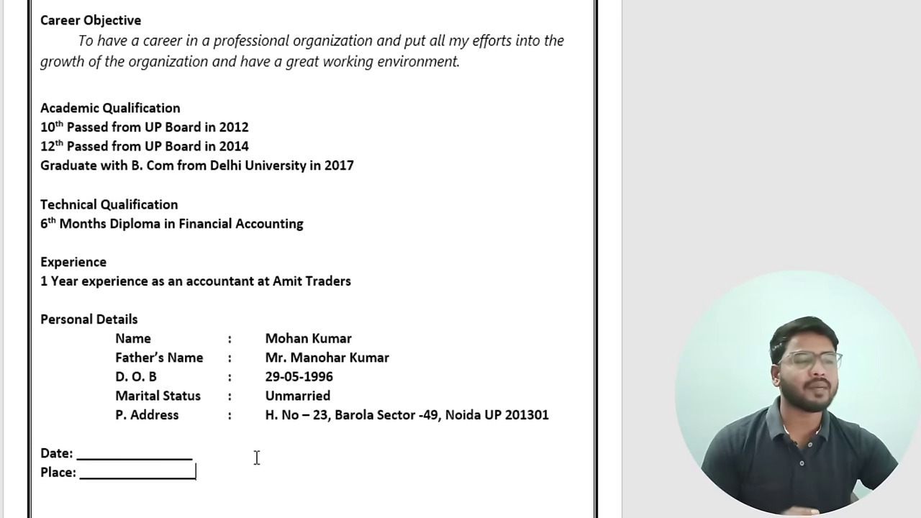
- Shade the Career Objective heading light orange, grow it to 18 pt, centre it and make it UPPERCASE
scroll(267, 452, up, 3)
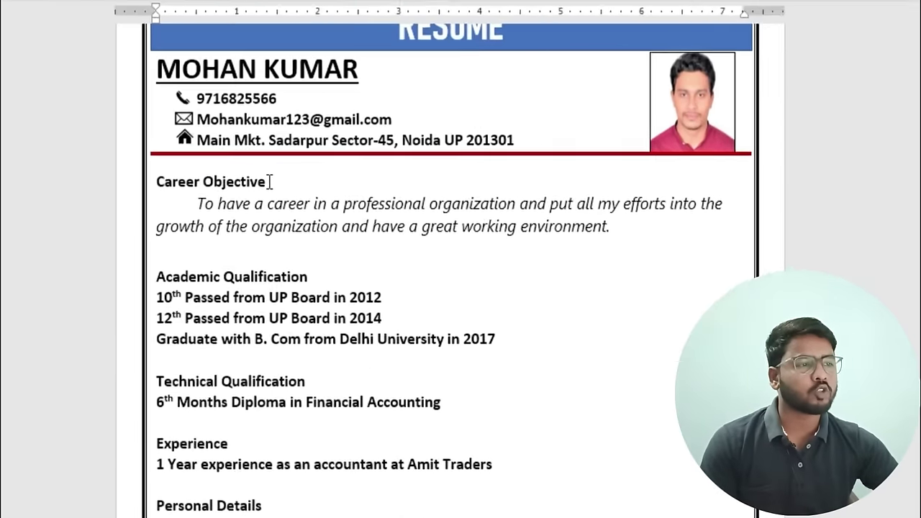
drag(141, 130, 40, 130)
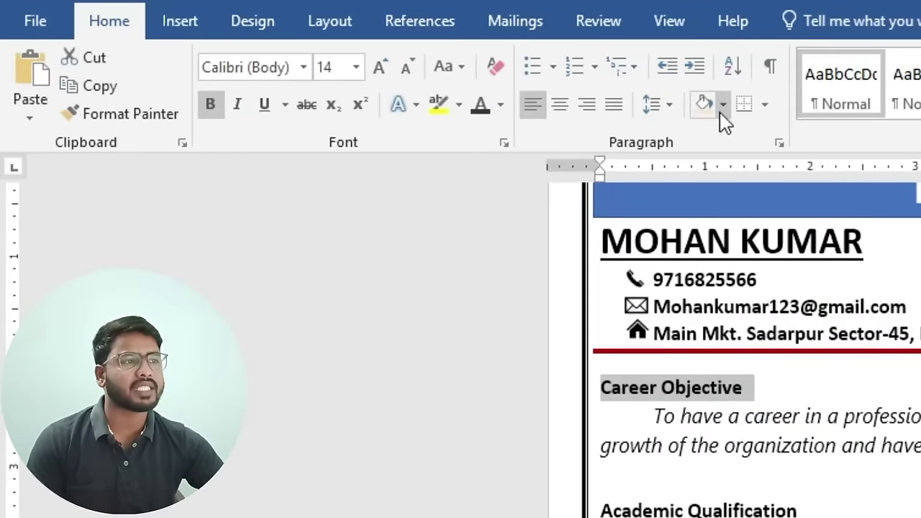
click(722, 105)
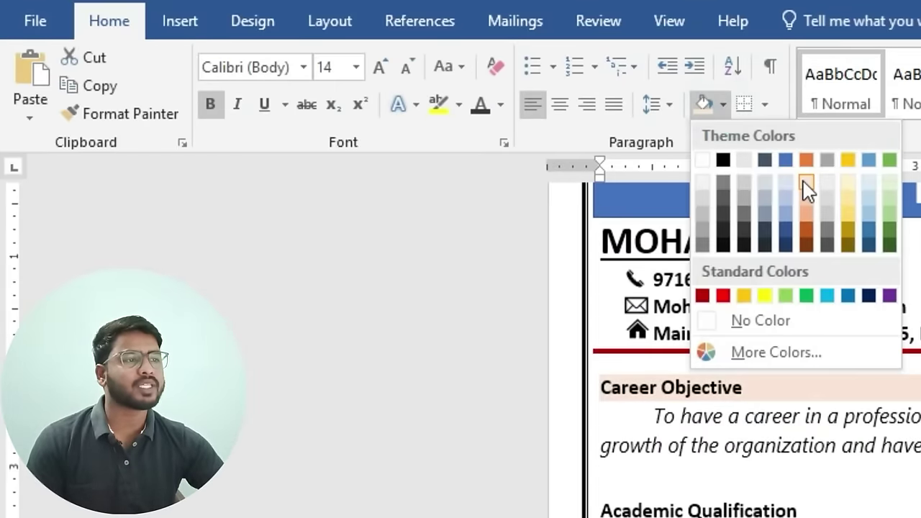
click(802, 181)
click(378, 72)
click(378, 71)
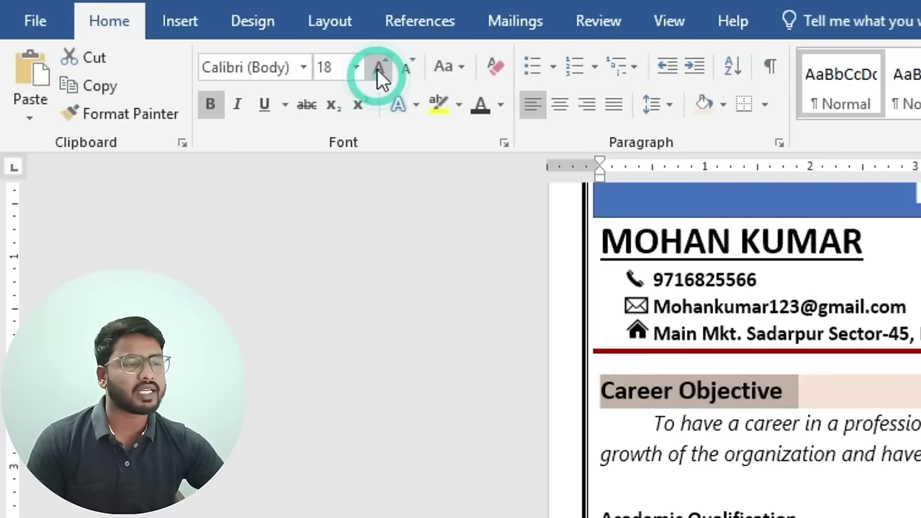
click(565, 106)
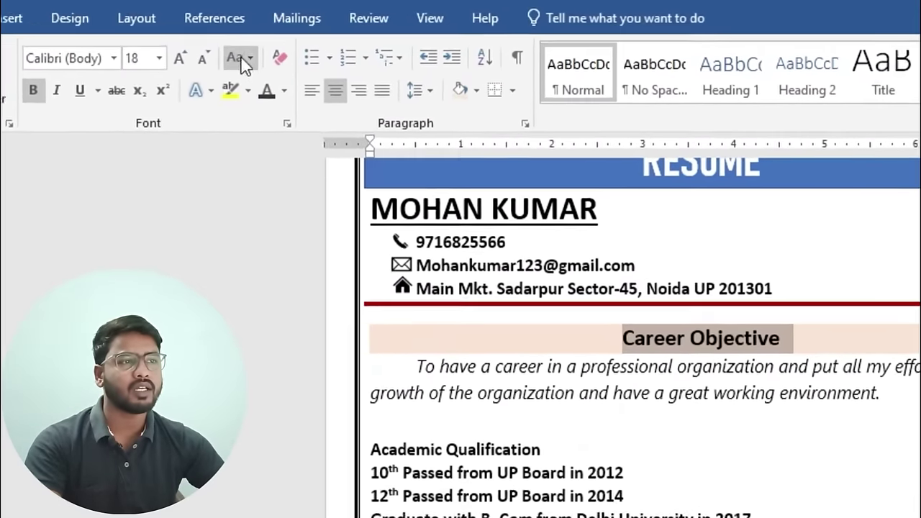
click(283, 48)
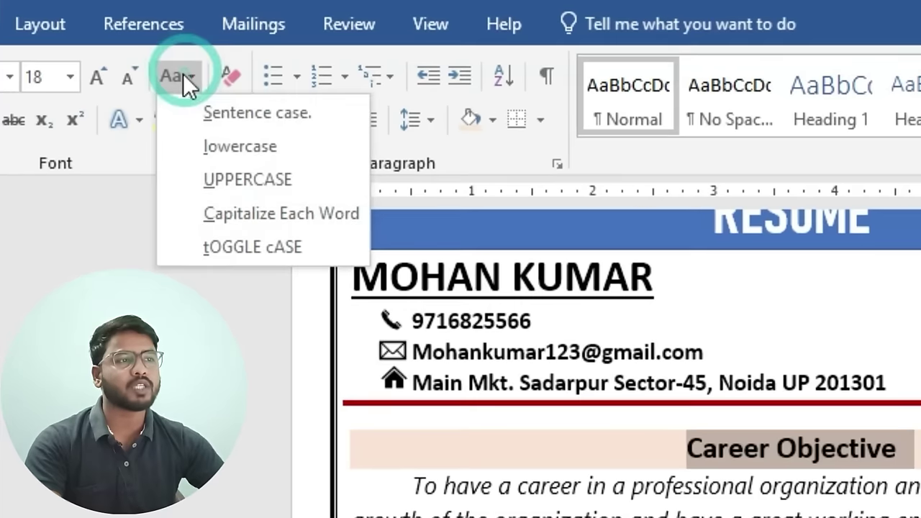
click(232, 169)
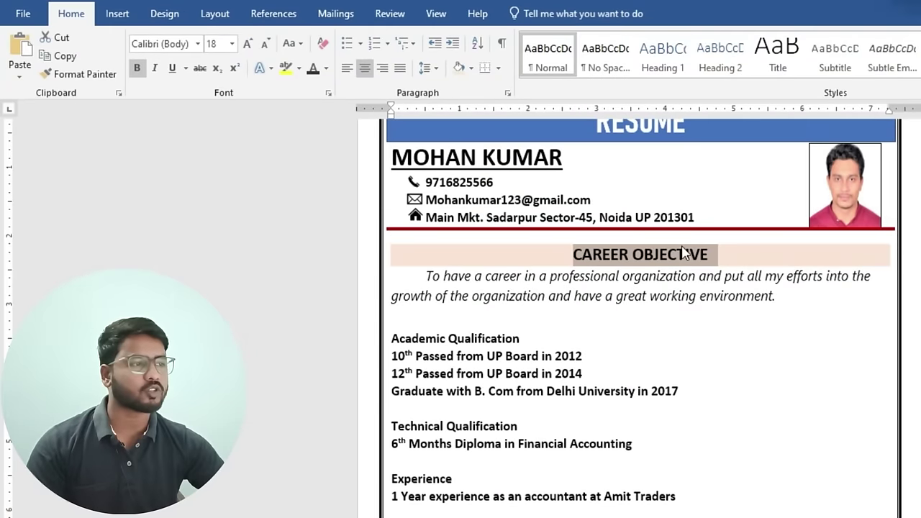
click(59, 74)
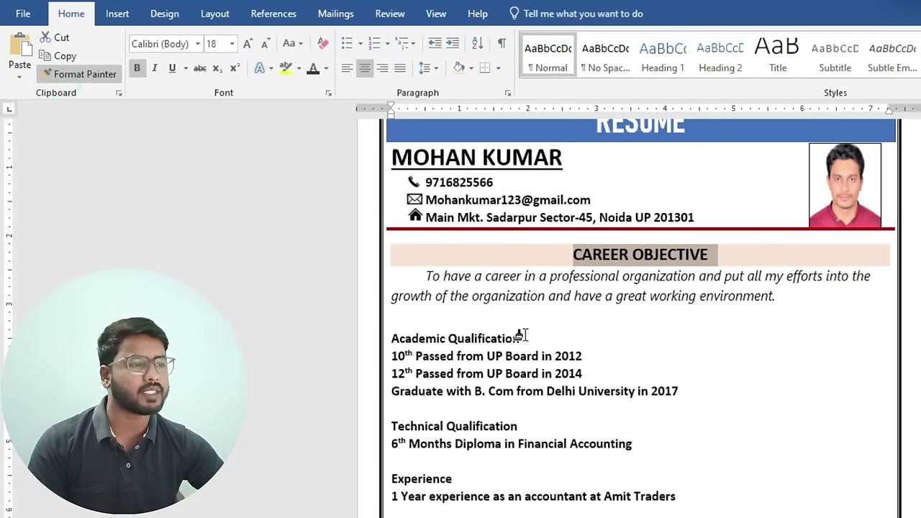
- Paint the Career Objective heading format onto Academic Qualification, Technical Qualification, Experience and the next heading
drag(520, 338, 391, 336)
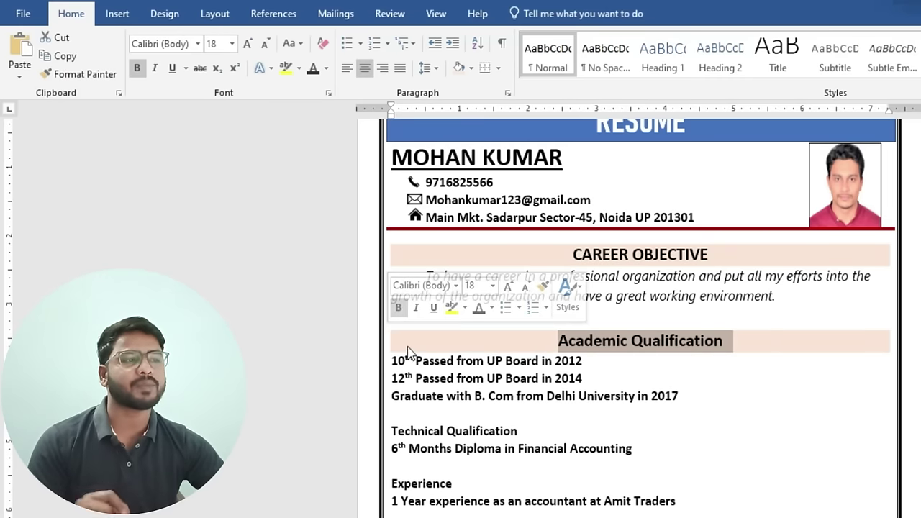
click(90, 79)
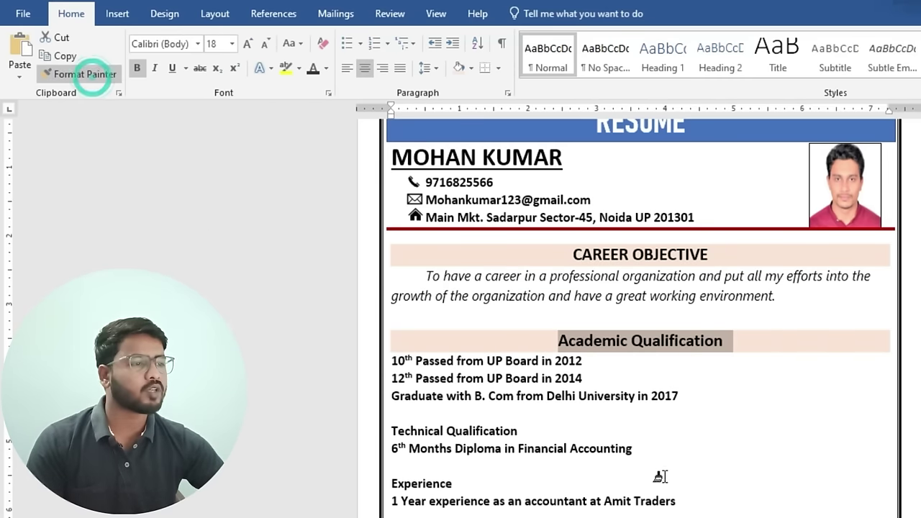
drag(521, 430, 391, 435)
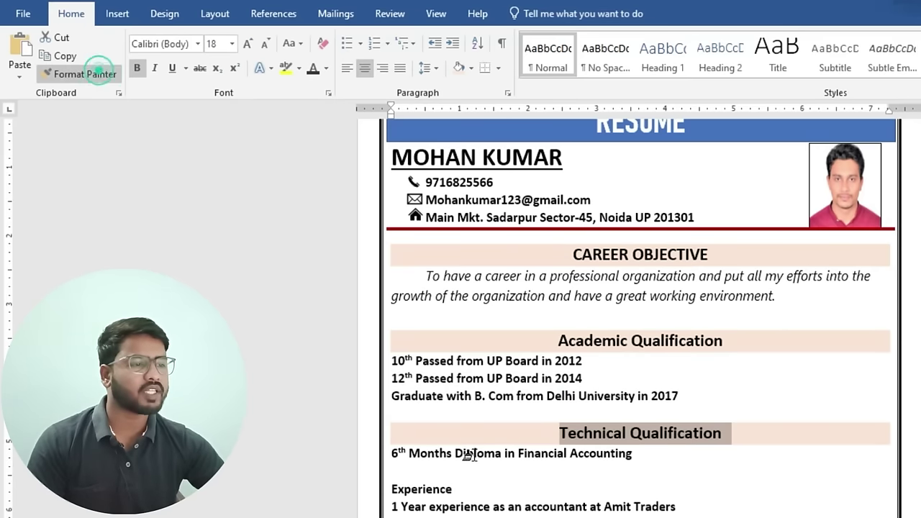
drag(391, 489, 472, 489)
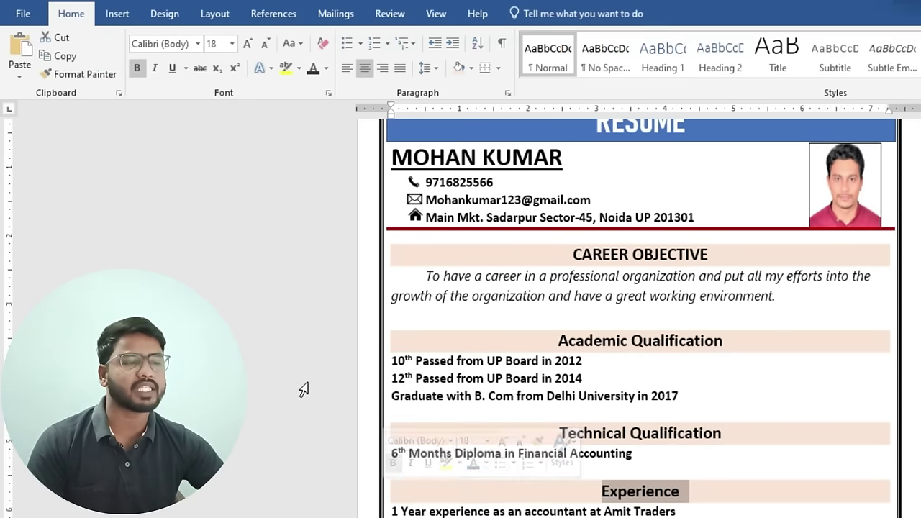
click(77, 73)
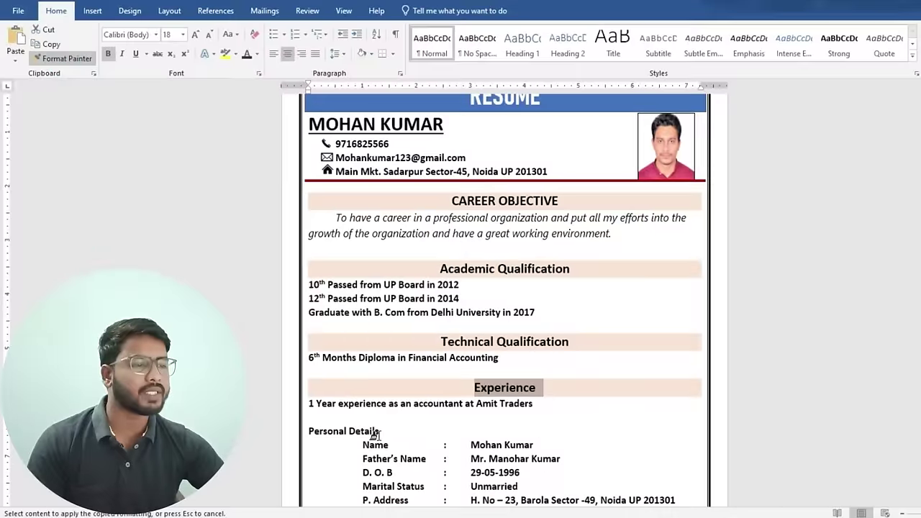
drag(380, 431, 295, 435)
- Delete the blank lines around Academic Qualification, the diploma line and above Personal Details
scroll(601, 390, down, 1)
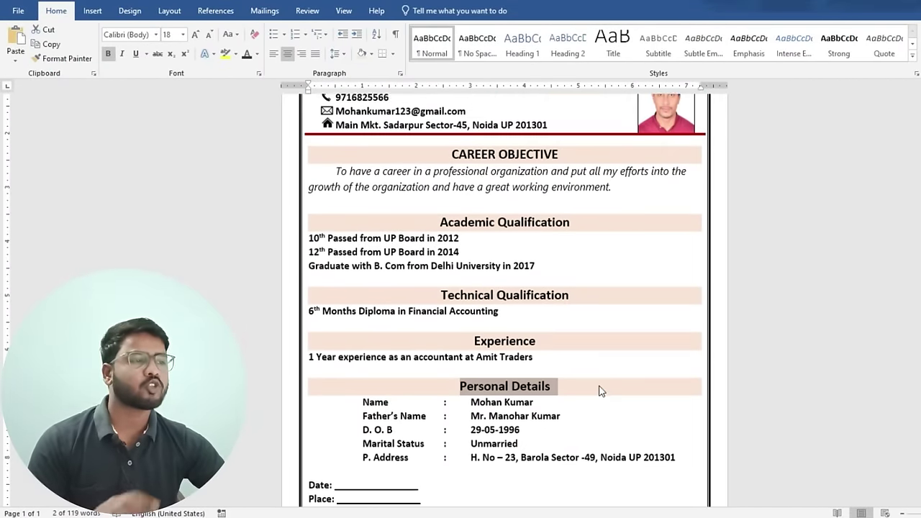
scroll(560, 370, down, 1)
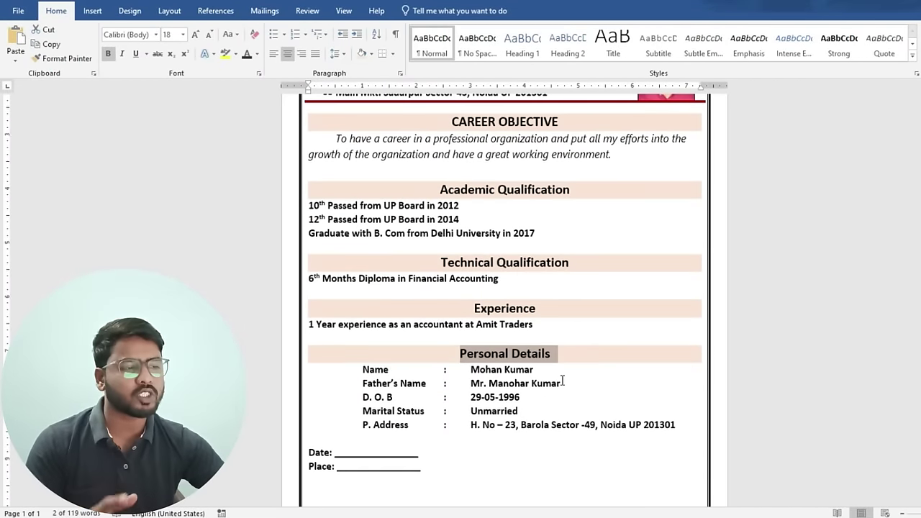
scroll(561, 379, down, 2)
scroll(561, 388, up, 2)
scroll(564, 400, up, 3)
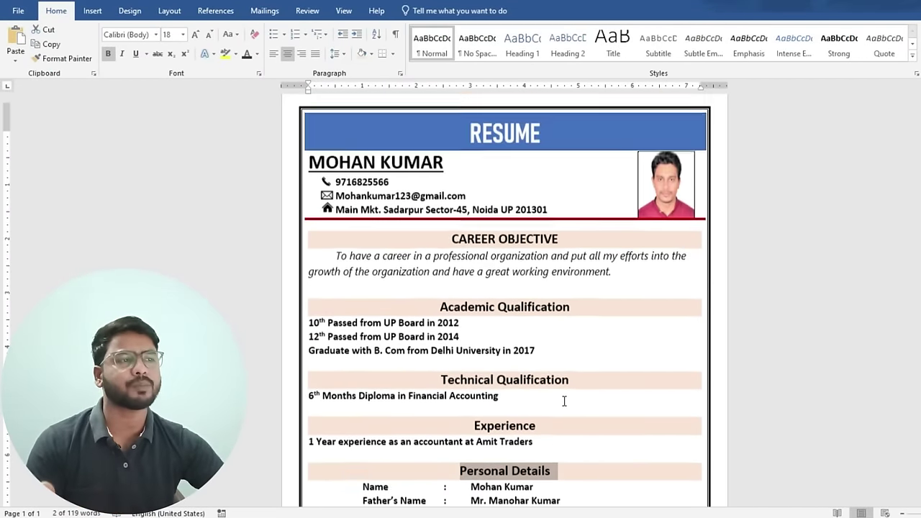
scroll(564, 401, up, 1)
click(370, 305)
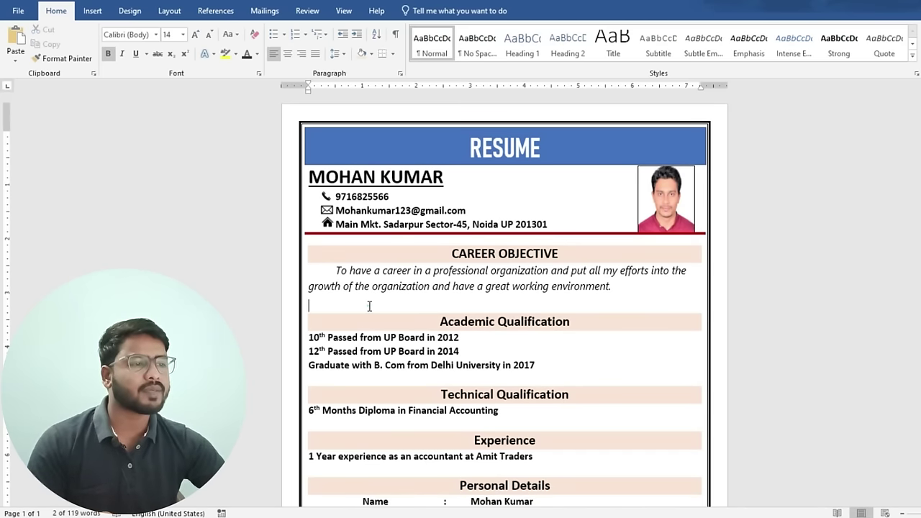
key(BackSpace)
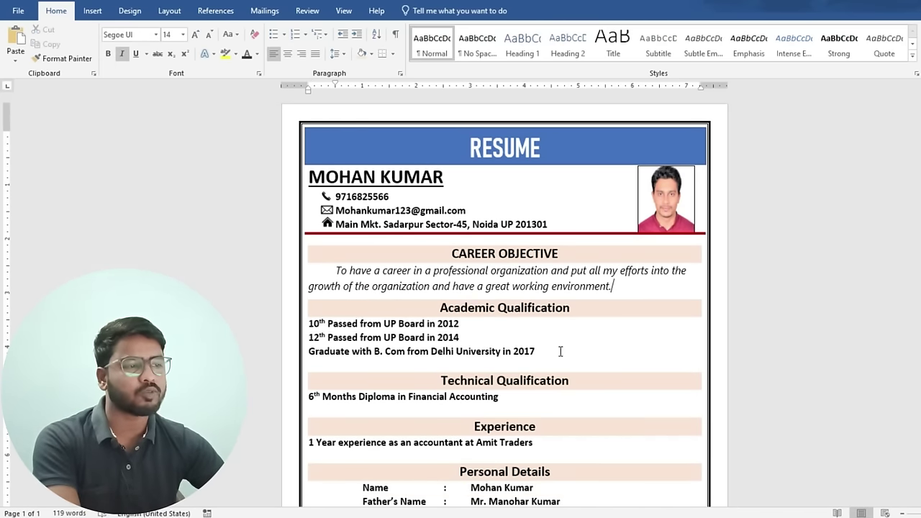
triple_click(560, 351)
click(364, 364)
key(BackSpace)
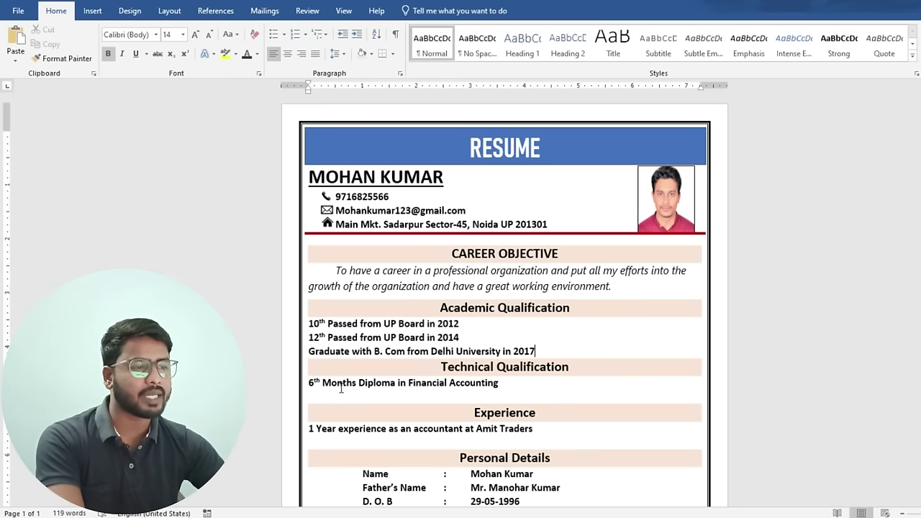
click(491, 396)
key(BackSpace)
click(313, 430)
key(BackSpace)
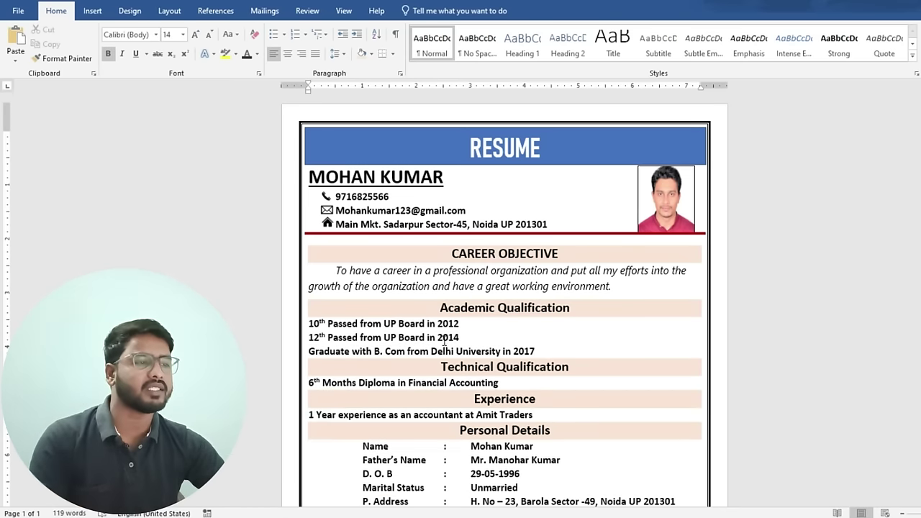
drag(539, 350, 311, 323)
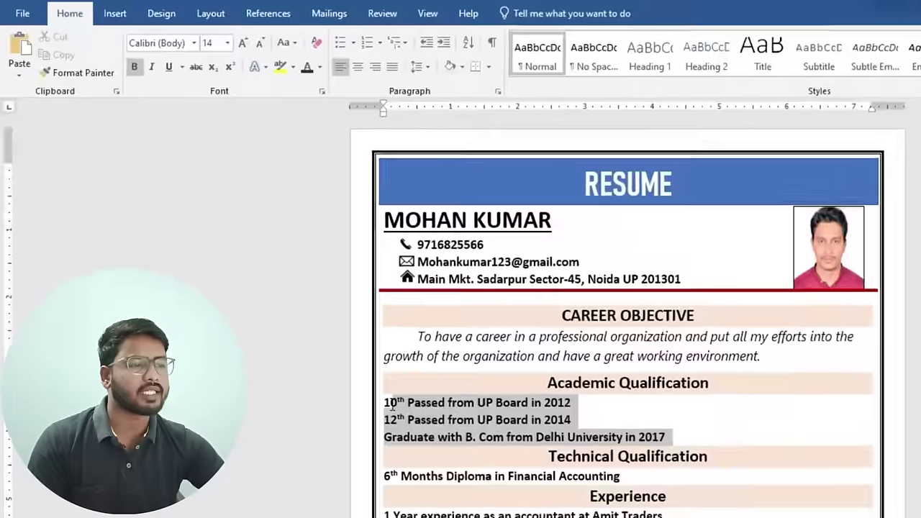
- Give the Academic Qualification lines arrow bullets, 1.15 spacing with space after, 16 pt and no bold
click(390, 46)
click(392, 203)
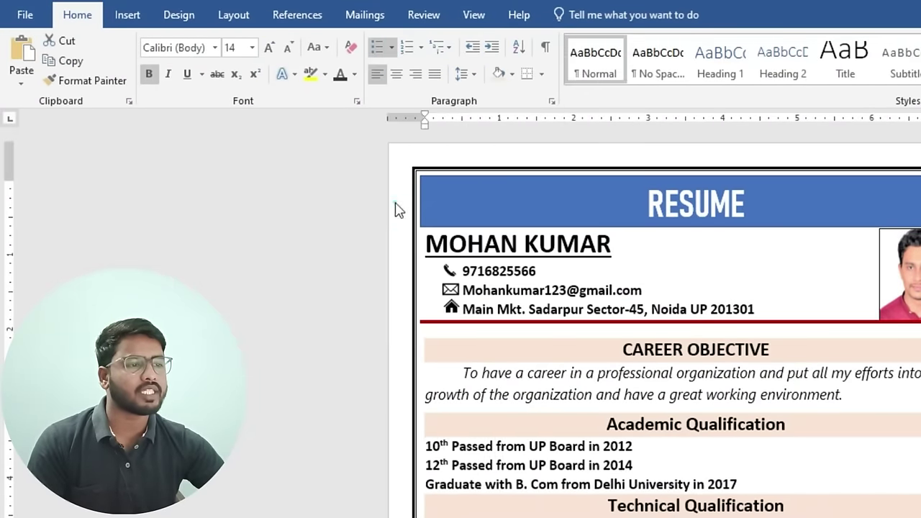
click(466, 75)
click(494, 257)
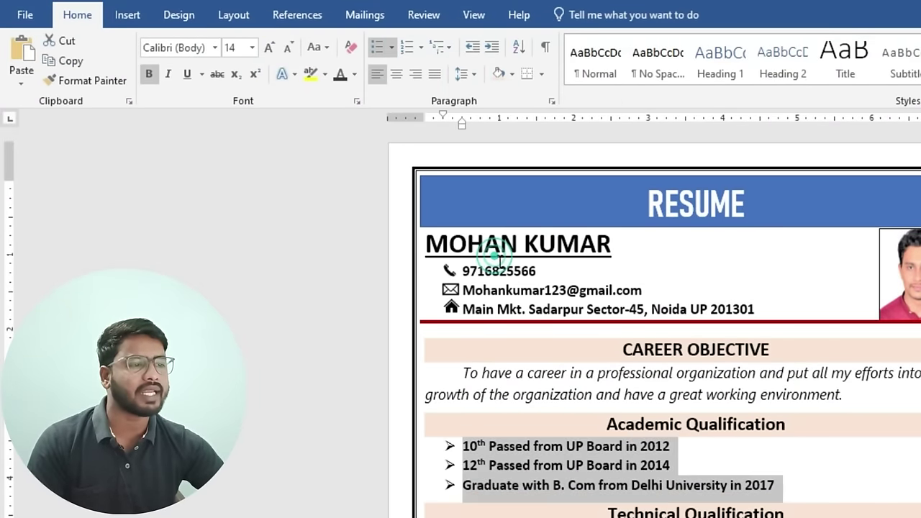
click(464, 74)
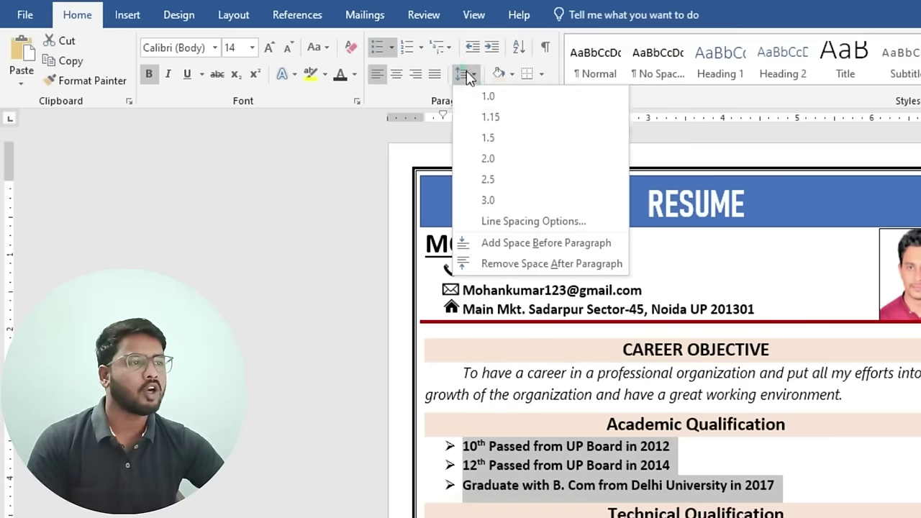
click(493, 118)
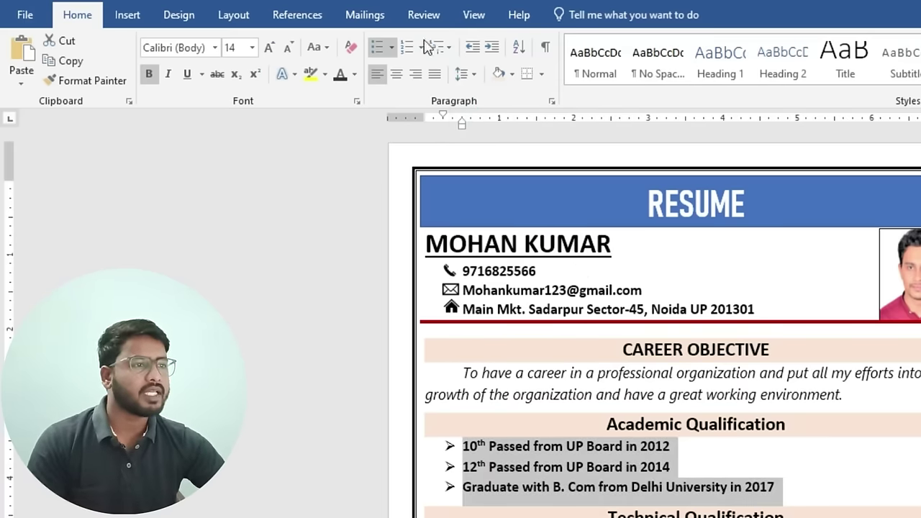
click(269, 47)
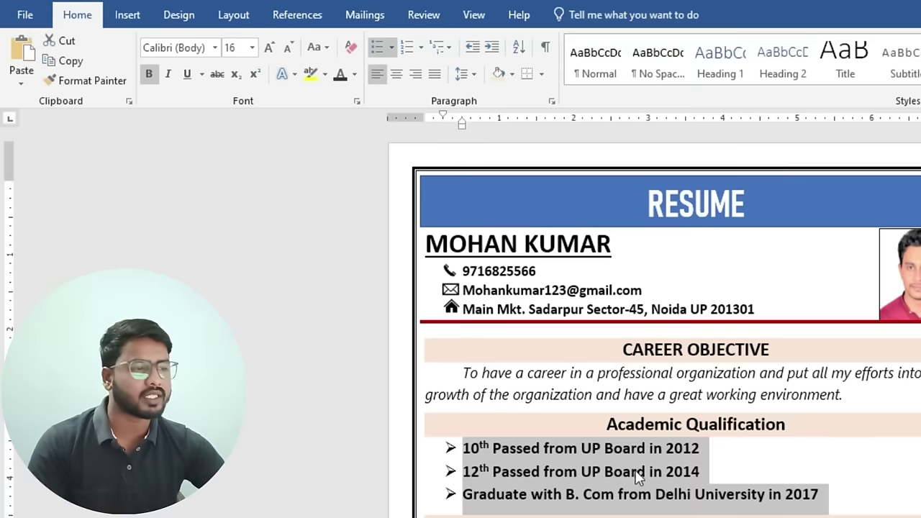
click(149, 74)
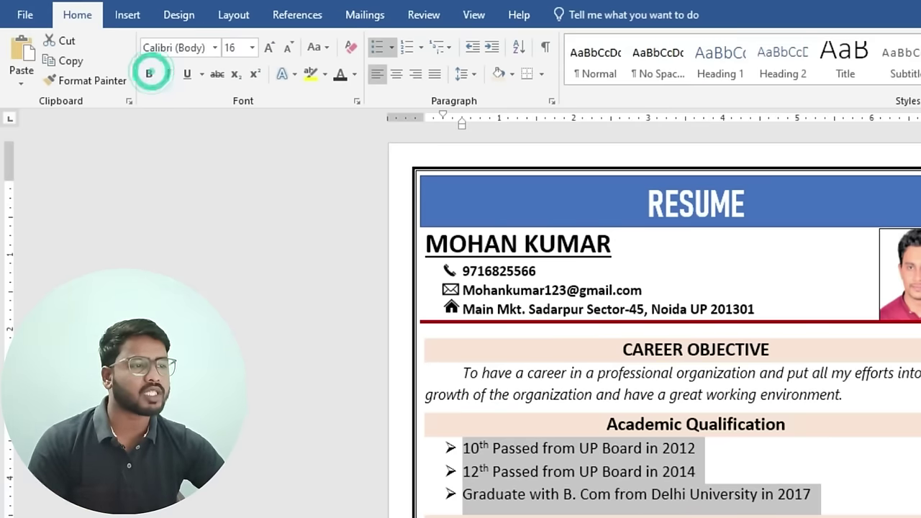
click(511, 432)
- Bold '10th', '12th' and 'B. Com' in the qualification bullets
drag(487, 447, 464, 447)
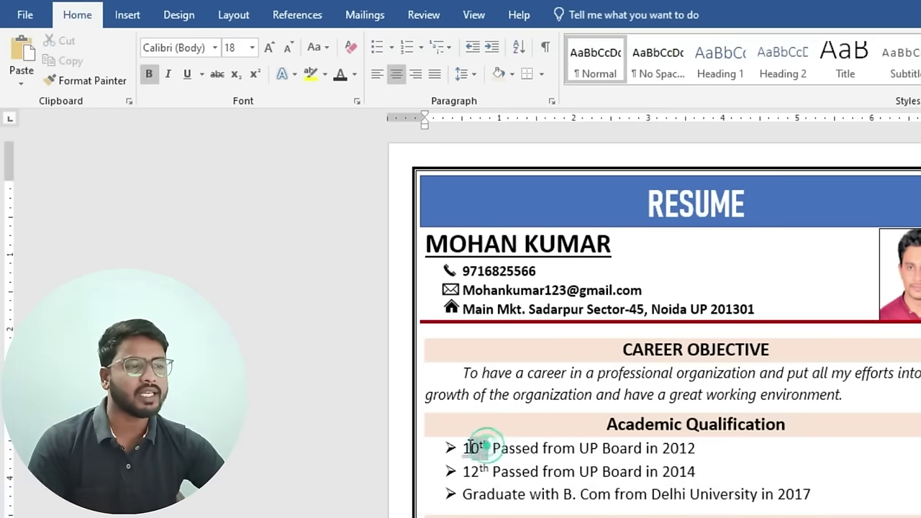
key(ctrl+b)
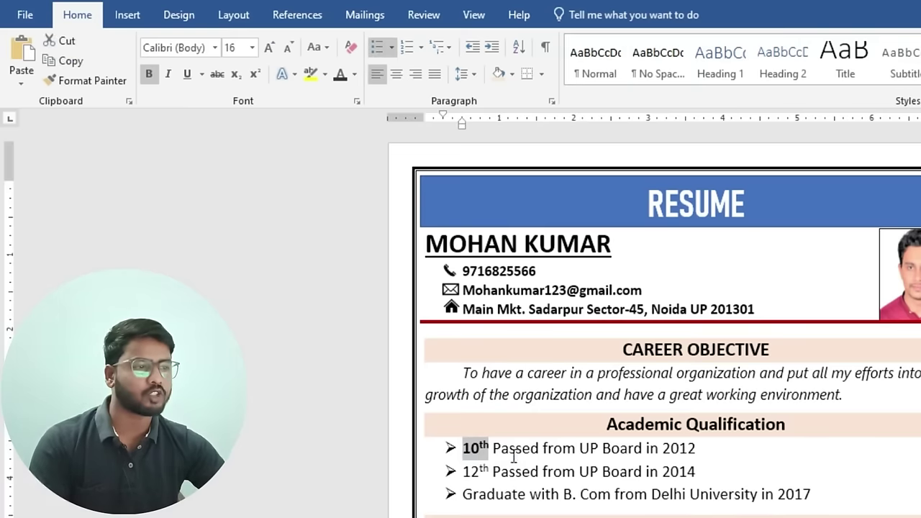
drag(489, 472, 464, 472)
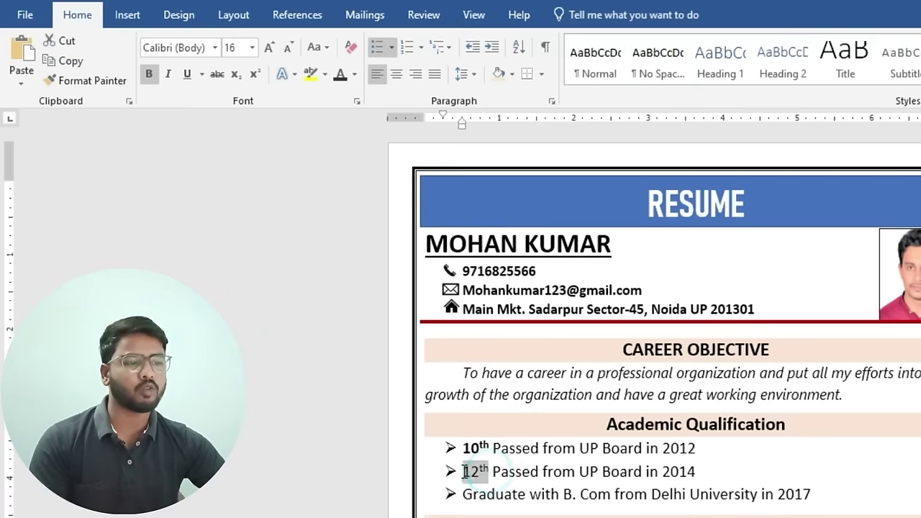
key(ctrl+b)
drag(564, 495, 613, 494)
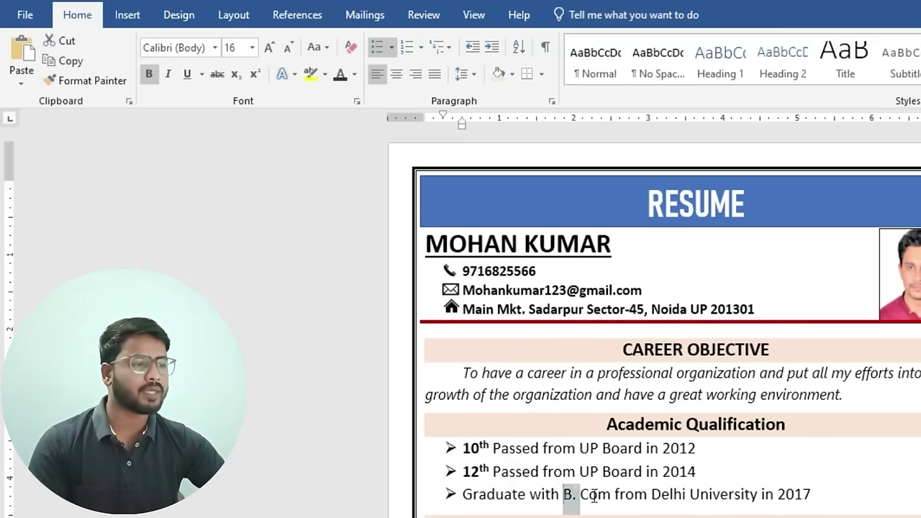
scroll(697, 513, down, 2)
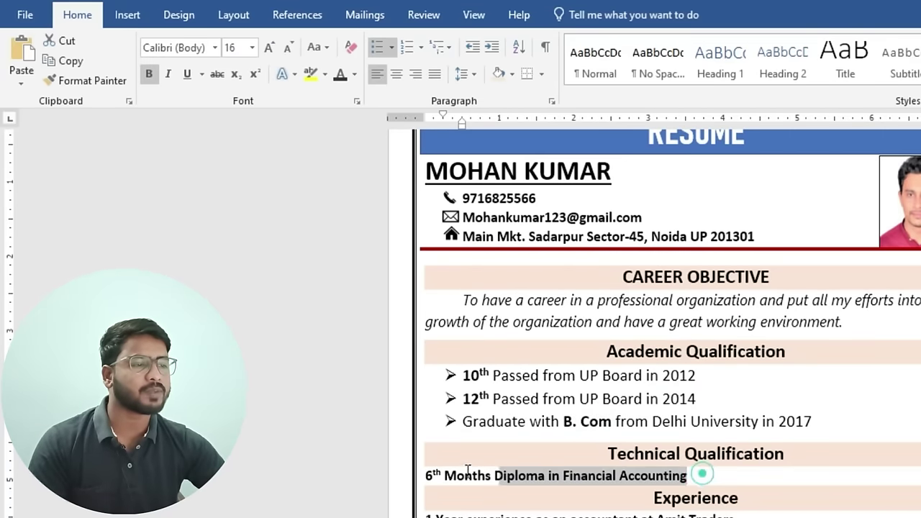
- Give the diploma line an arrow bullet, 16 pt text, and space before and after
drag(704, 475, 425, 475)
click(394, 52)
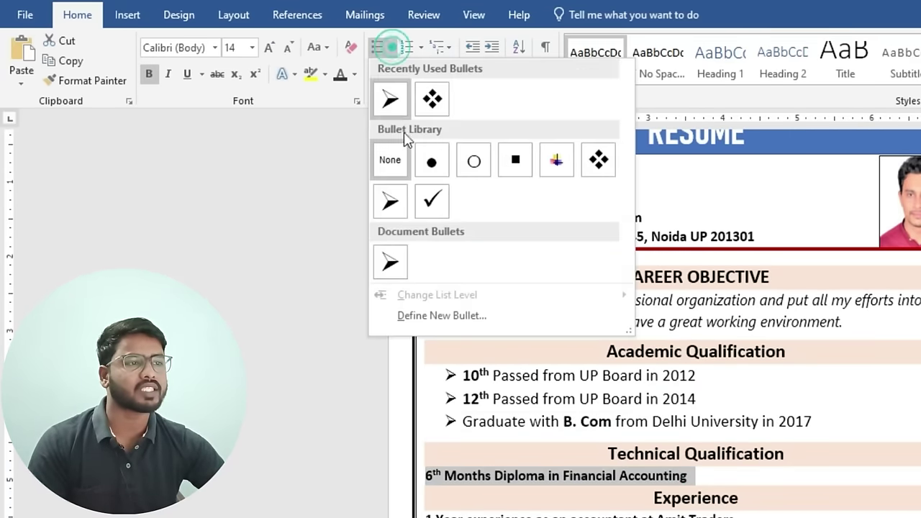
click(384, 204)
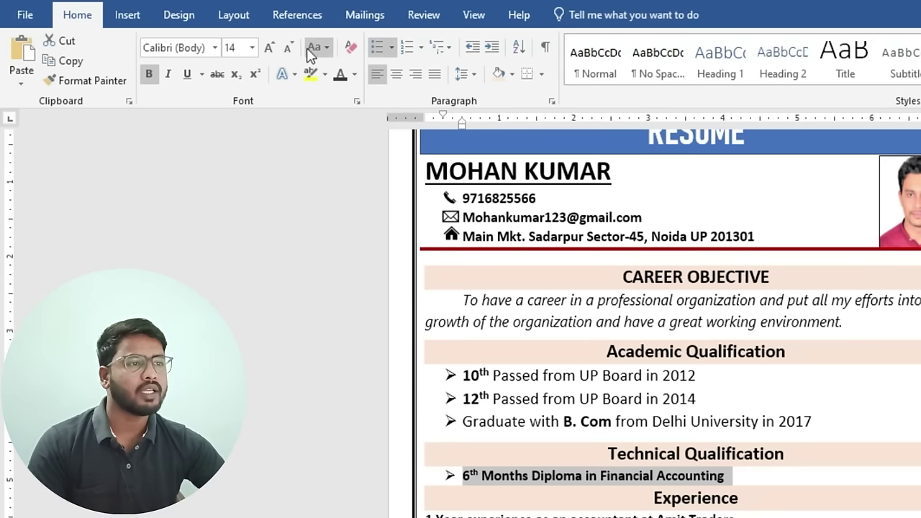
click(270, 48)
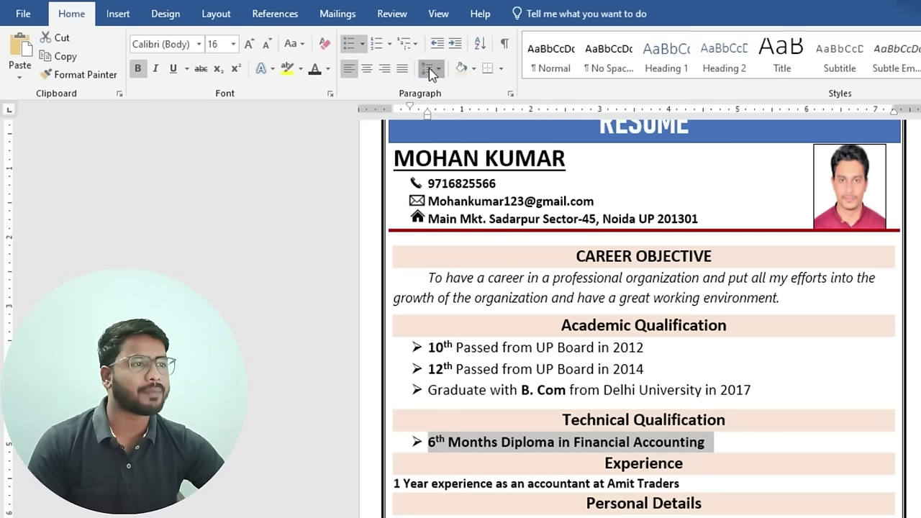
click(432, 72)
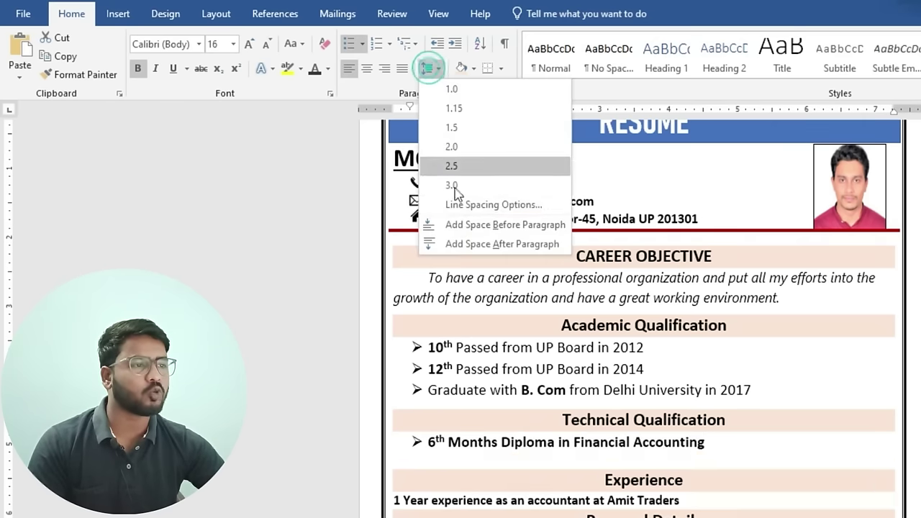
click(474, 244)
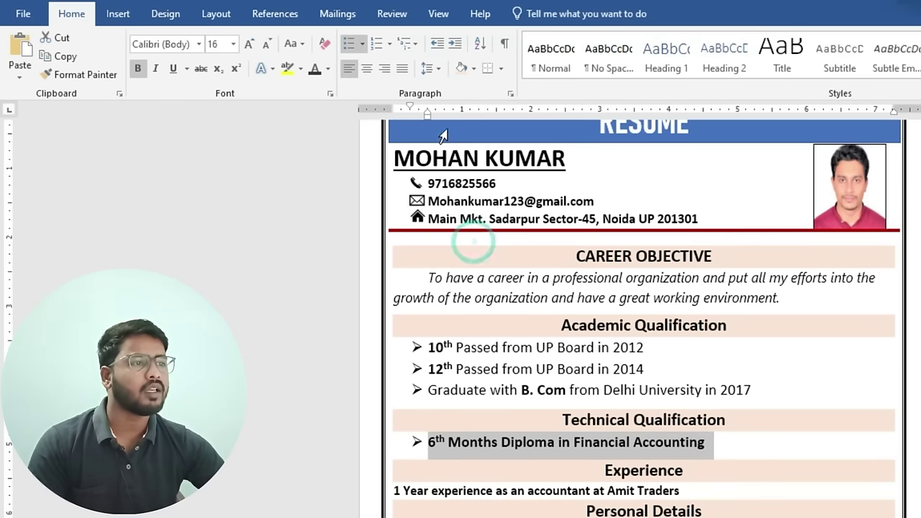
click(431, 68)
click(466, 225)
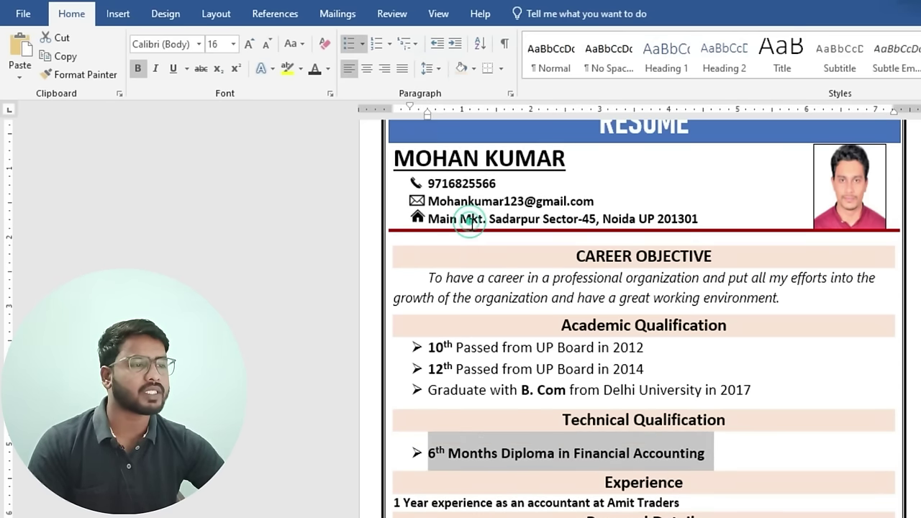
click(691, 503)
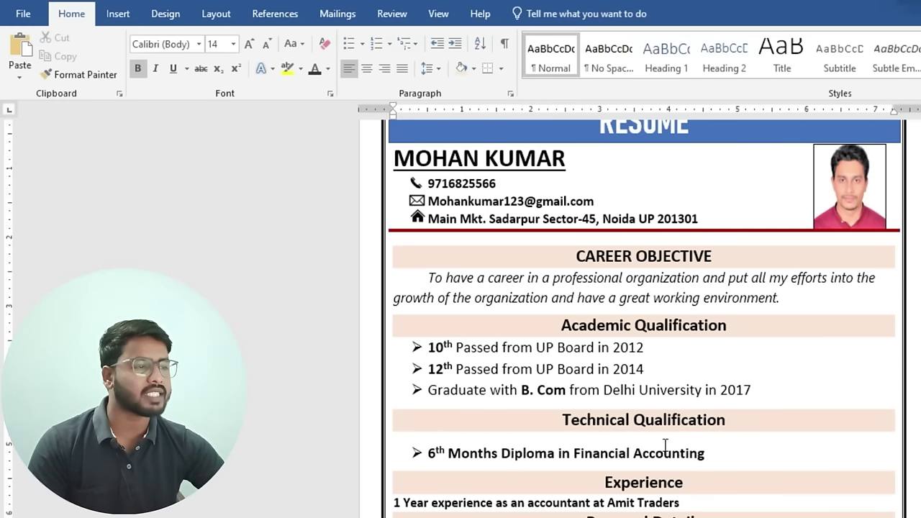
- Copy the diploma line's formatting onto the experience line with Format Painter
click(400, 452)
click(85, 74)
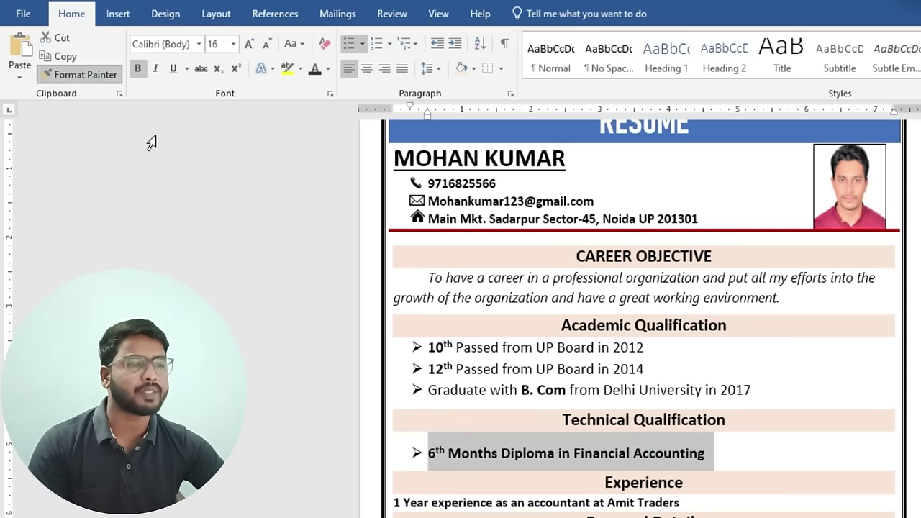
drag(625, 503, 695, 503)
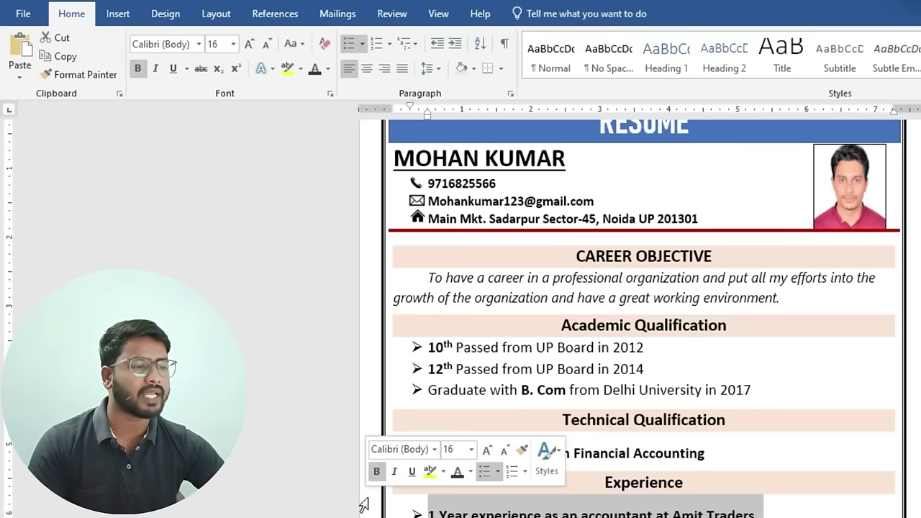
scroll(750, 481, down, 3)
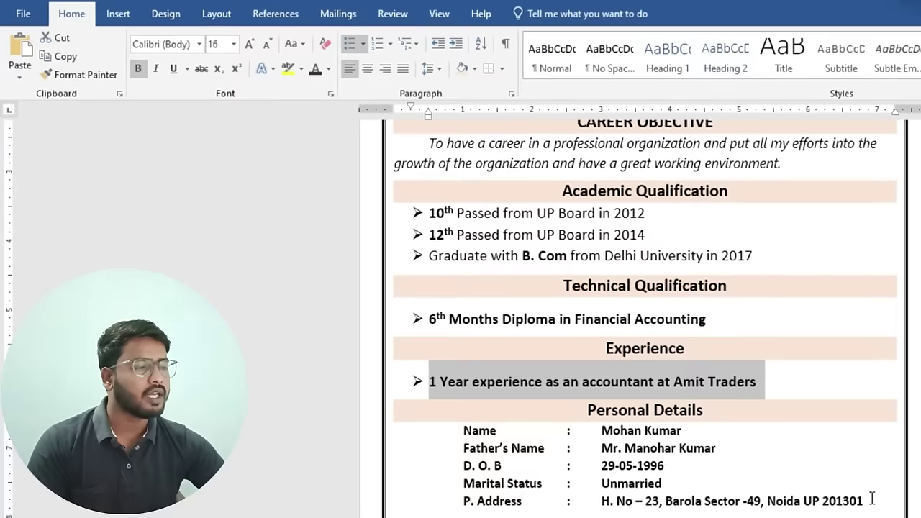
- Set the Personal Details rows to 16 pt with 1.5 line spacing
mouse_move(862, 499)
mouse_down()
mouse_move(552, 447)
mouse_move(458, 420)
mouse_up()
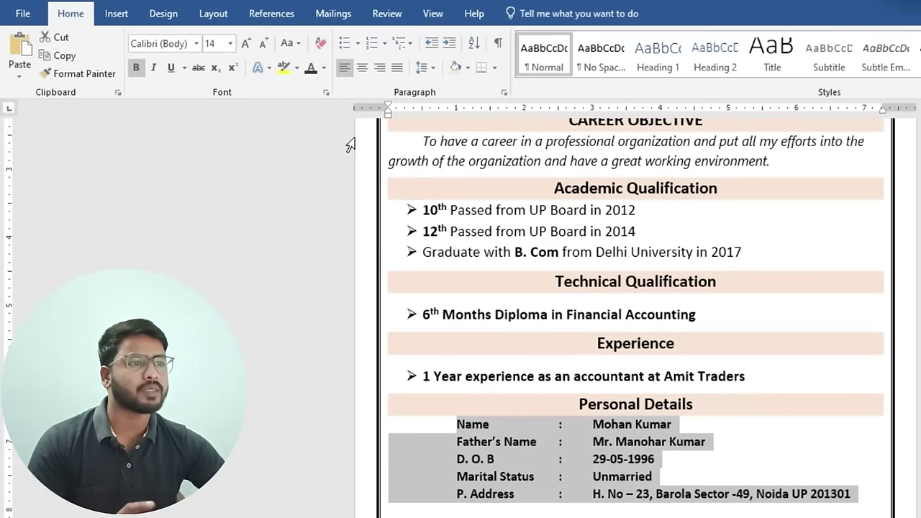
click(249, 44)
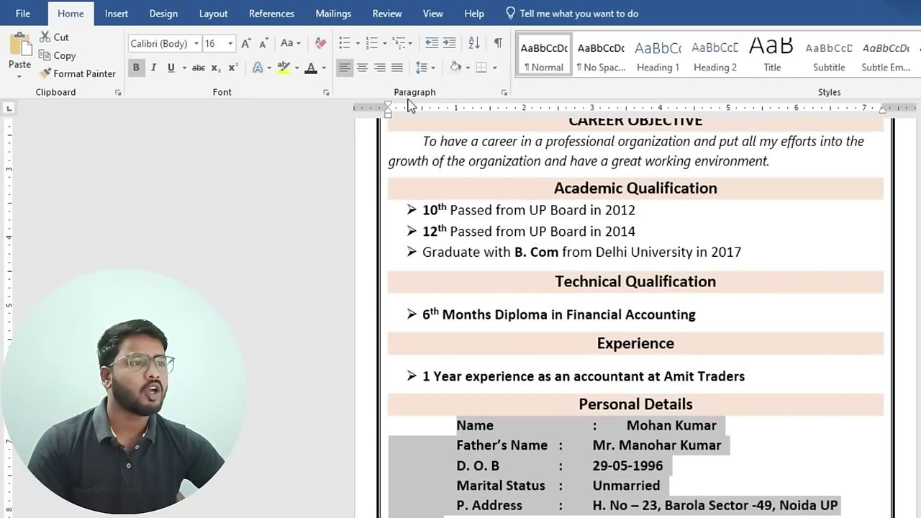
click(422, 67)
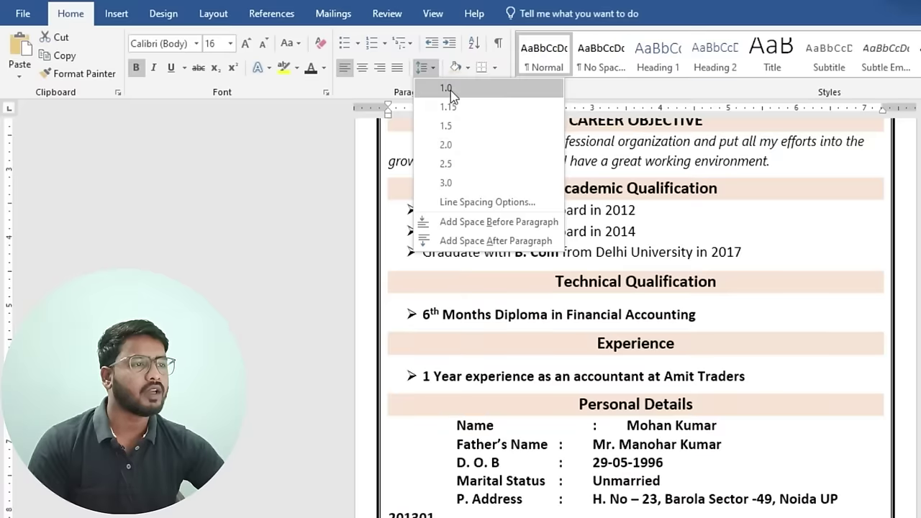
click(447, 126)
scroll(606, 497, down, 3)
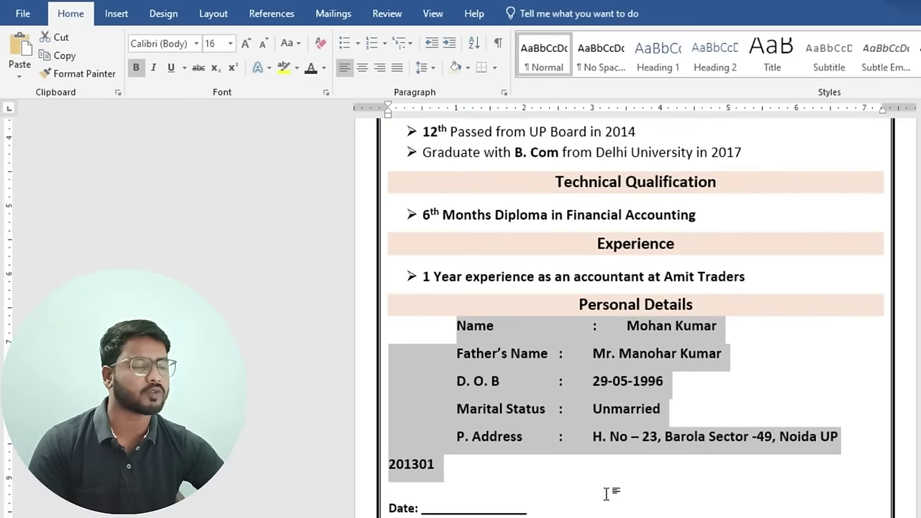
- Tab-align the Father's Name, D. O. B, Marital Status and P. Address colons, and indent the postcode under the address
click(561, 355)
key(Tab)
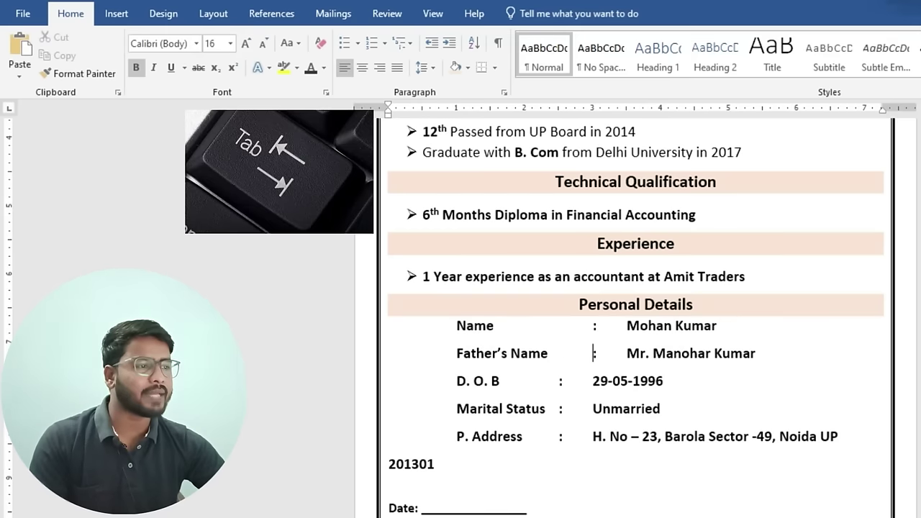
click(552, 377)
key(Tab)
click(552, 410)
key(Tab)
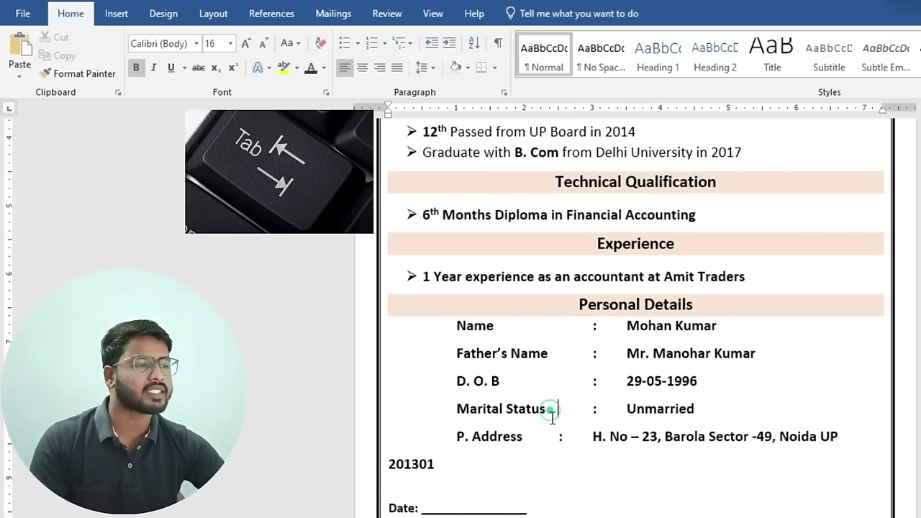
click(557, 440)
key(Tab)
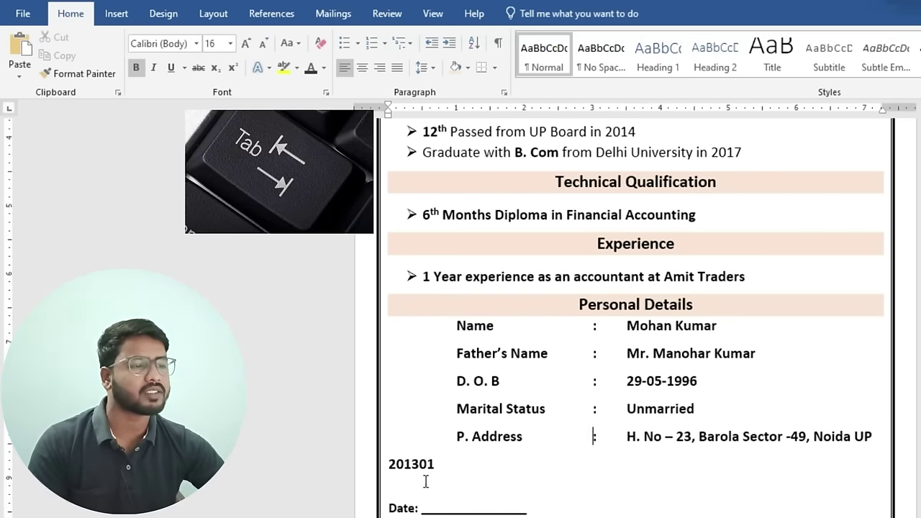
key(Tab)
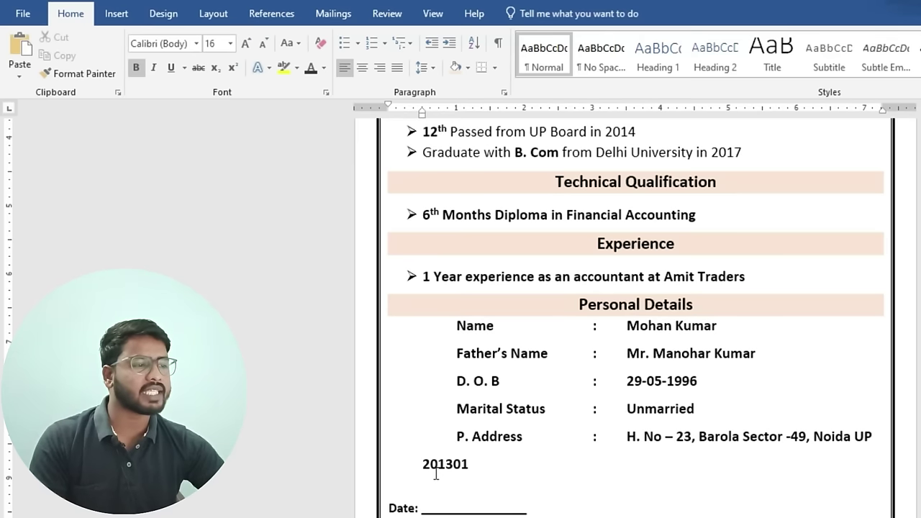
key(Tab)
key(Tab)
key(Tab)
key(Tab)
key(Tab)
key(Tab)
key(Tab)
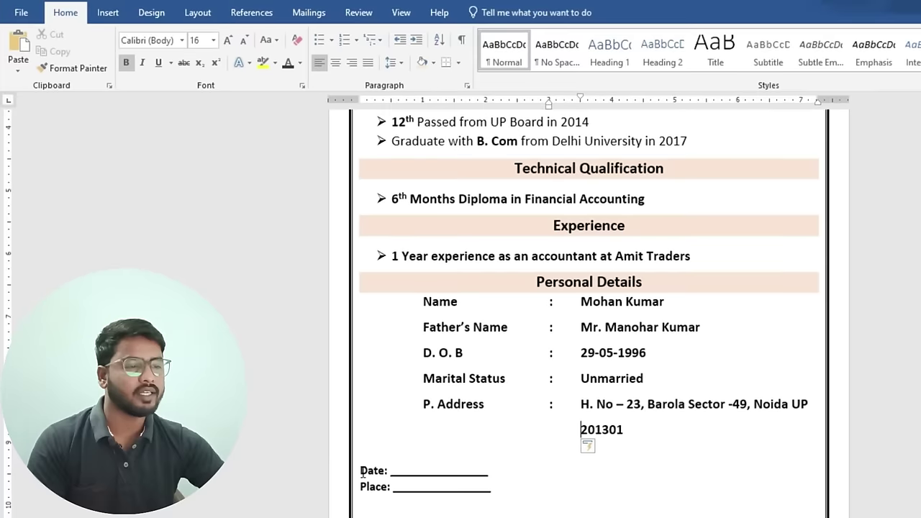
- Add space before paragraph to the Date and Place lines and grow them to 18 pt
drag(362, 471, 489, 496)
click(392, 63)
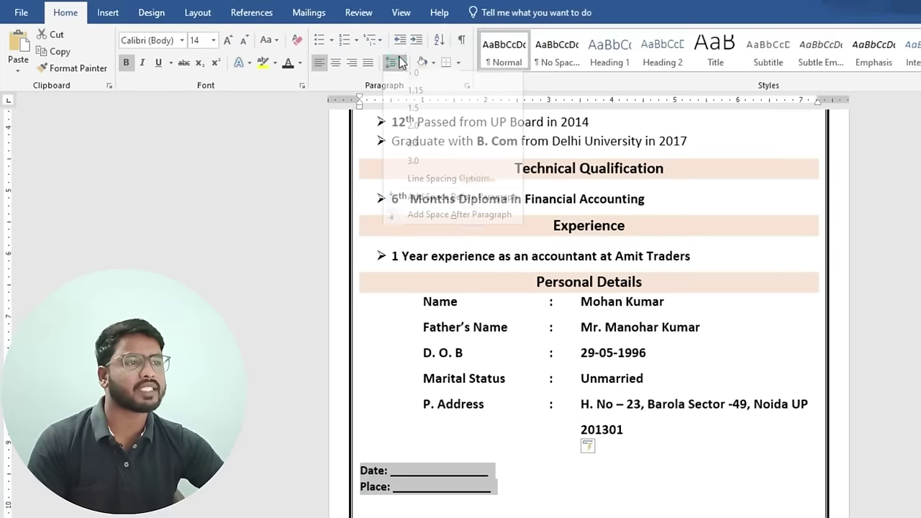
click(428, 202)
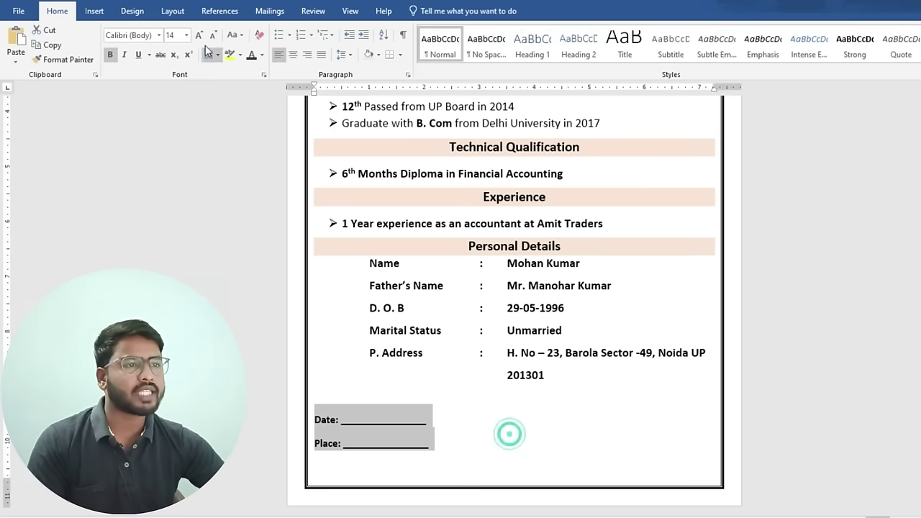
click(199, 36)
click(200, 36)
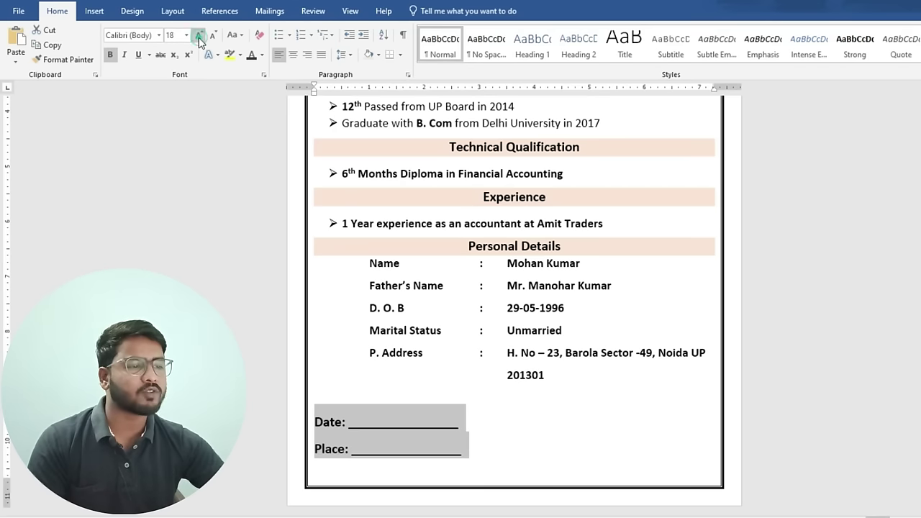
click(550, 436)
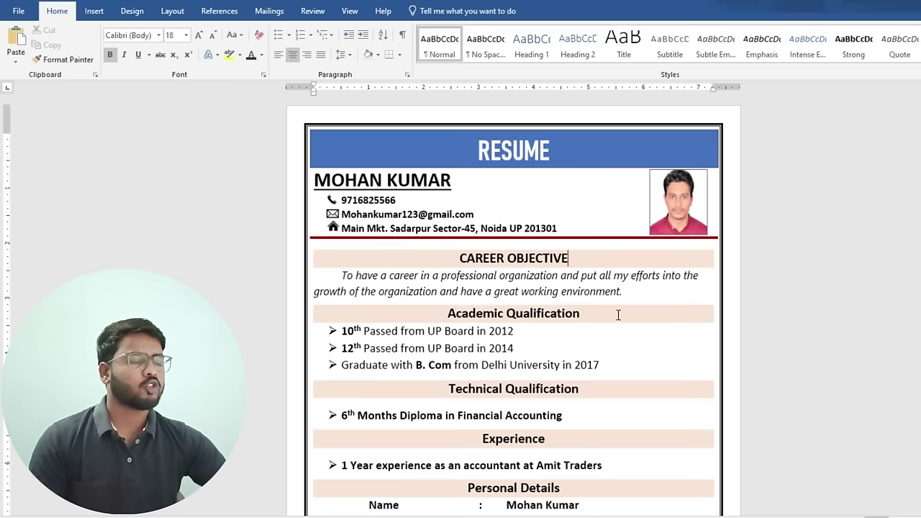
click(536, 150)
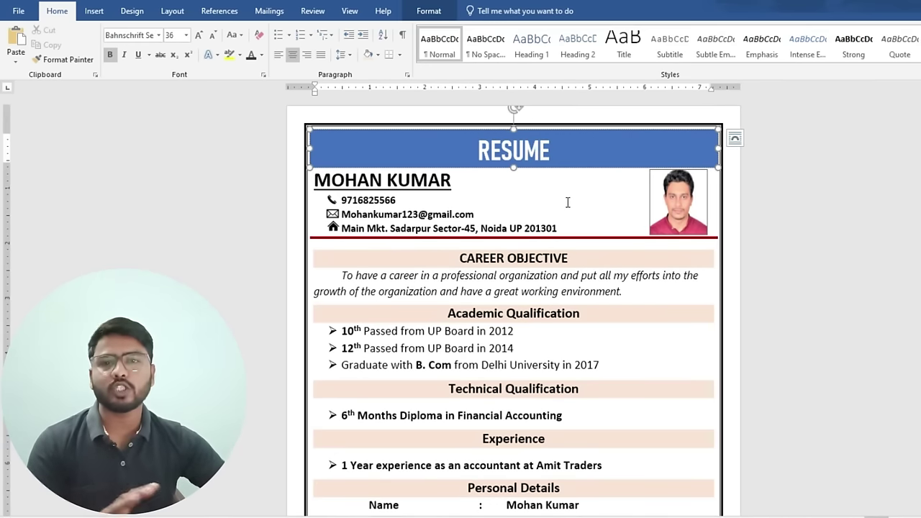
scroll(817, 275, down, 1)
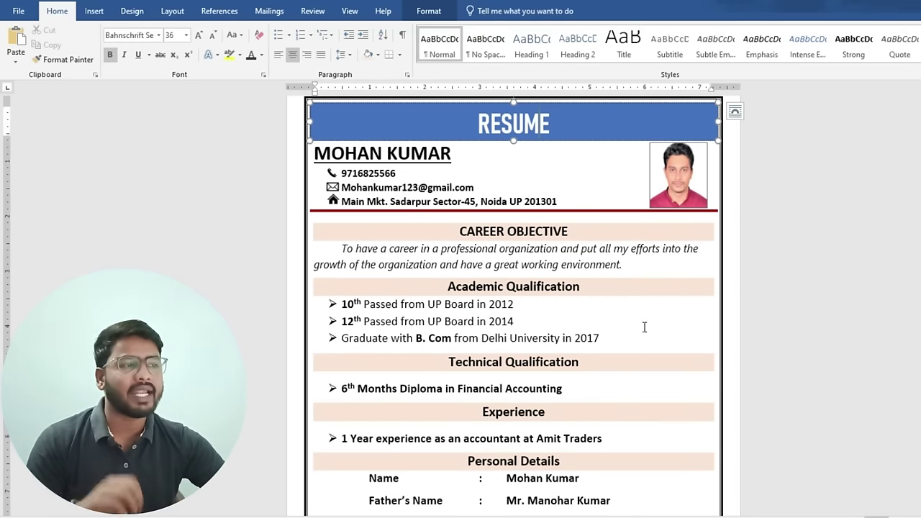
scroll(492, 272, down, 1)
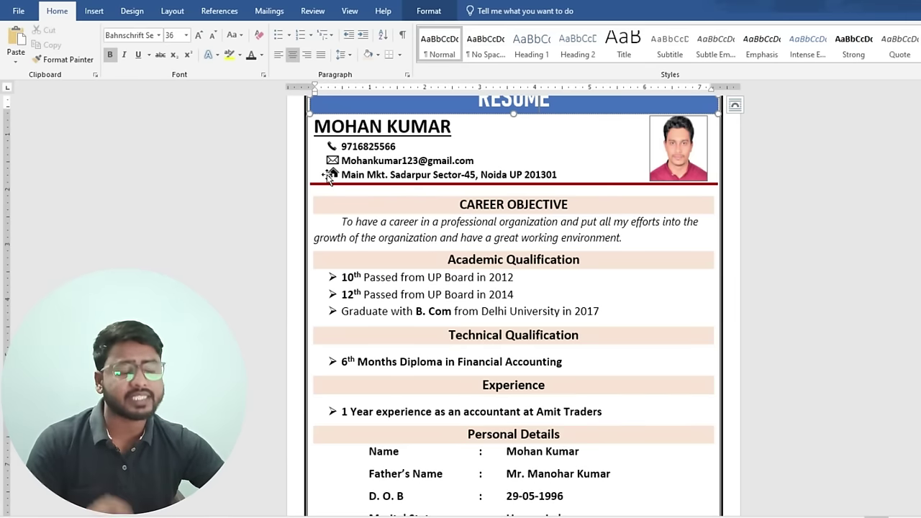
scroll(362, 291, down, 1)
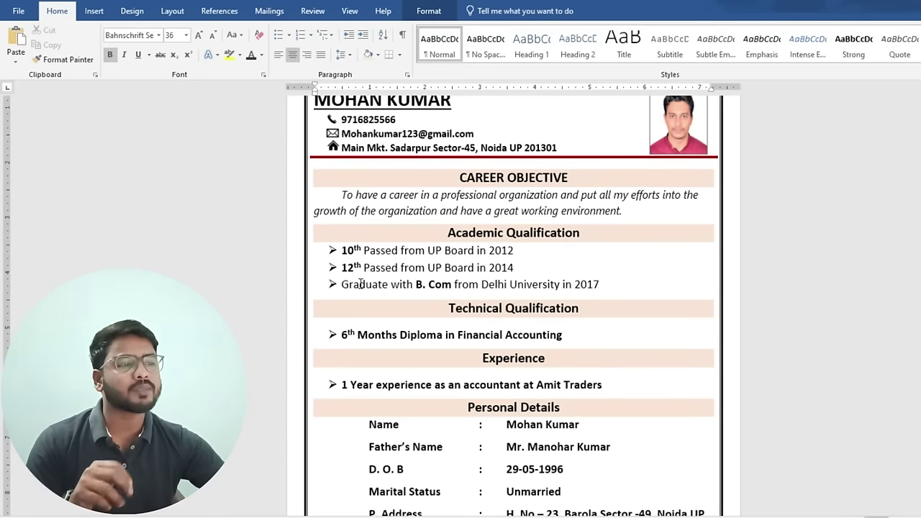
scroll(480, 306, down, 1)
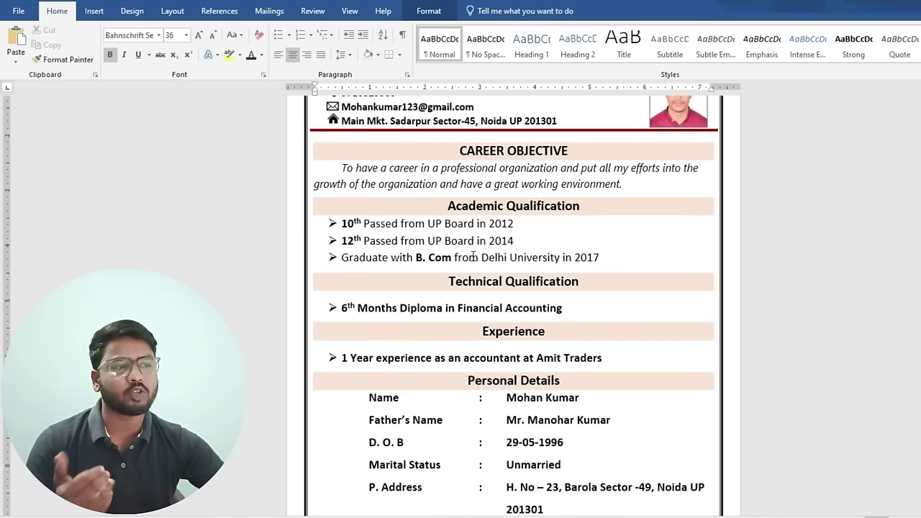
scroll(574, 320, down, 4)
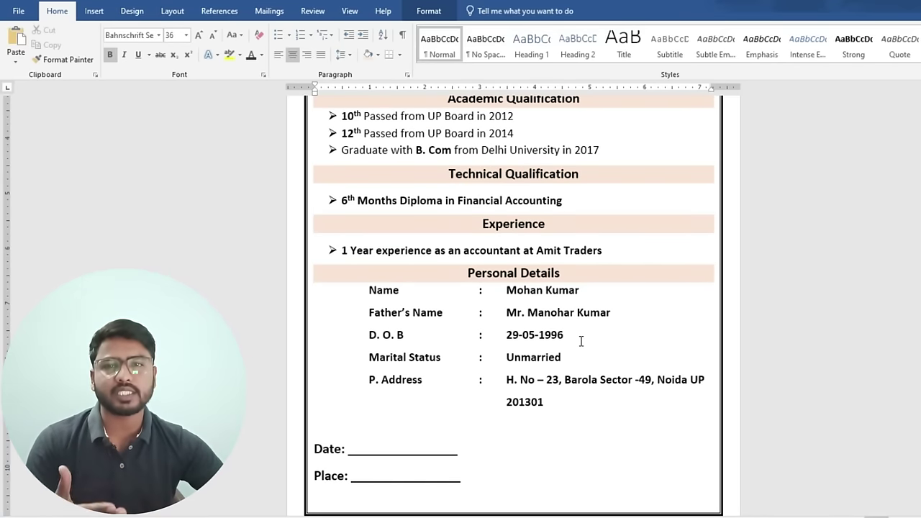
scroll(611, 340, up, 2)
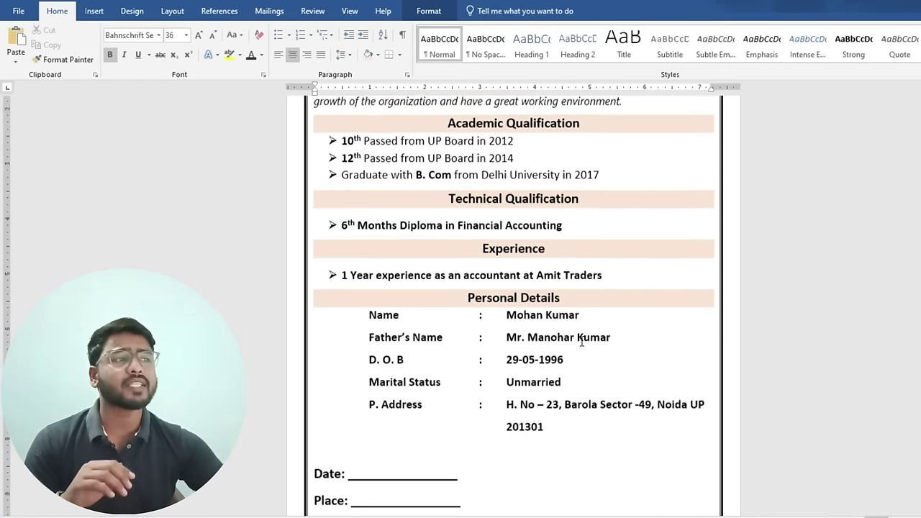
scroll(640, 360, up, 6)
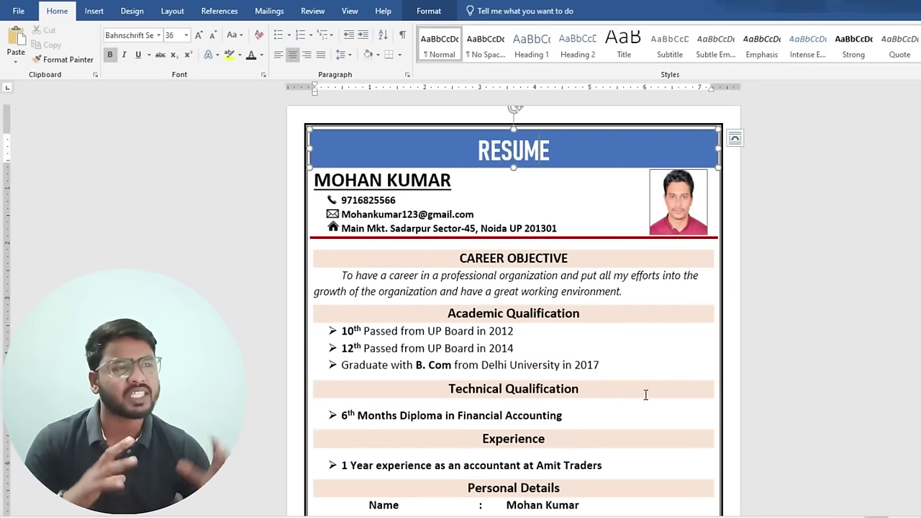